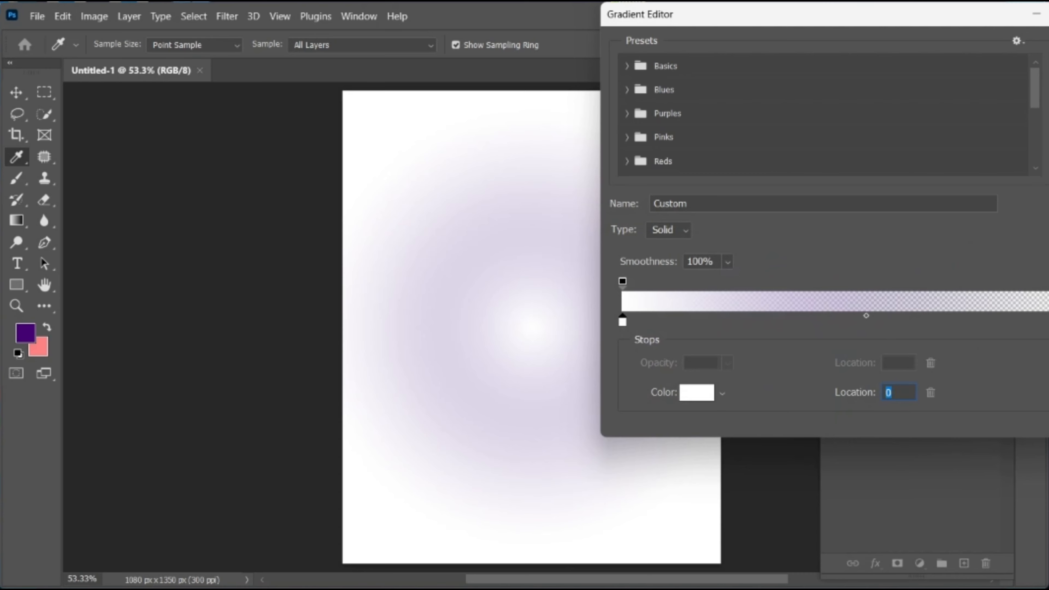
# Raise the gradient's end opacity stop to full opacity
pyautogui.click(1048, 281)
pyautogui.click(727, 362)
pyautogui.moveTo(736, 384); pyautogui.dragTo(803, 383)
# Set the gradient's end color stop to light gray #cccccc and apply the gradient fill layer
pyautogui.click(1048, 322)
pyautogui.click(690, 398)
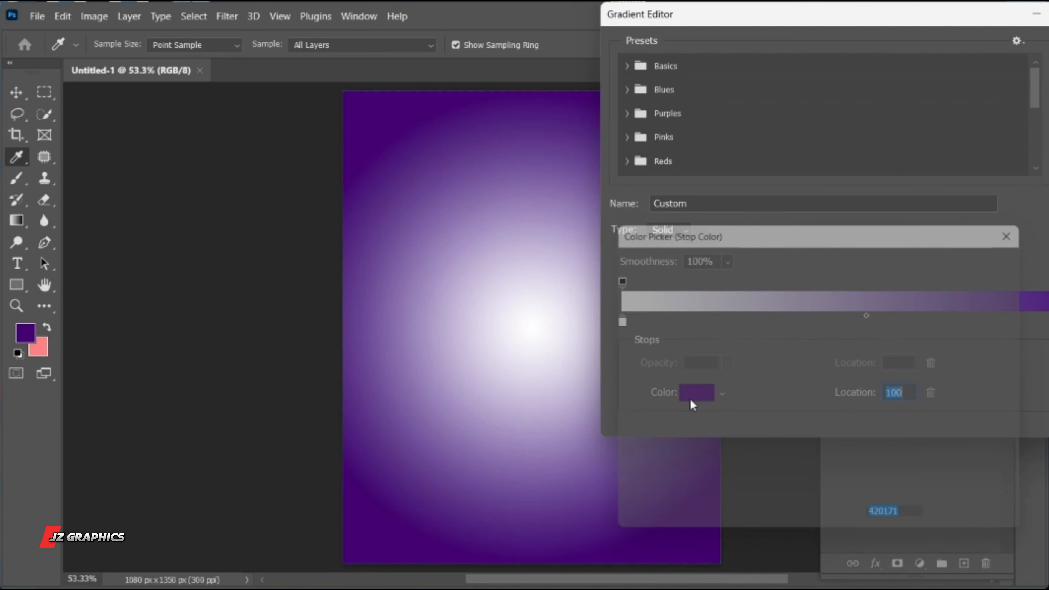
pyautogui.moveTo(622, 288)
pyautogui.mouseDown()
pyautogui.moveTo(607, 283)
pyautogui.moveTo(600, 295)
pyautogui.moveTo(614, 307)
pyautogui.mouseUp()
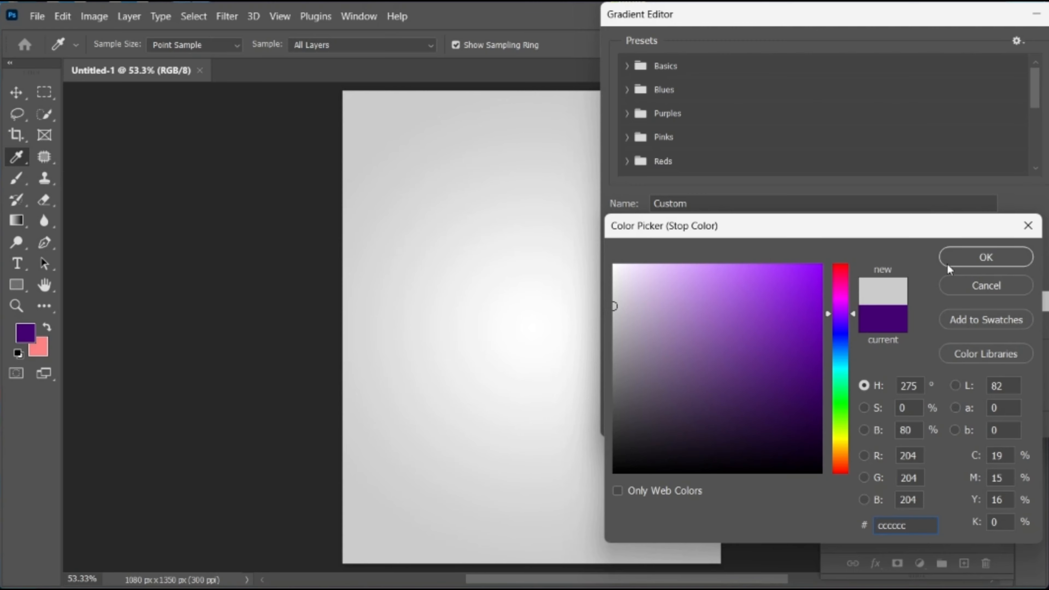
pyautogui.click(985, 258)
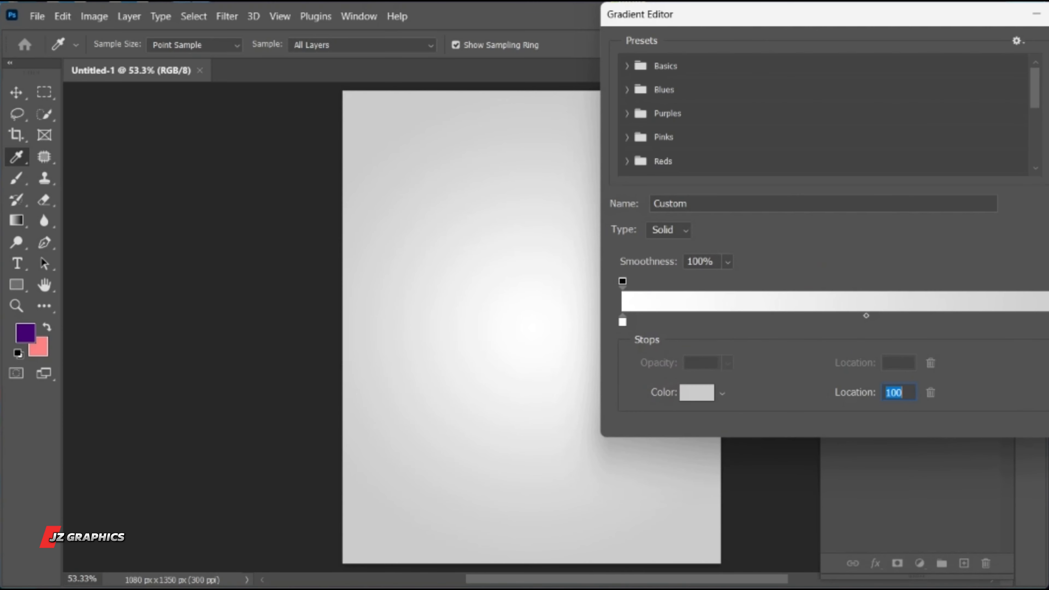
pyautogui.press('Return')
pyautogui.click(1001, 110)
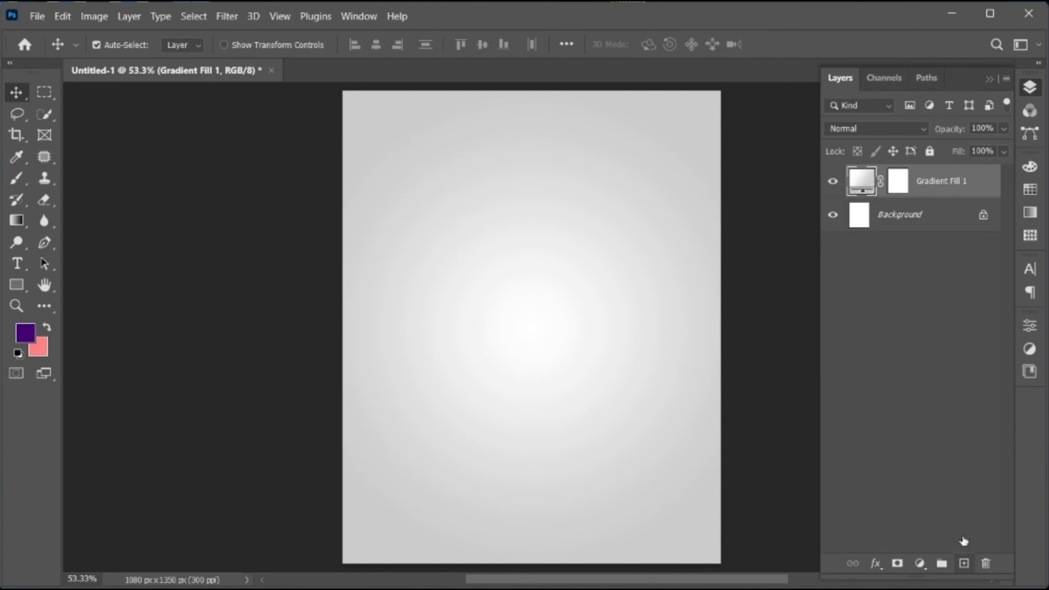
# Add a new layer above the gradient fill and set the Brush's foreground color to white #ffffff
pyautogui.click(964, 563)
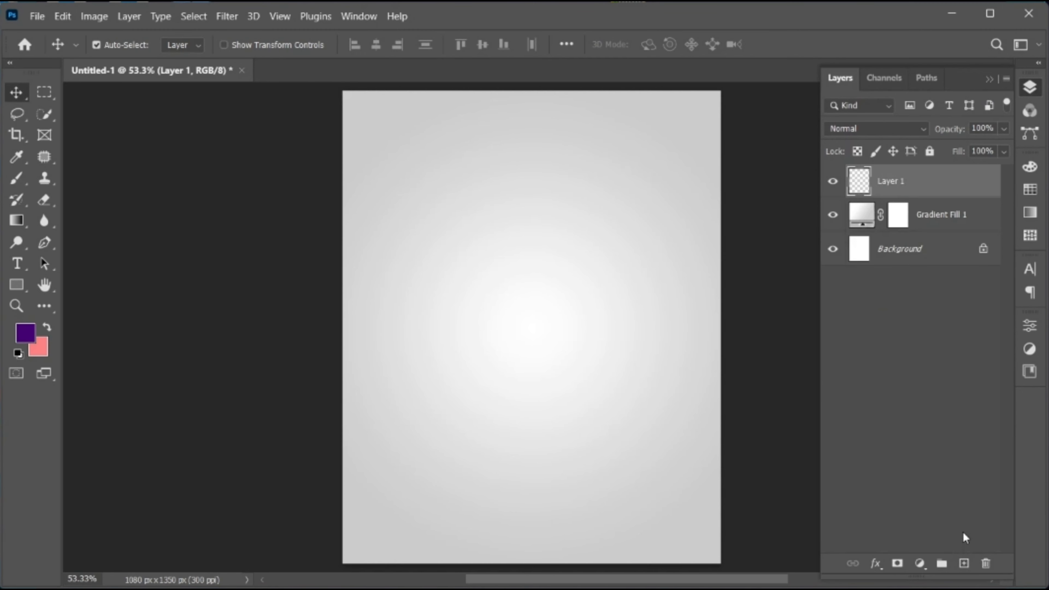
pyautogui.click(24, 181)
pyautogui.click(37, 335)
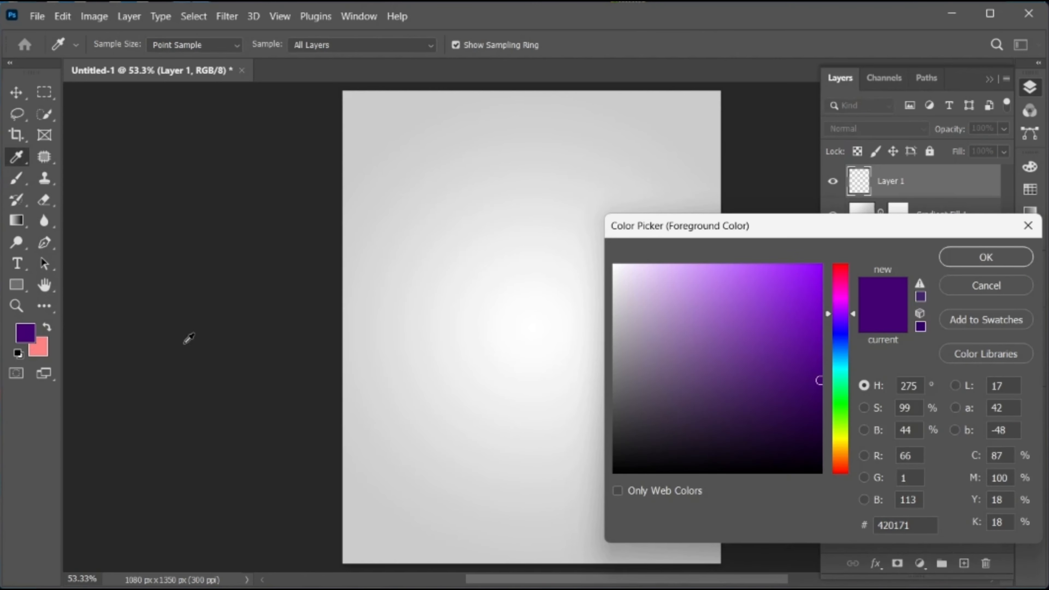
pyautogui.moveTo(625, 293); pyautogui.dragTo(601, 261)
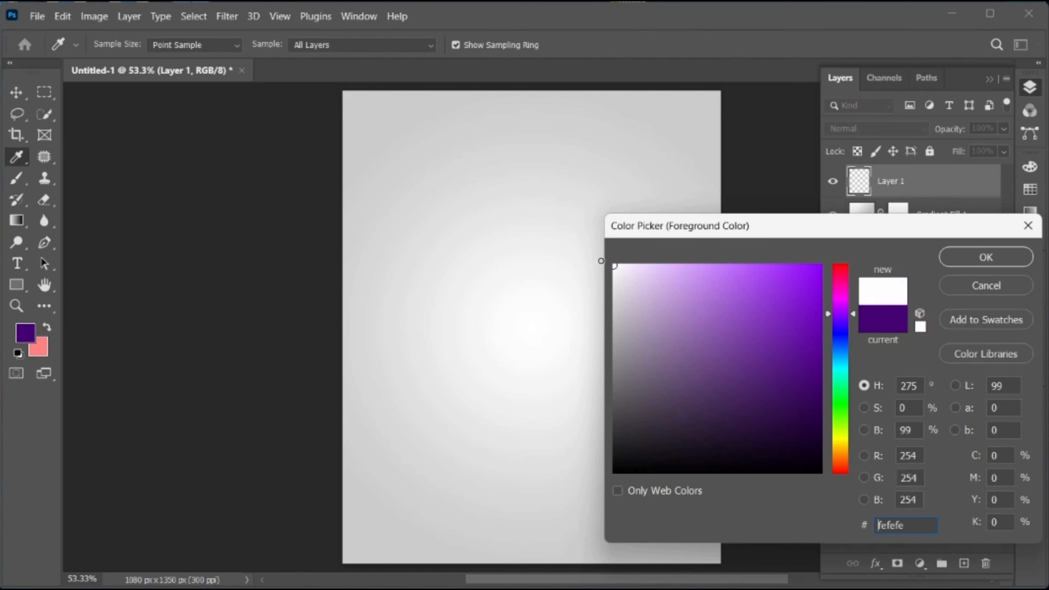
pyautogui.click(991, 251)
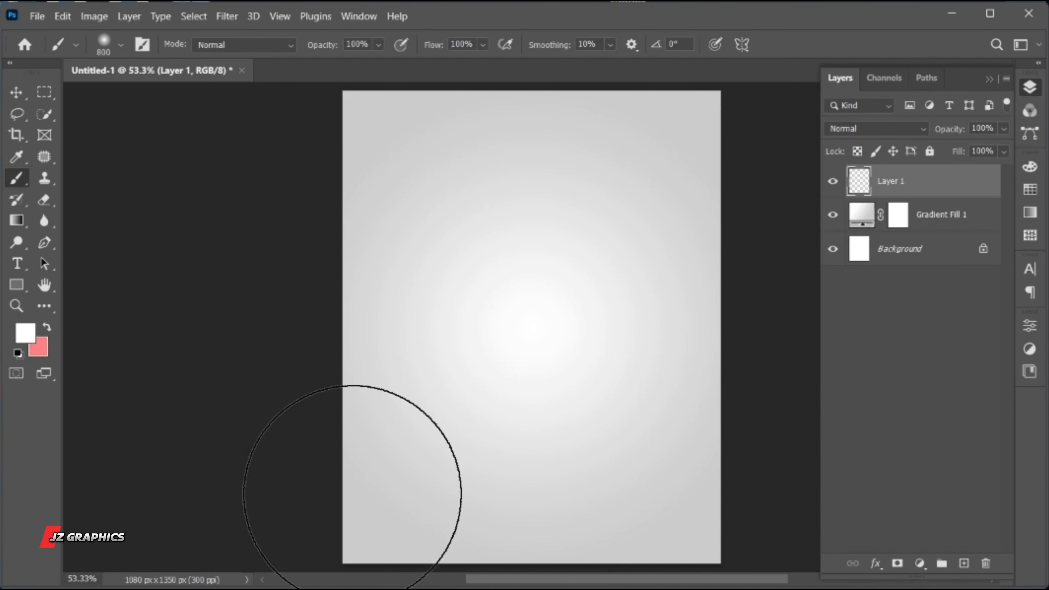
# Paint soft white highlights along the canvas's left edge, lower left area and upper right edge with the 800 px brush
pyautogui.moveTo(352, 494); pyautogui.dragTo(352, 428)
pyautogui.click(341, 250)
pyautogui.click(712, 185)
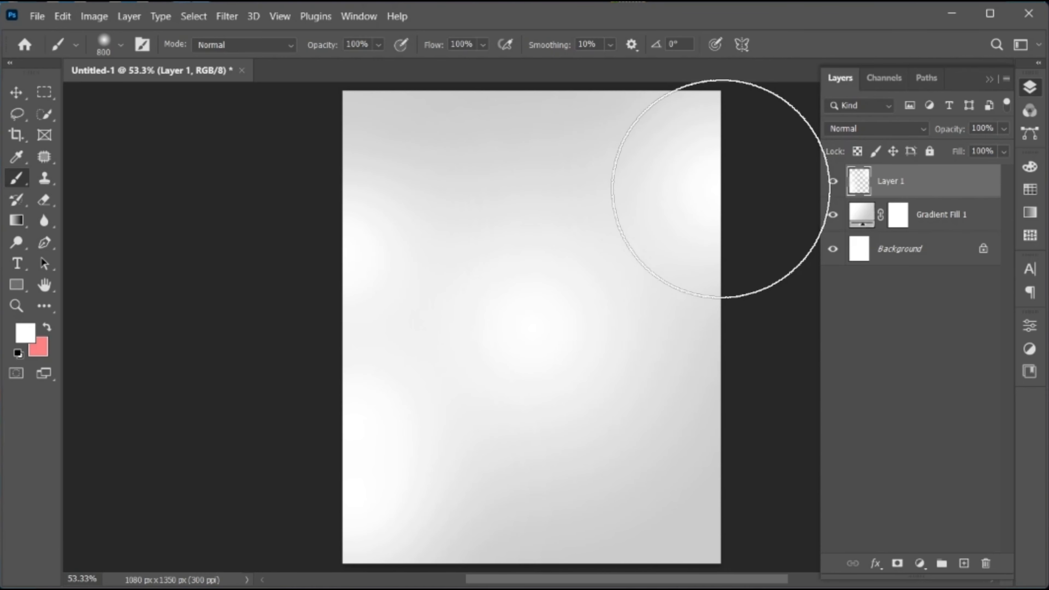
pyautogui.click(388, 506)
pyautogui.press('v')
pyautogui.press('b')
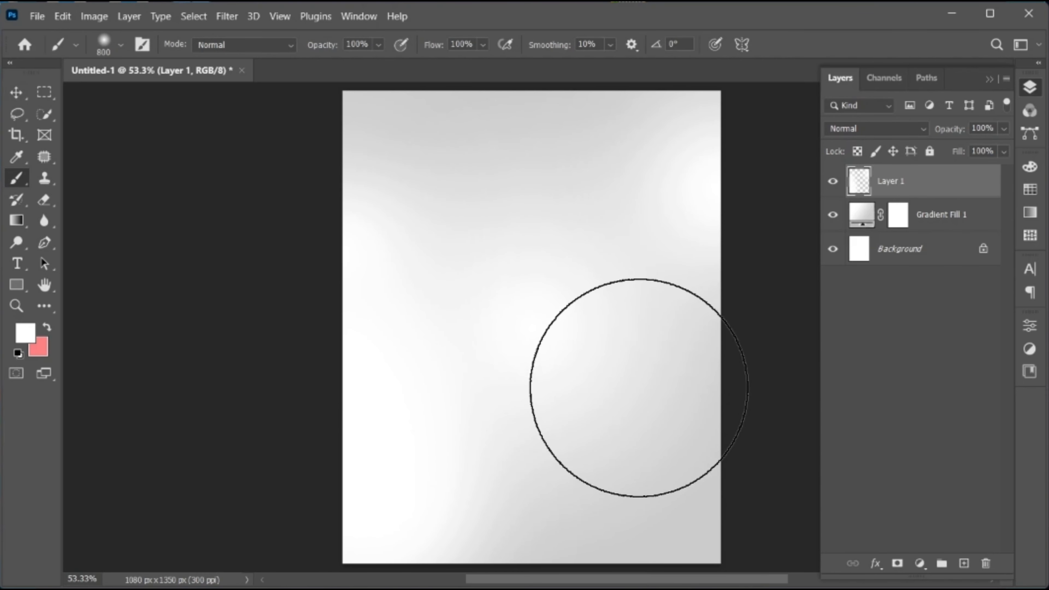
pyautogui.click(418, 497)
pyautogui.press('v')
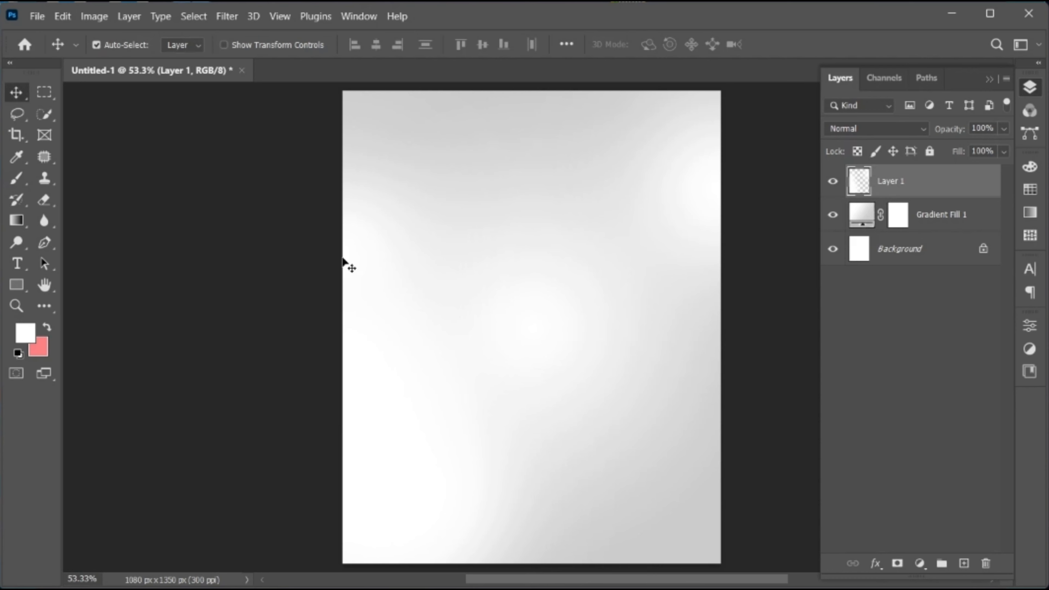
# Add the horizontal text HAPPY in the upper half of the canvas and set its font to Miskan Regular
pyautogui.click(17, 263)
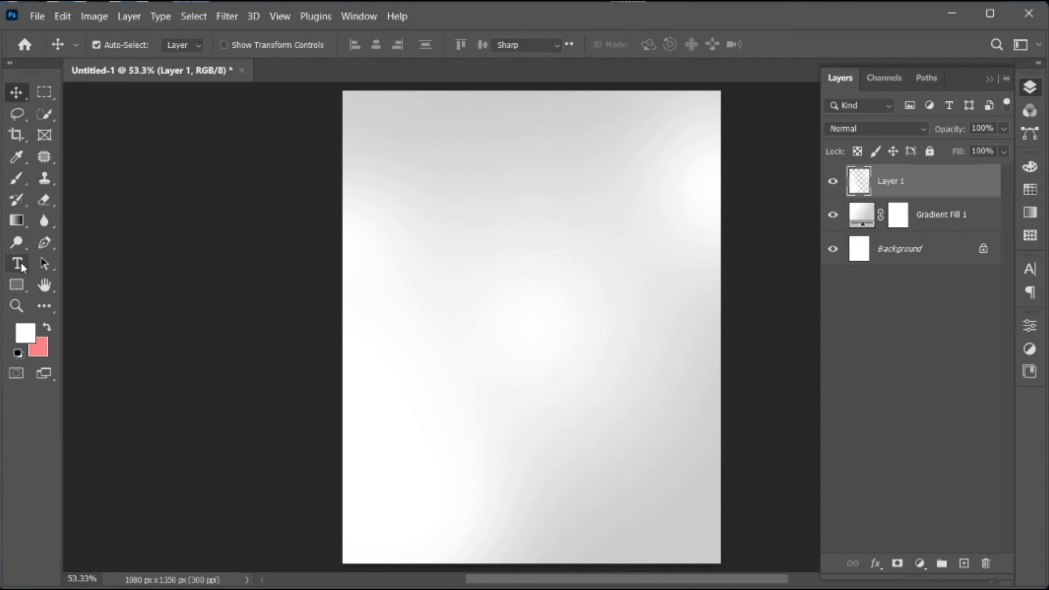
pyautogui.click(431, 260)
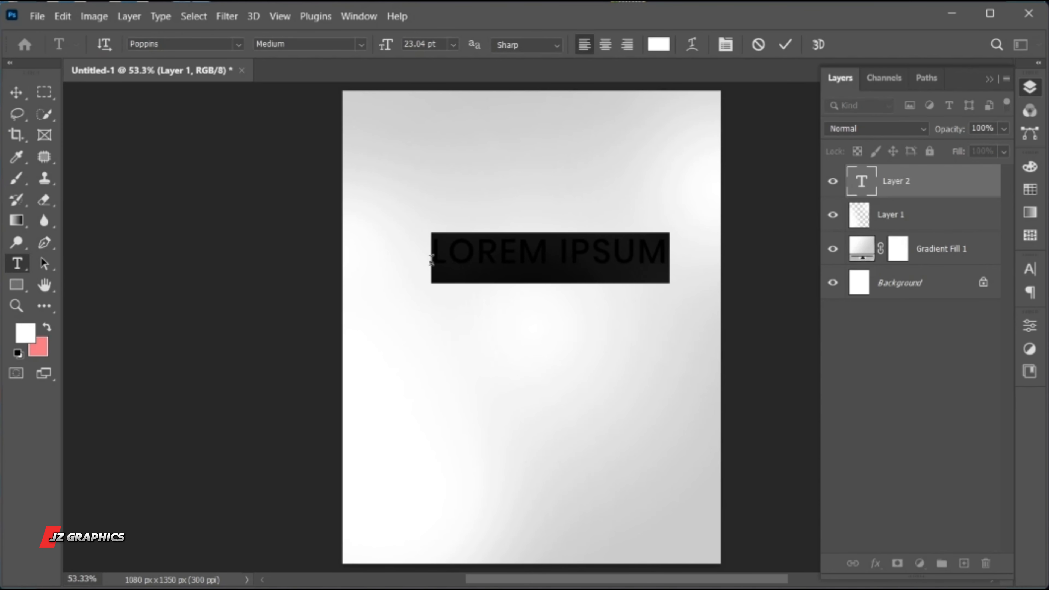
pyautogui.write('HAPPY')
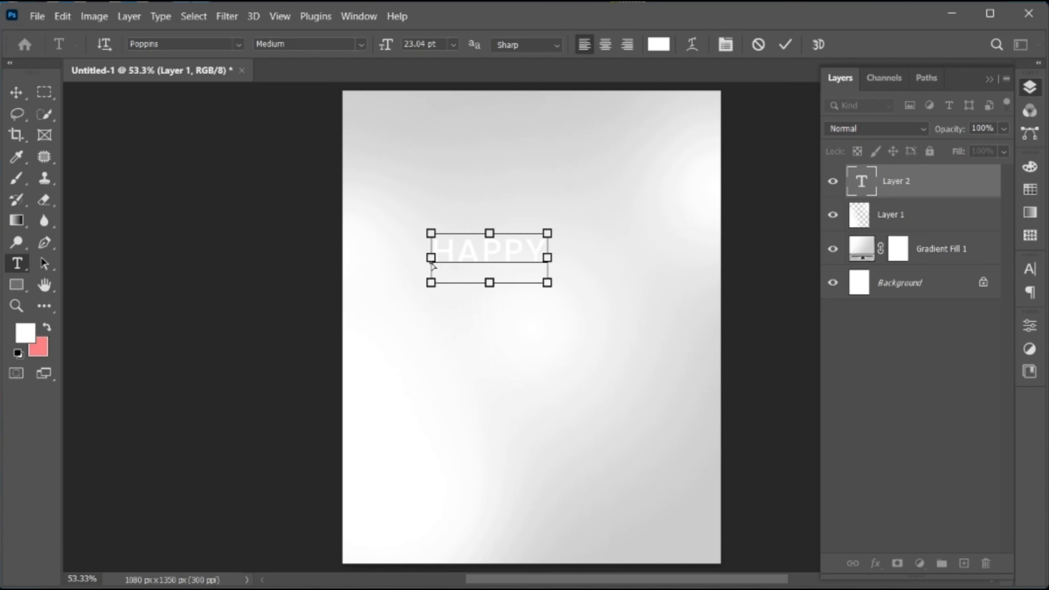
pyautogui.hotkey('ctrl', 'a')
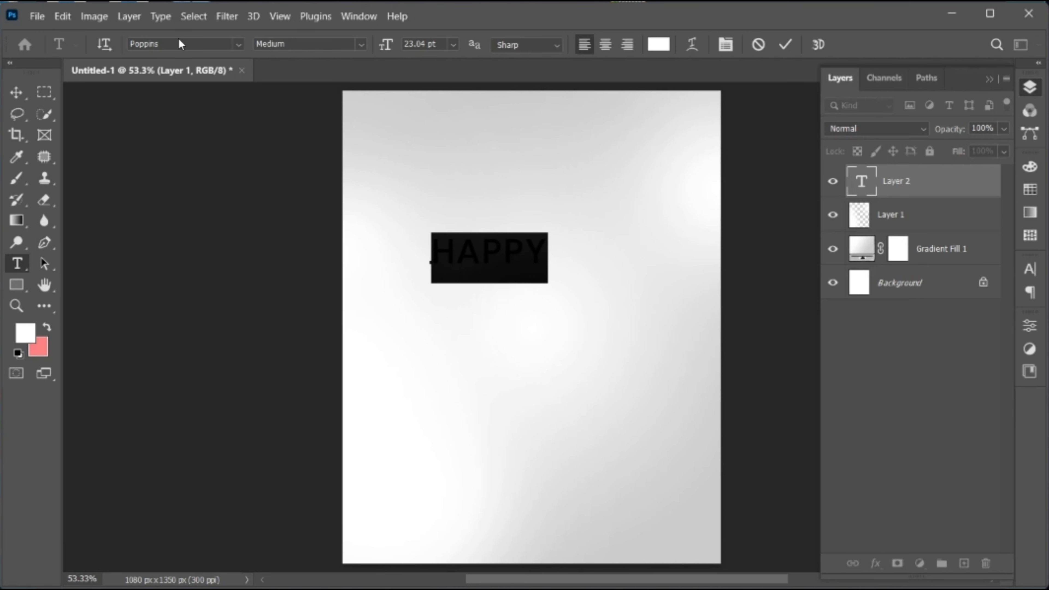
pyautogui.click(180, 44)
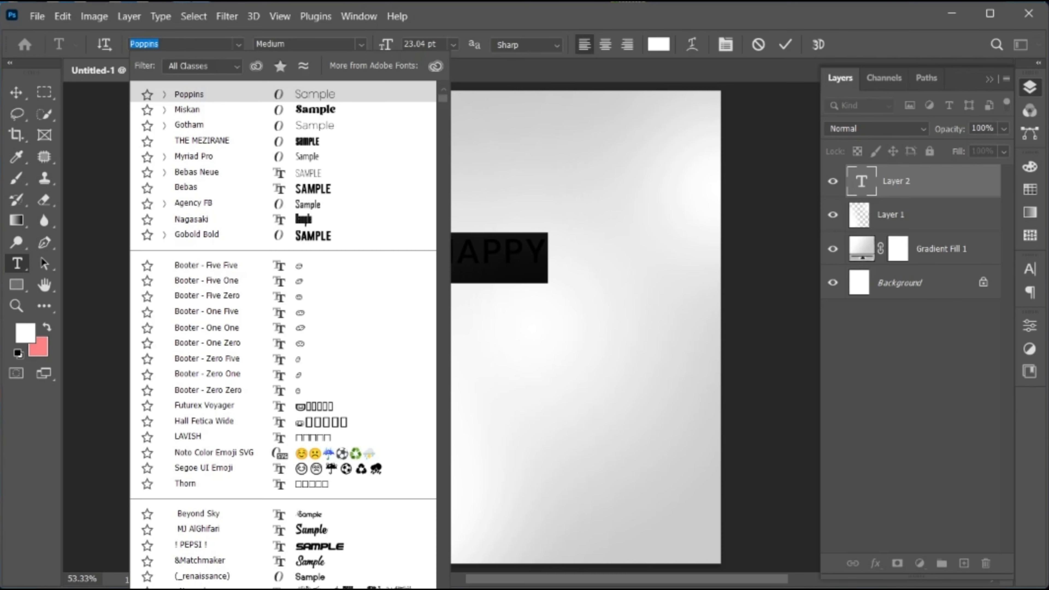
pyautogui.write('mskan')
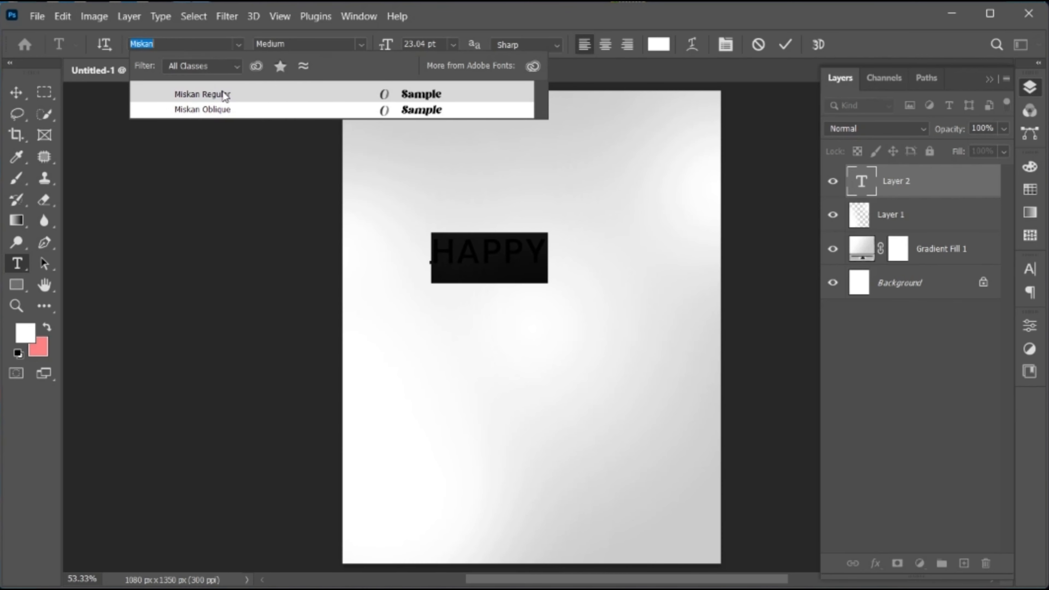
pyautogui.click(225, 95)
# Set the HAPPY text's color to dark purple #420171
pyautogui.click(659, 44)
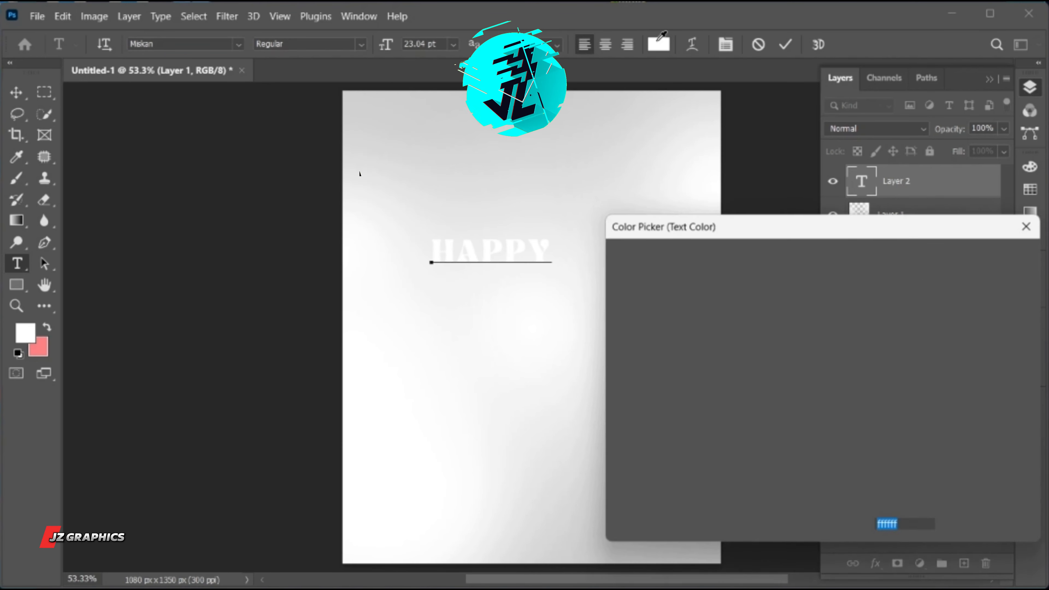
pyautogui.write('420171')
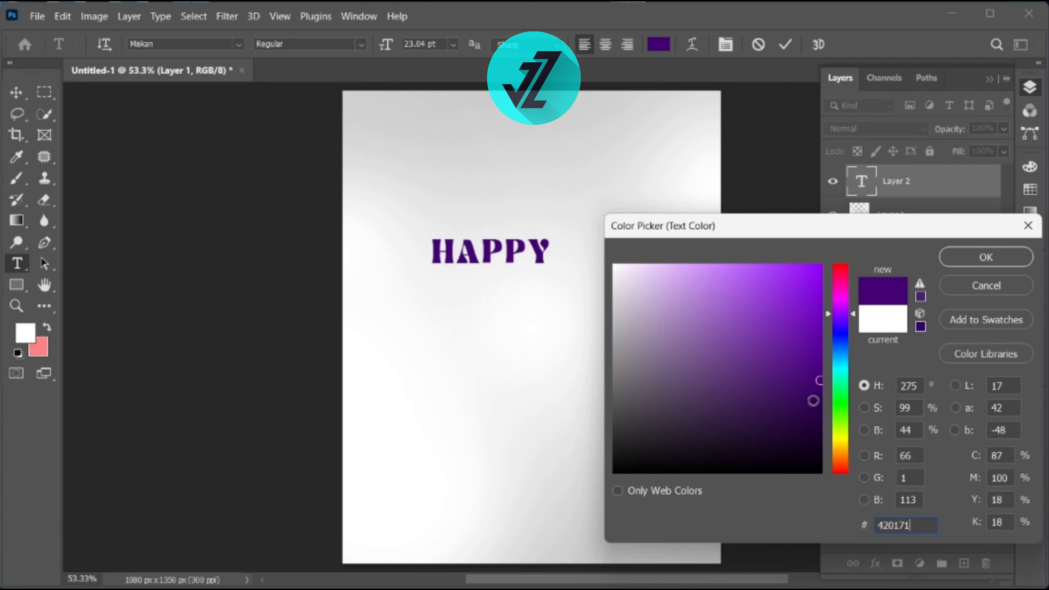
pyautogui.click(965, 264)
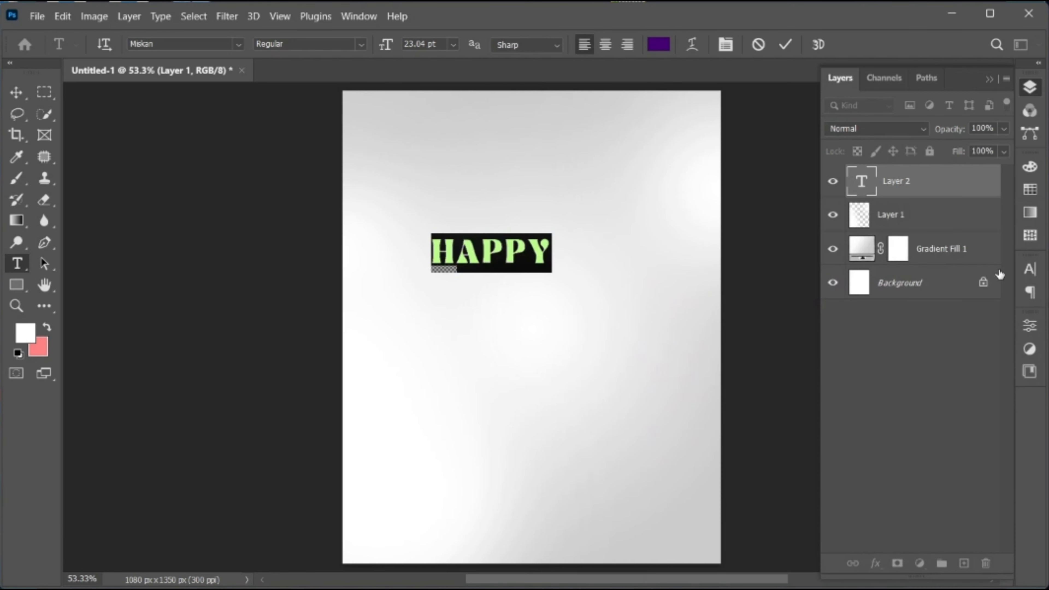
# Set the HAPPY text's tracking to 0 and commit the text
pyautogui.click(1030, 271)
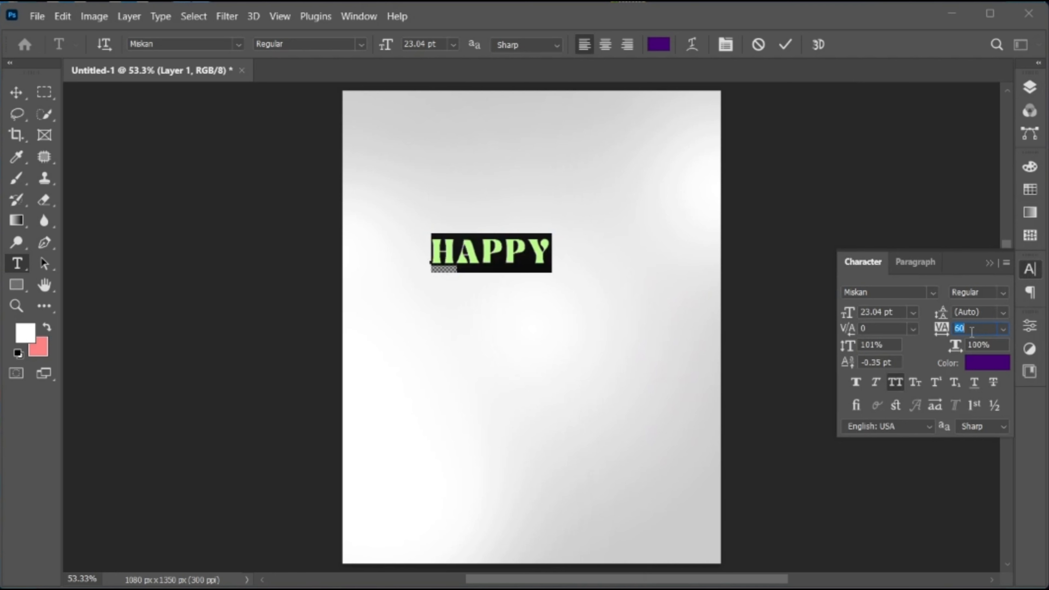
pyautogui.press('Down')
pyautogui.press('Down')
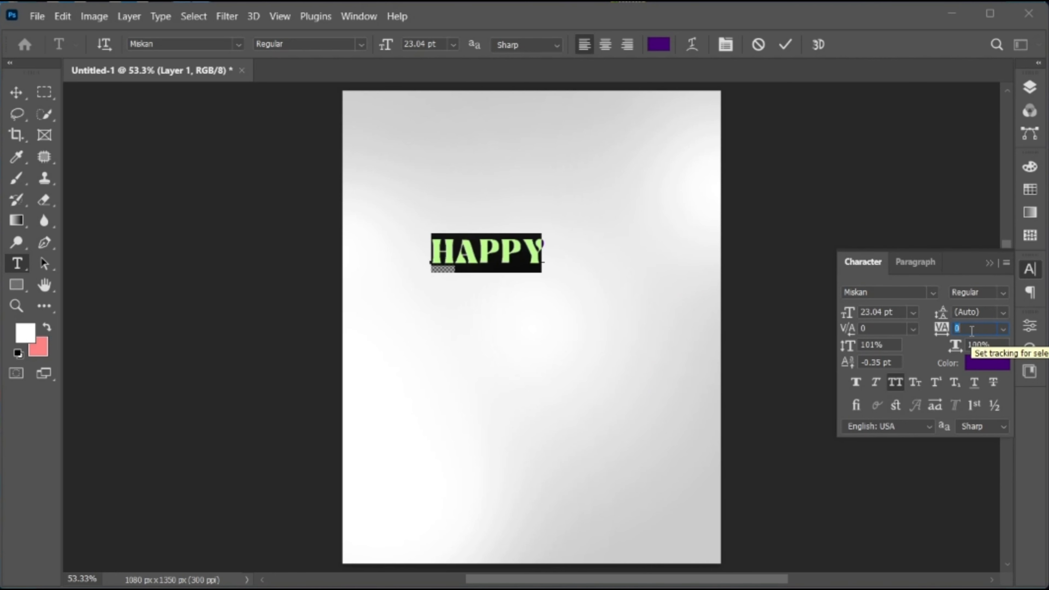
pyautogui.click(988, 263)
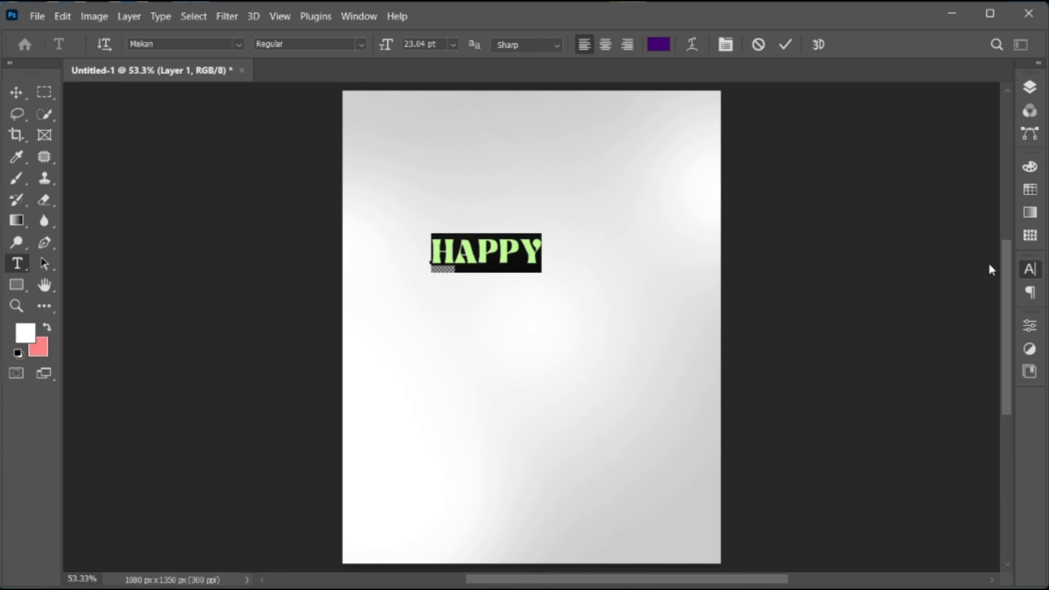
pyautogui.click(785, 45)
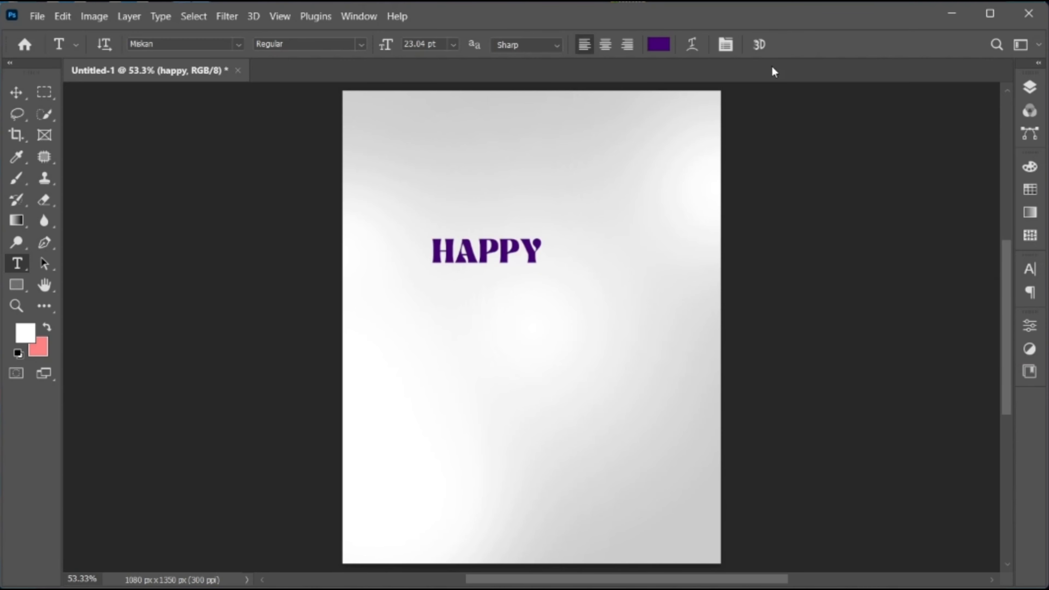
# Scale the HAPPY text to about 228% and center it horizontally in the canvas's upper half
pyautogui.press('v')
pyautogui.hotkey('ctrl', 't')
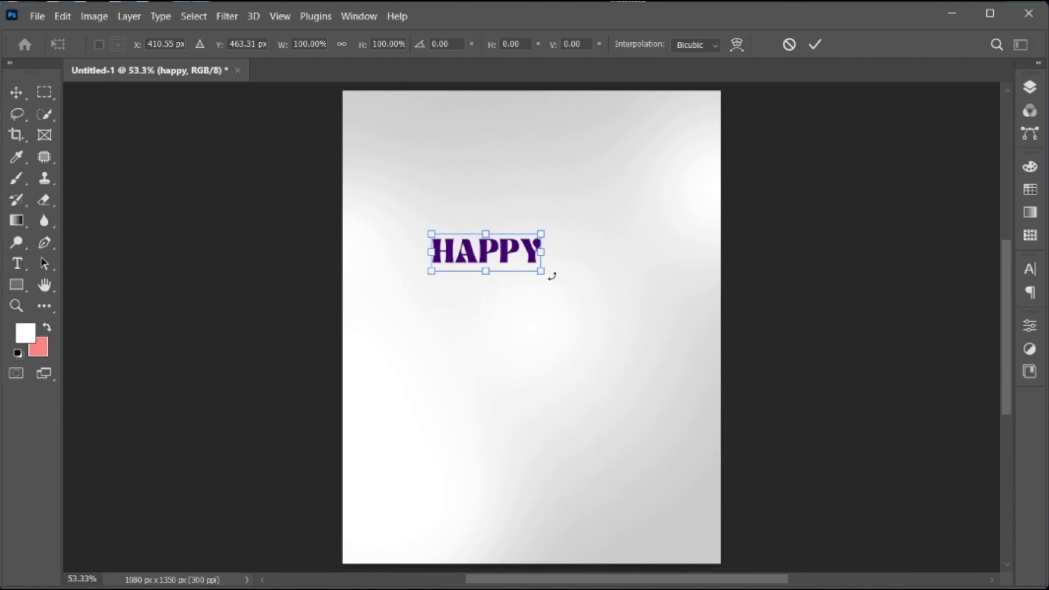
pyautogui.moveTo(548, 274); pyautogui.dragTo(617, 314)
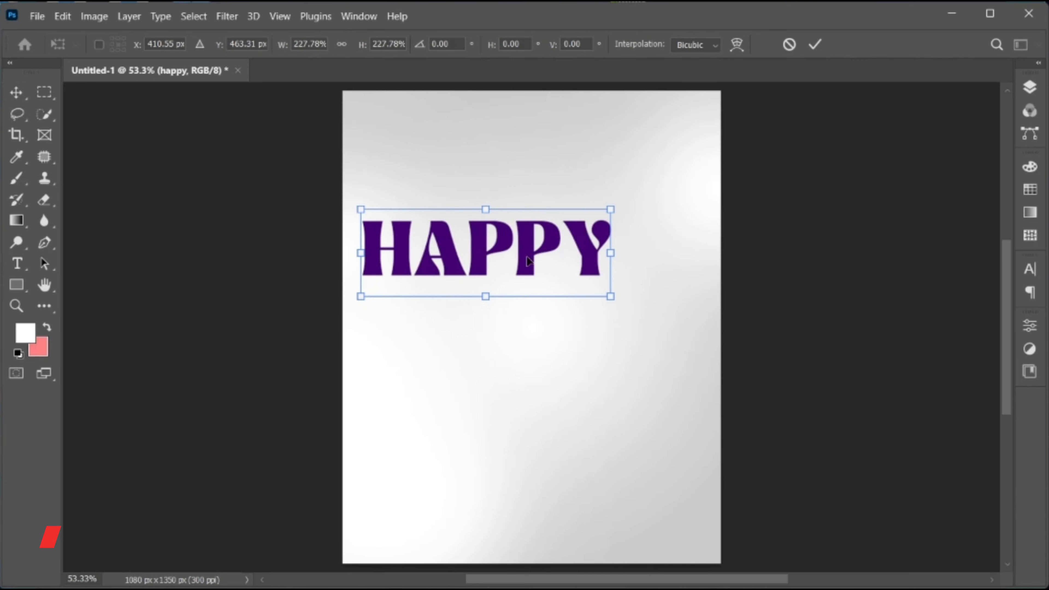
pyautogui.moveTo(529, 262); pyautogui.dragTo(571, 341)
pyautogui.press('Return')
# Duplicate the HAPPY text directly below the original and change the copy's wording to WEEKEND
pyautogui.doubleClick(570, 341)
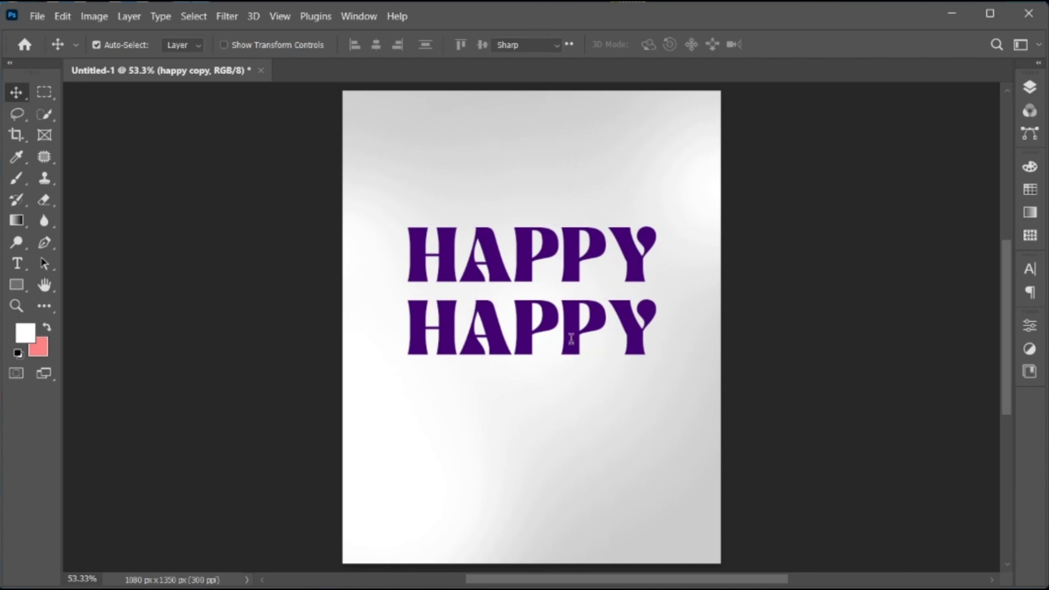
pyautogui.write('WEEKEND')
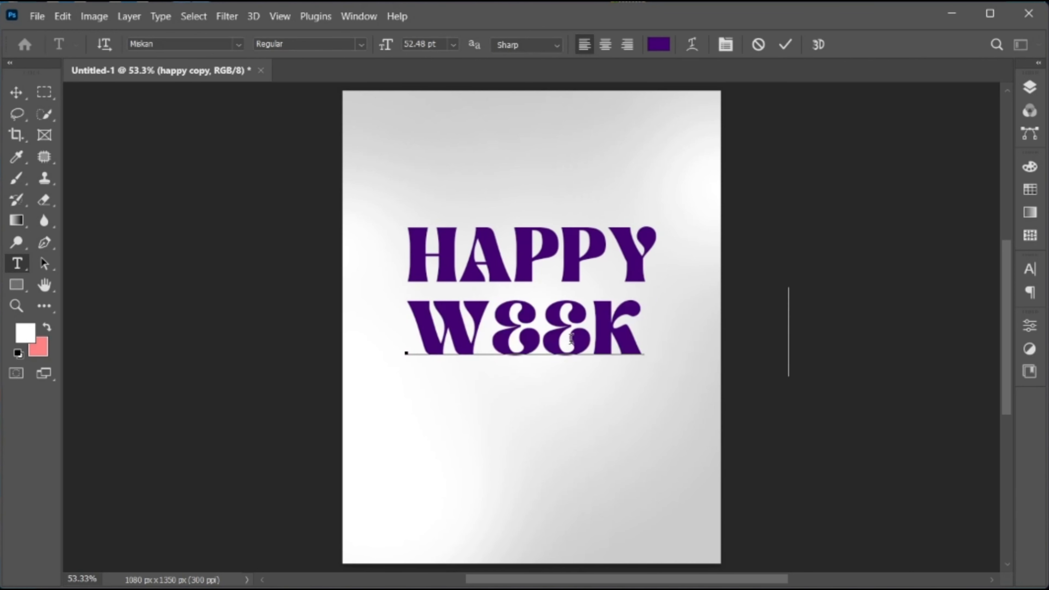
pyautogui.click(785, 44)
# Scale the WEEKEND text to about 64% and center it on the canvas below HAPPY
pyautogui.press('v')
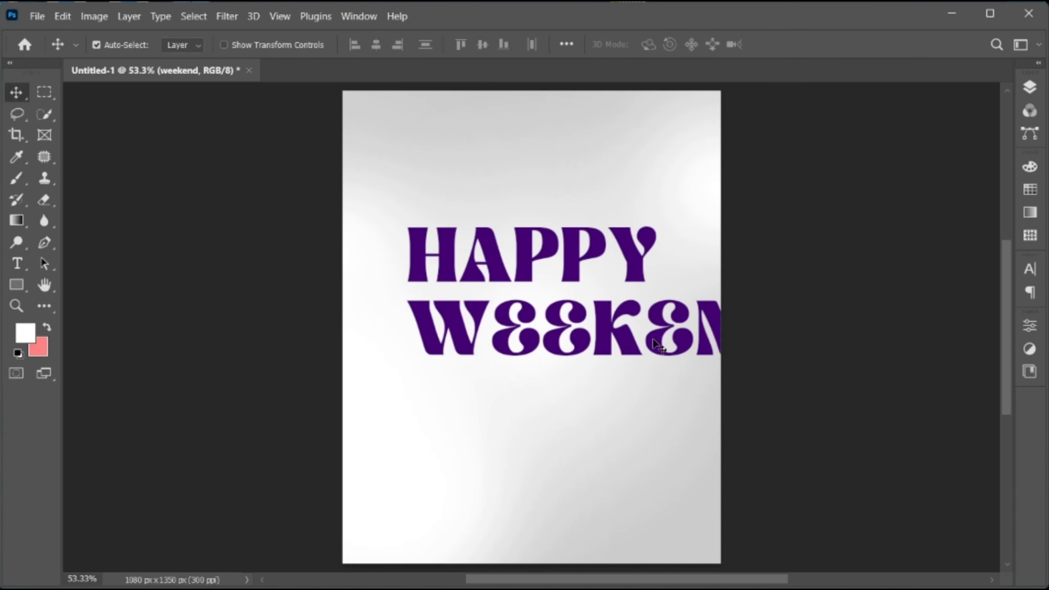
pyautogui.hotkey('ctrl', 't')
pyautogui.moveTo(788, 376); pyautogui.dragTo(729, 362)
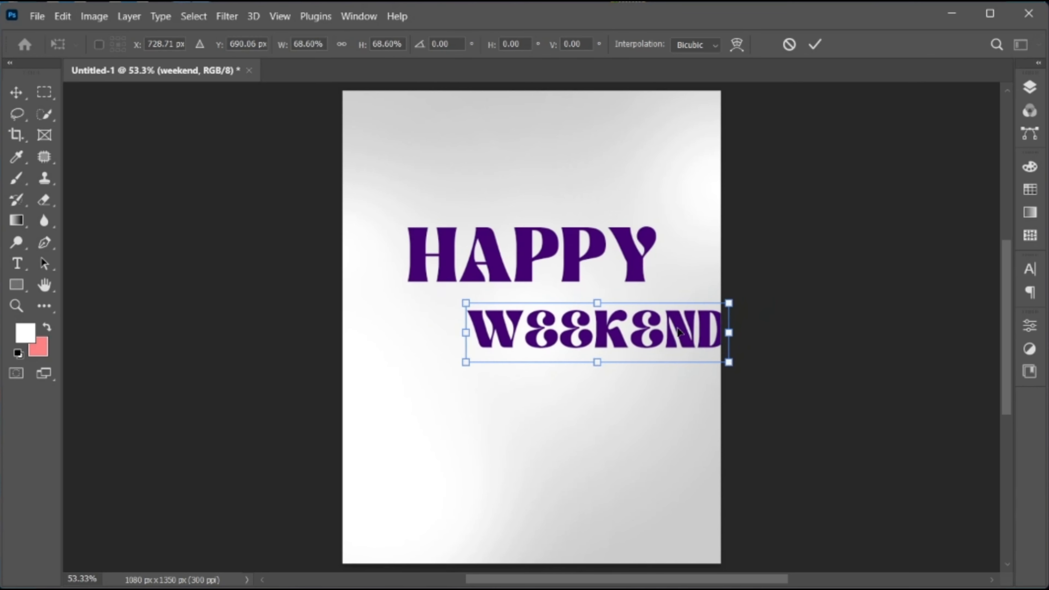
pyautogui.moveTo(678, 332); pyautogui.dragTo(614, 331)
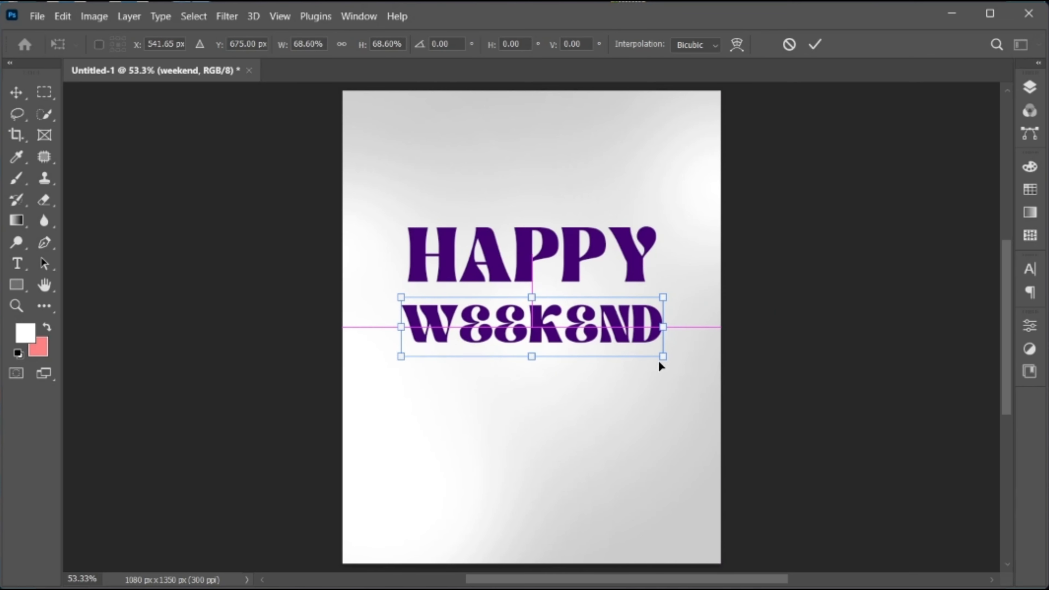
pyautogui.moveTo(664, 357); pyautogui.dragTo(657, 359)
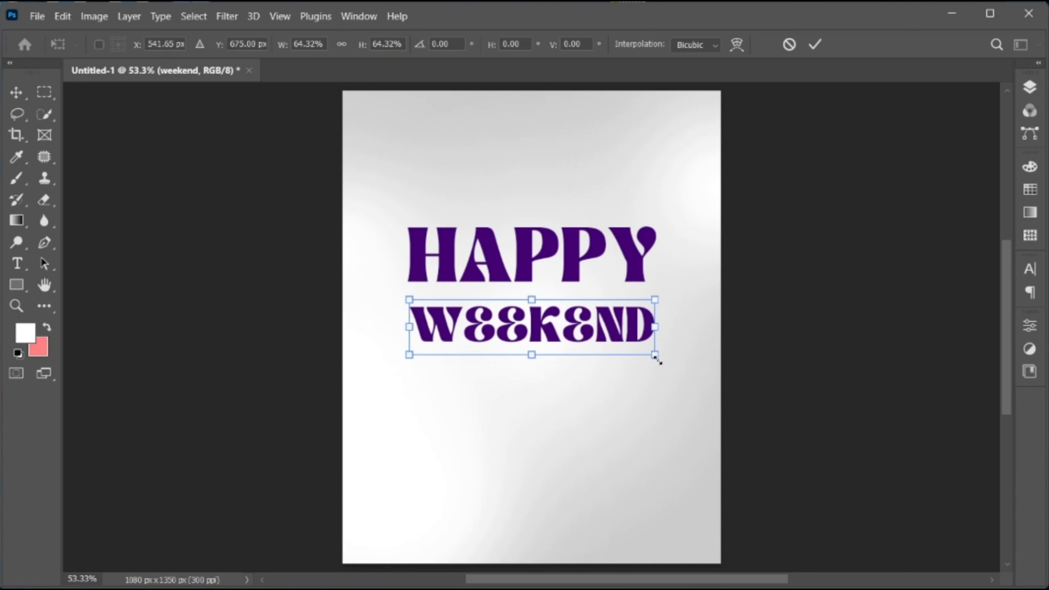
# Shift WEEKEND slightly left to align with HAPPY, move it up close beneath that word, and show the layer list
pyautogui.press('Left')
pyautogui.press('Left')
pyautogui.press('Left')
pyautogui.press('Left')
pyautogui.press('Left')
pyautogui.press('Left')
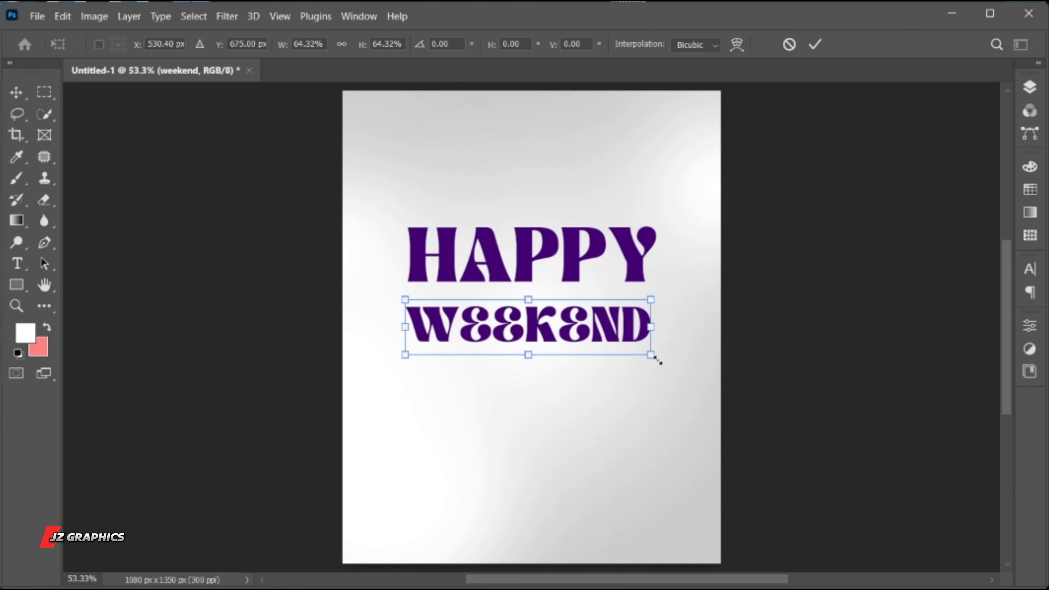
pyautogui.press('Return')
pyautogui.moveTo(614, 340); pyautogui.dragTo(610, 326)
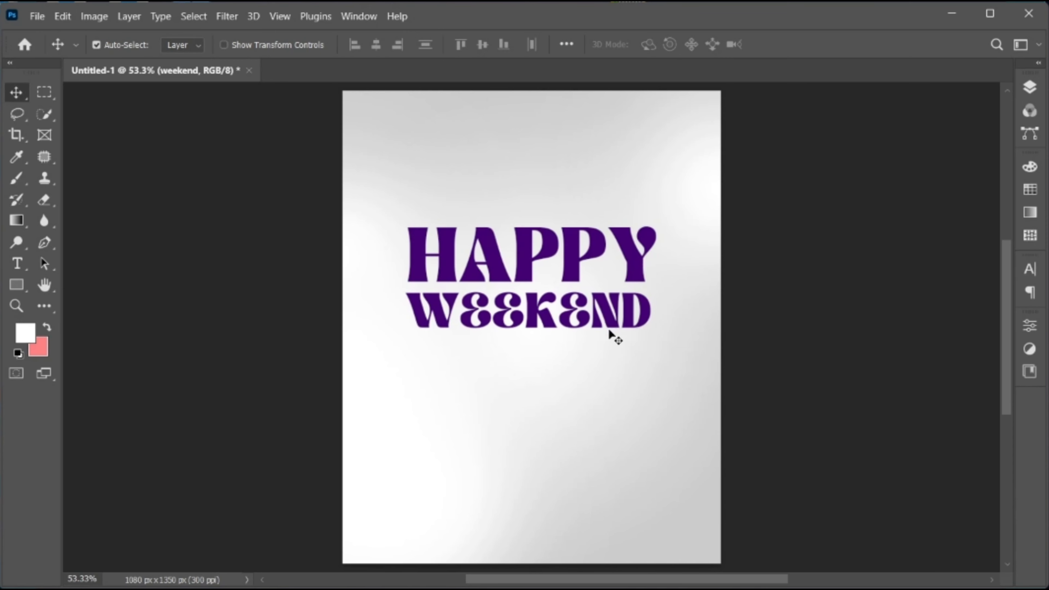
pyautogui.click(1029, 88)
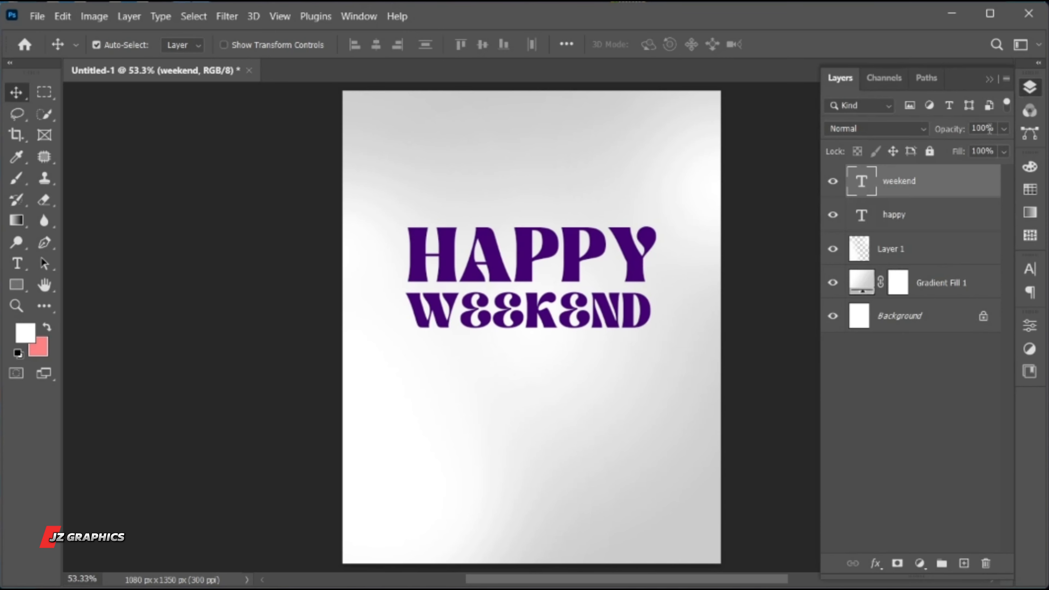
# Warp the HAPPY text with the Arc style, using 0% bend and 40% horizontal distortion
pyautogui.click(912, 215)
pyautogui.doubleClick(524, 257)
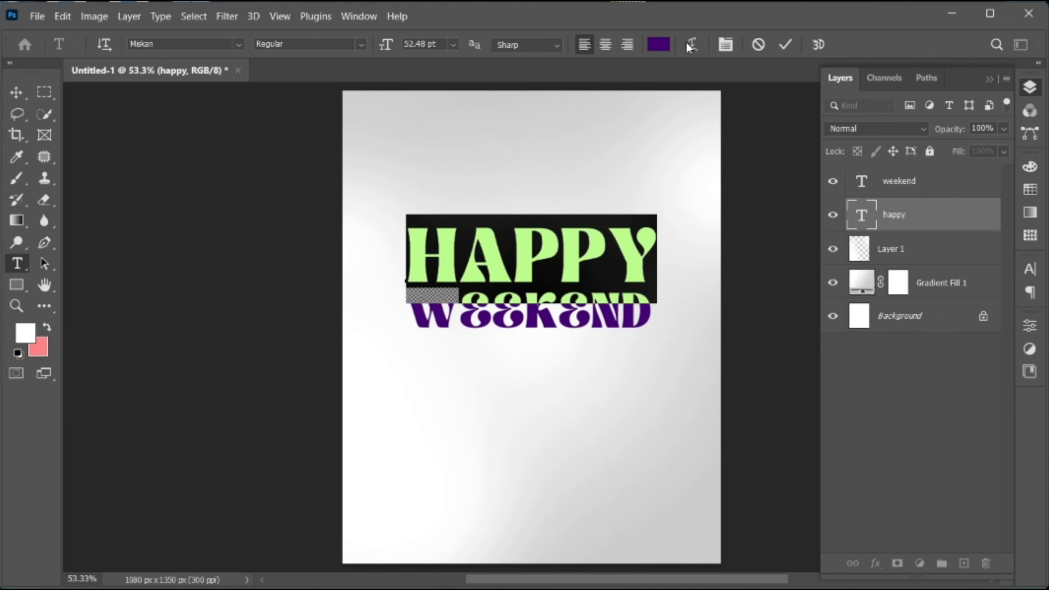
pyautogui.click(691, 45)
pyautogui.click(682, 88)
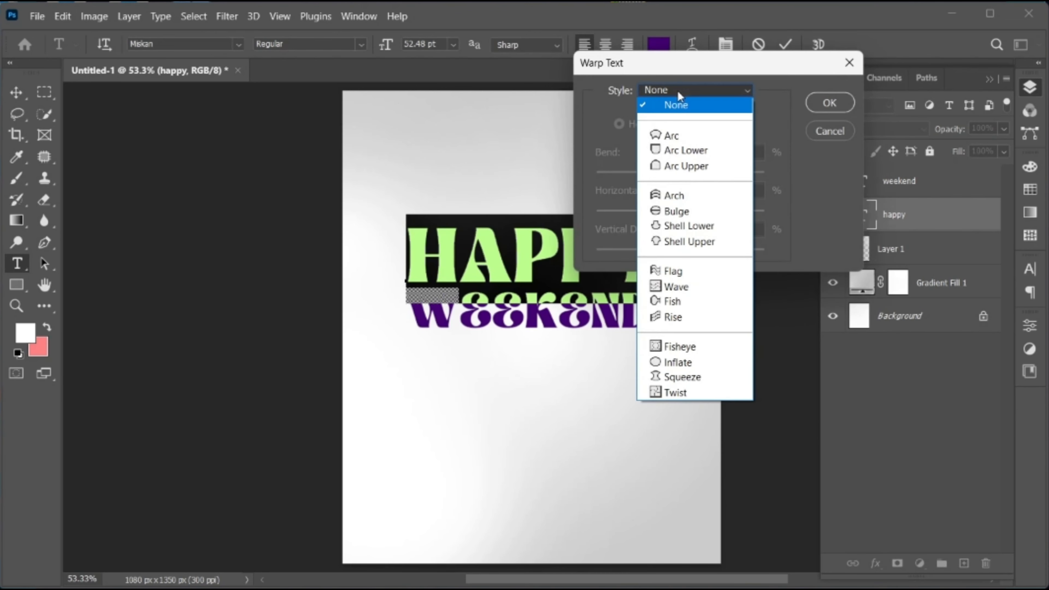
pyautogui.click(678, 135)
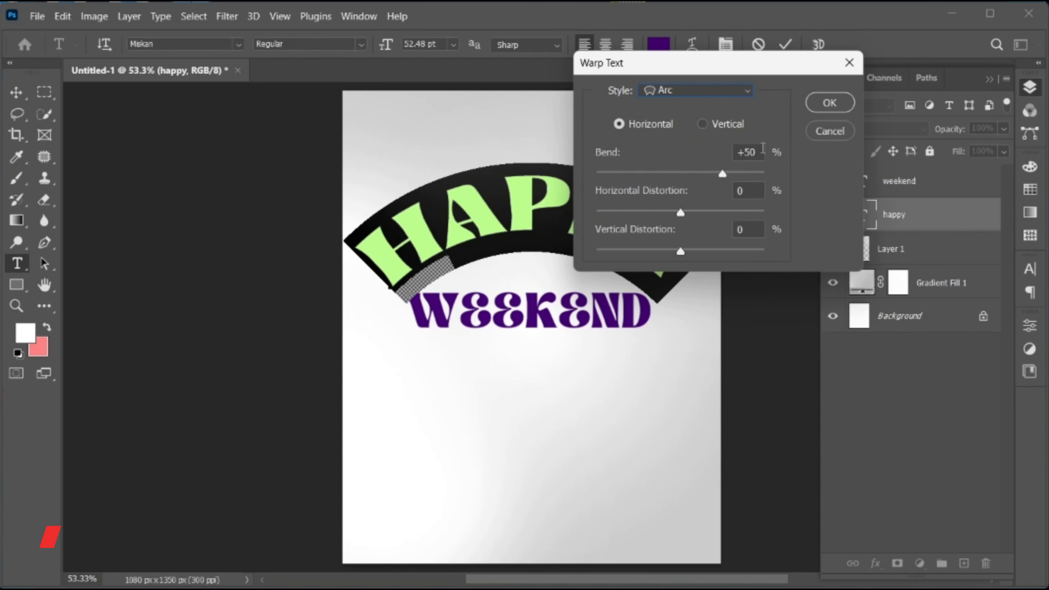
pyautogui.doubleClick(761, 152)
pyautogui.write('0')
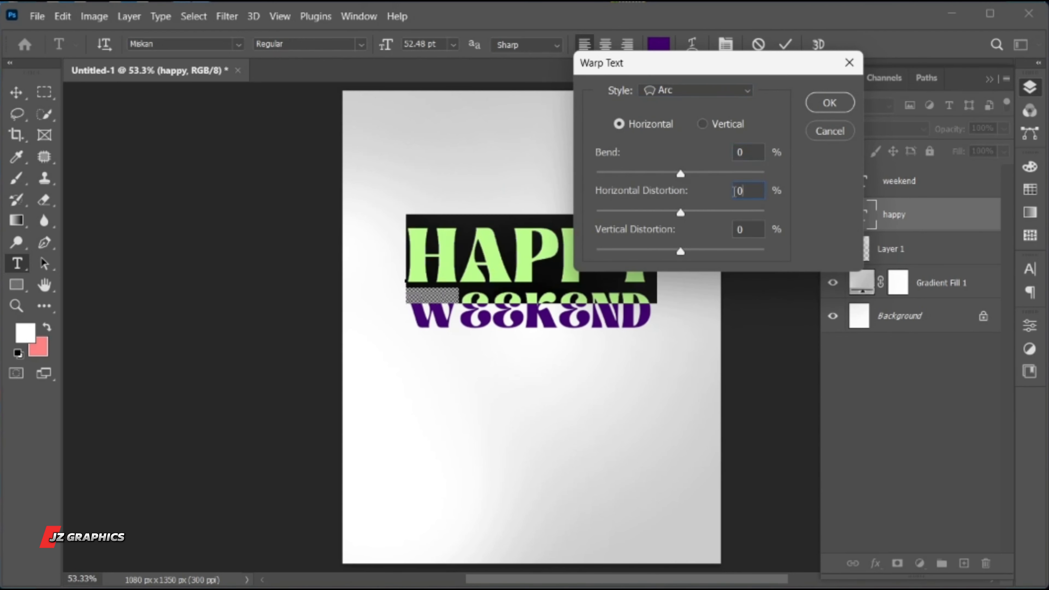
pyautogui.write('40')
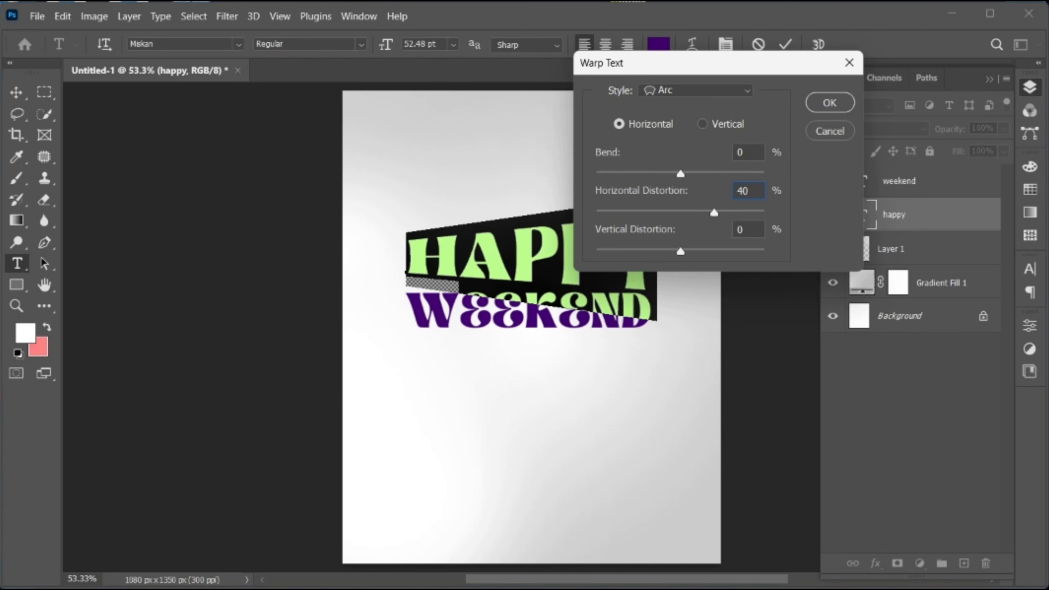
pyautogui.click(838, 102)
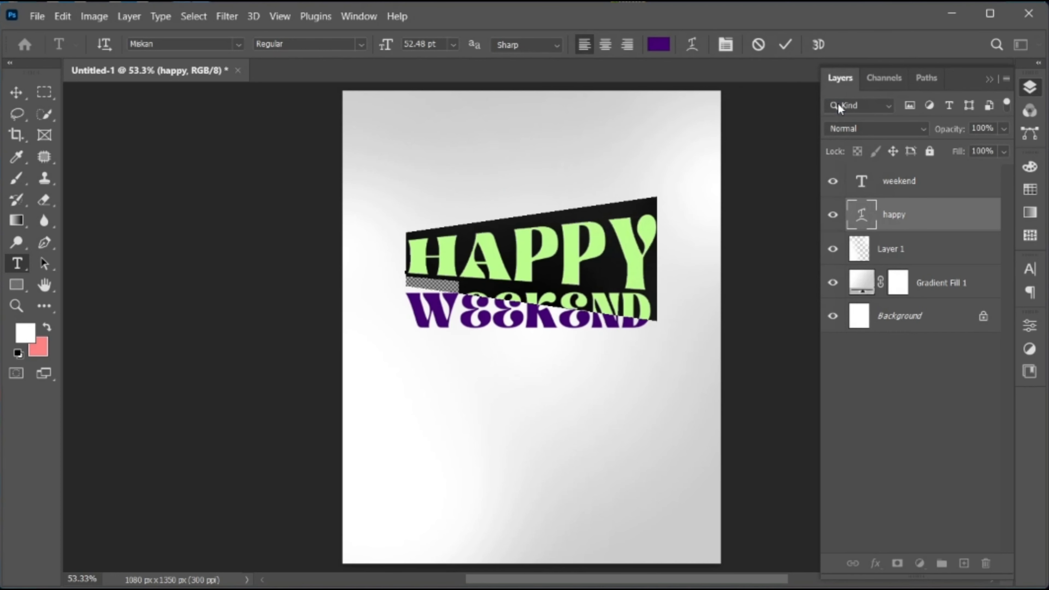
pyautogui.click(784, 45)
pyautogui.press('v')
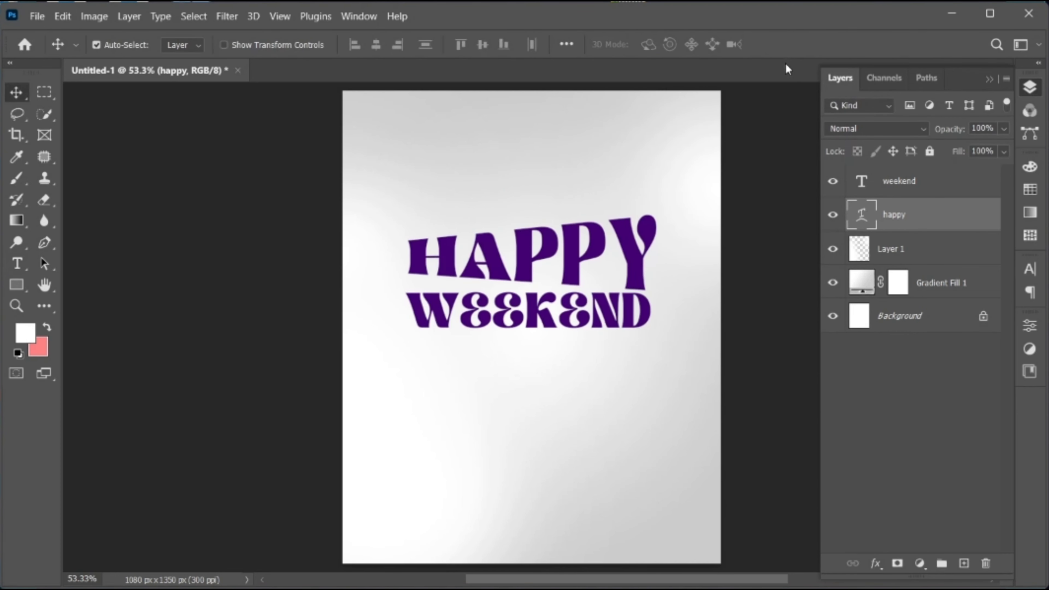
# Warp the WEEKEND text with the Arc style, using 0% bend and -40% horizontal distortion
pyautogui.click(881, 196)
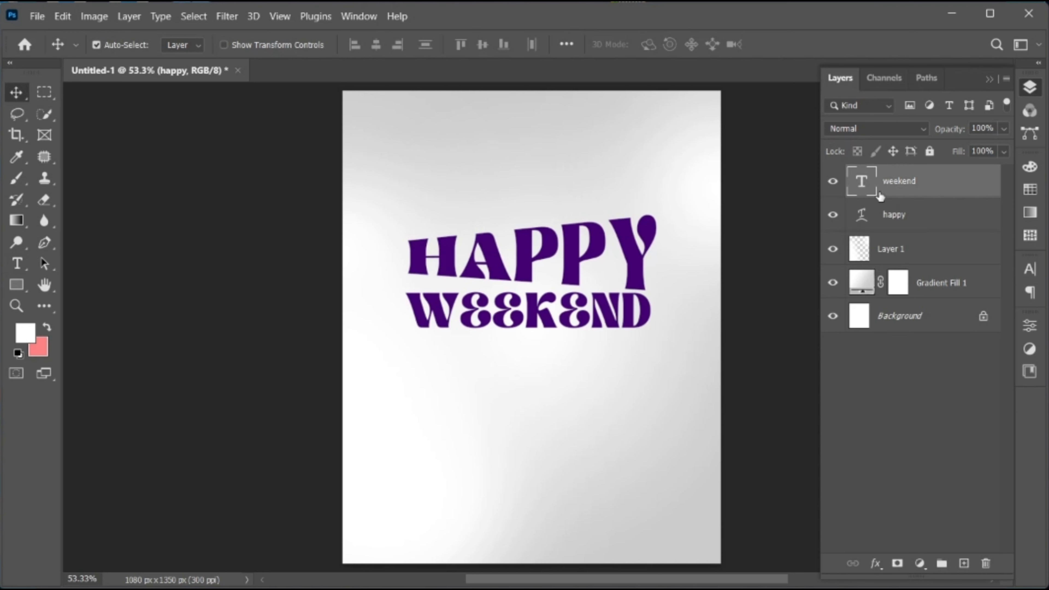
pyautogui.press('t')
pyautogui.doubleClick(504, 309)
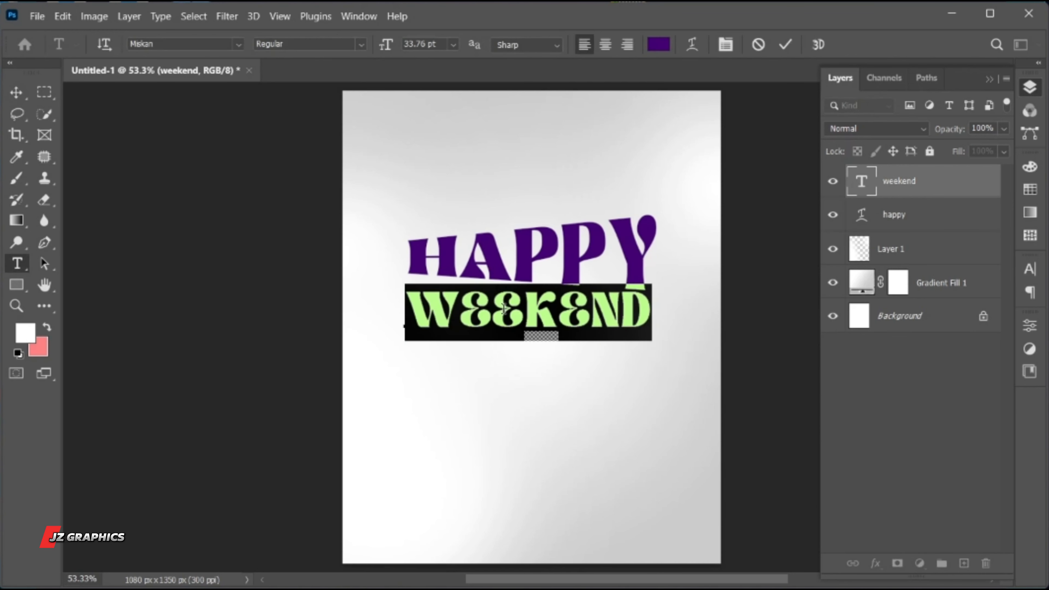
pyautogui.click(693, 46)
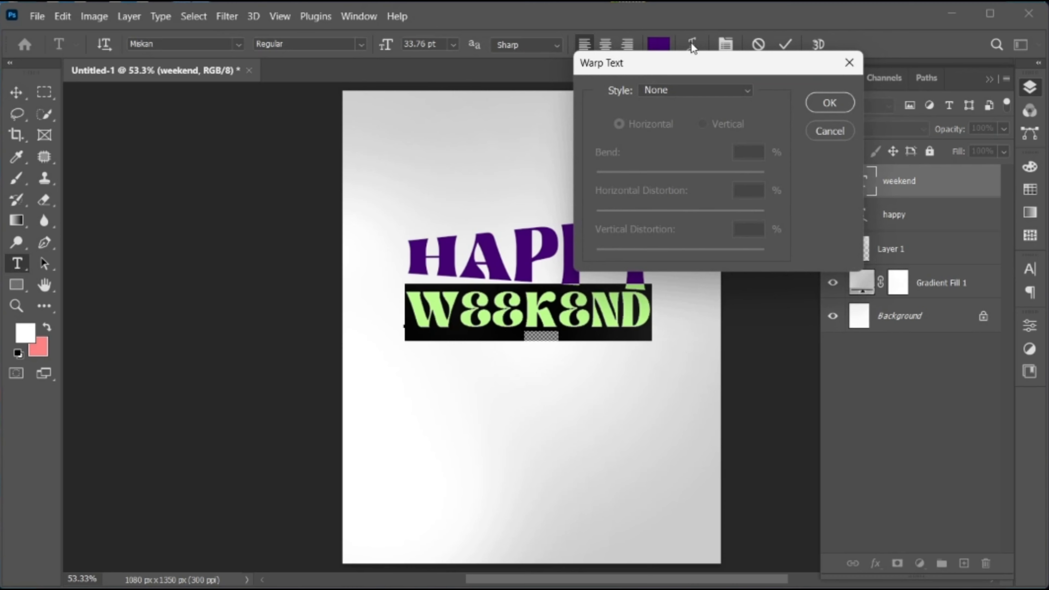
pyautogui.click(691, 95)
pyautogui.click(691, 138)
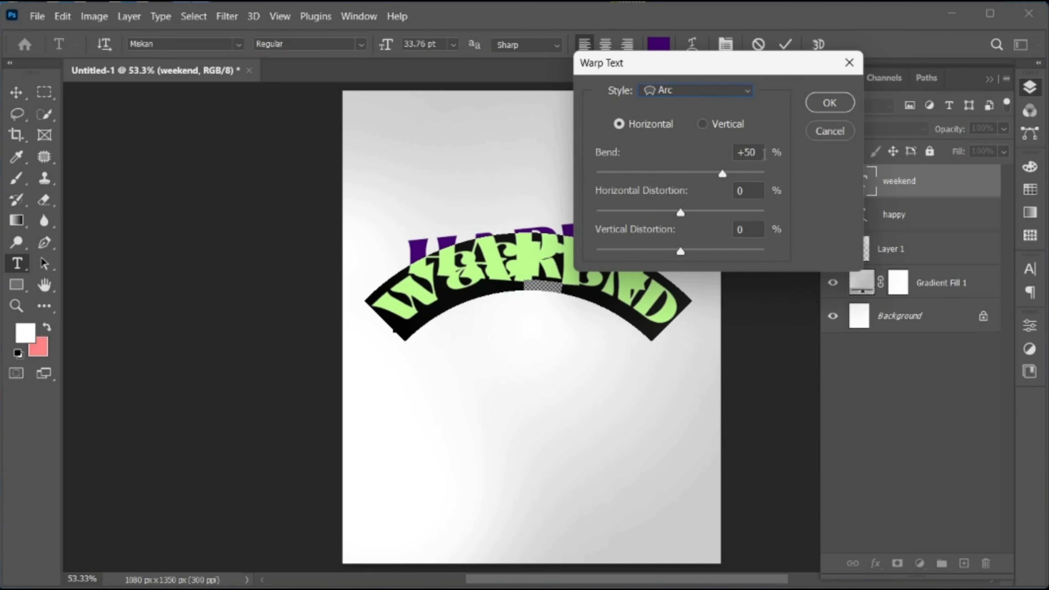
pyautogui.write('0')
pyautogui.press('Tab')
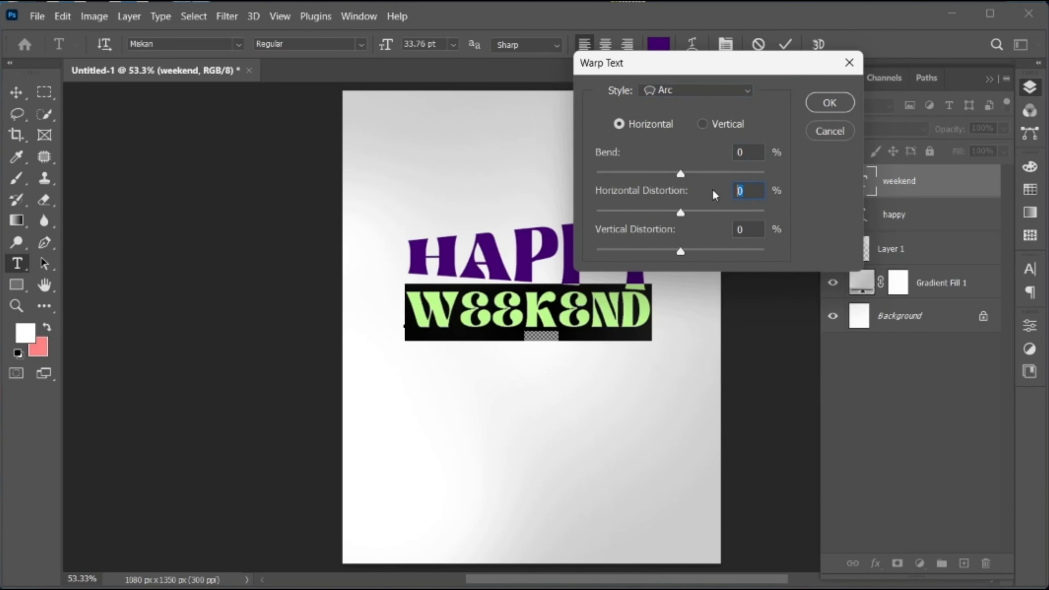
pyautogui.write('-40')
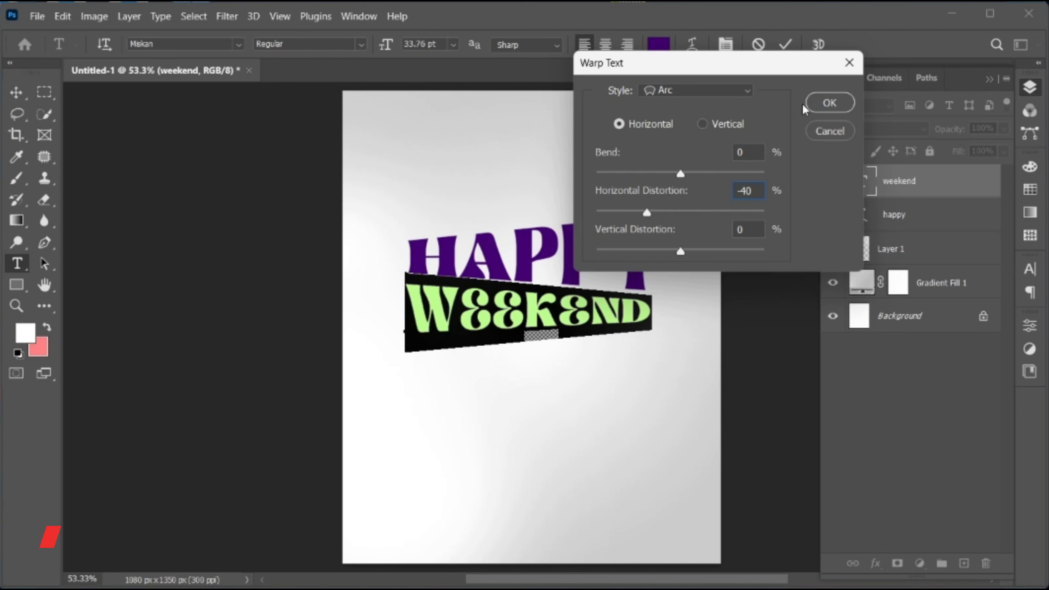
pyautogui.click(828, 103)
pyautogui.click(784, 45)
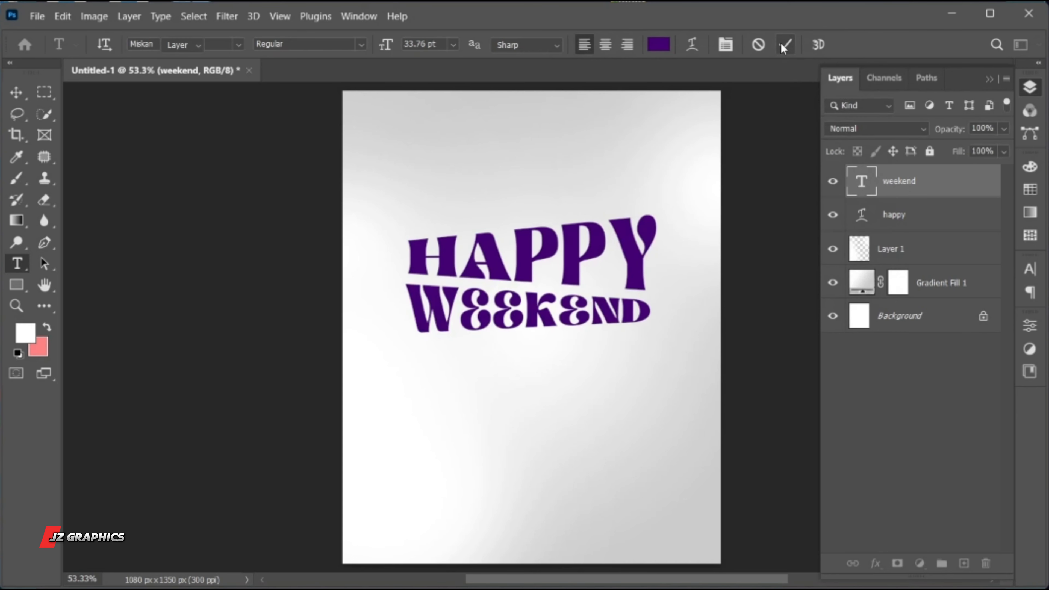
# Nudge the warped WEEKEND text slightly upward toward HAPPY
pyautogui.press('v')
pyautogui.press('Up')
pyautogui.press('Up')
pyautogui.press('Up')
pyautogui.press('Up')
pyautogui.press('Up')
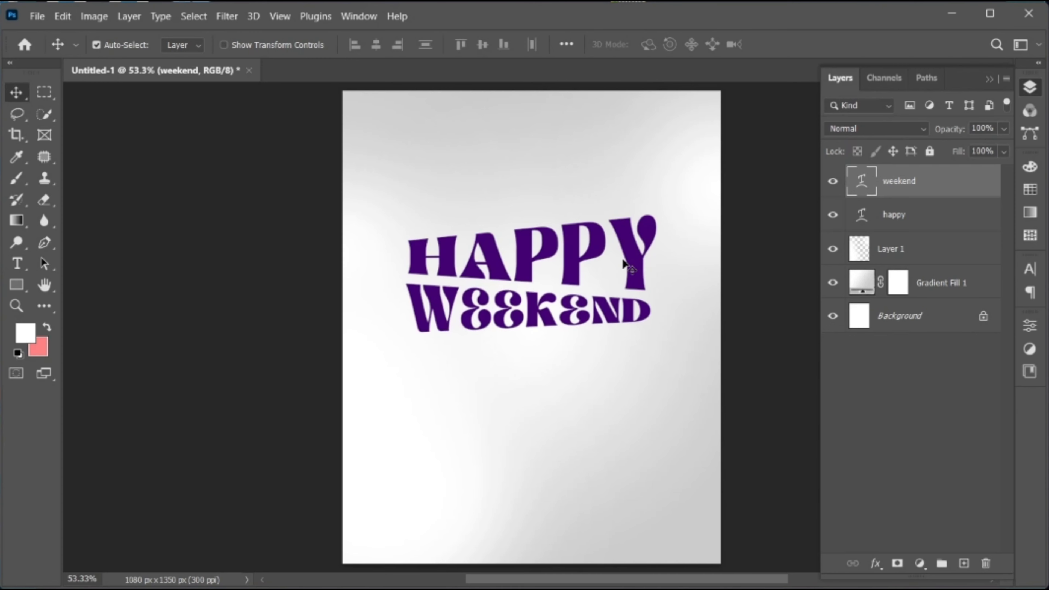
# Scale the HAPPY and WEEKEND text layers together to about 116% and shift them slightly downward
pyautogui.keyDown('shift'); pyautogui.click(917, 214); pyautogui.keyUp('shift')
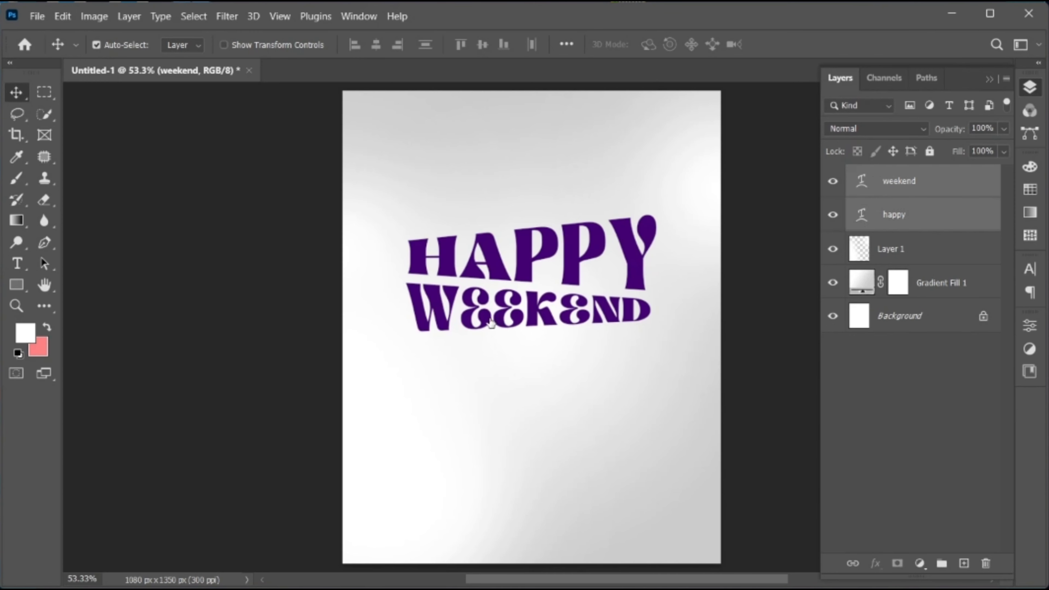
pyautogui.hotkey('ctrl', 't')
pyautogui.moveTo(657, 329); pyautogui.dragTo(677, 344)
pyautogui.moveTo(549, 333); pyautogui.dragTo(548, 337)
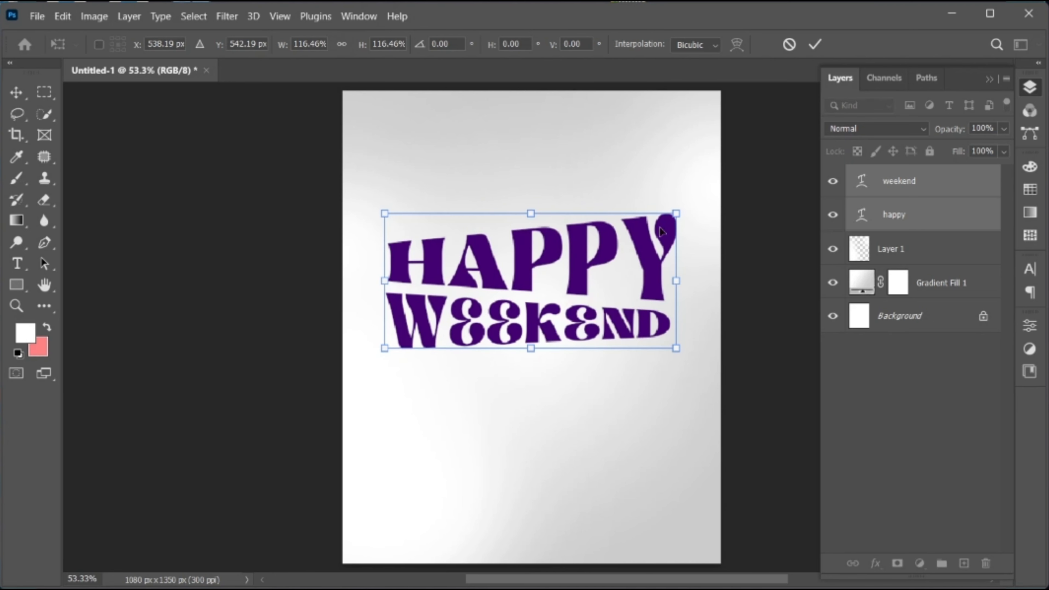
pyautogui.click(811, 43)
# Move only the enlarged WEEKEND text up a little to tighten the gap below HAPPY
pyautogui.click(918, 185)
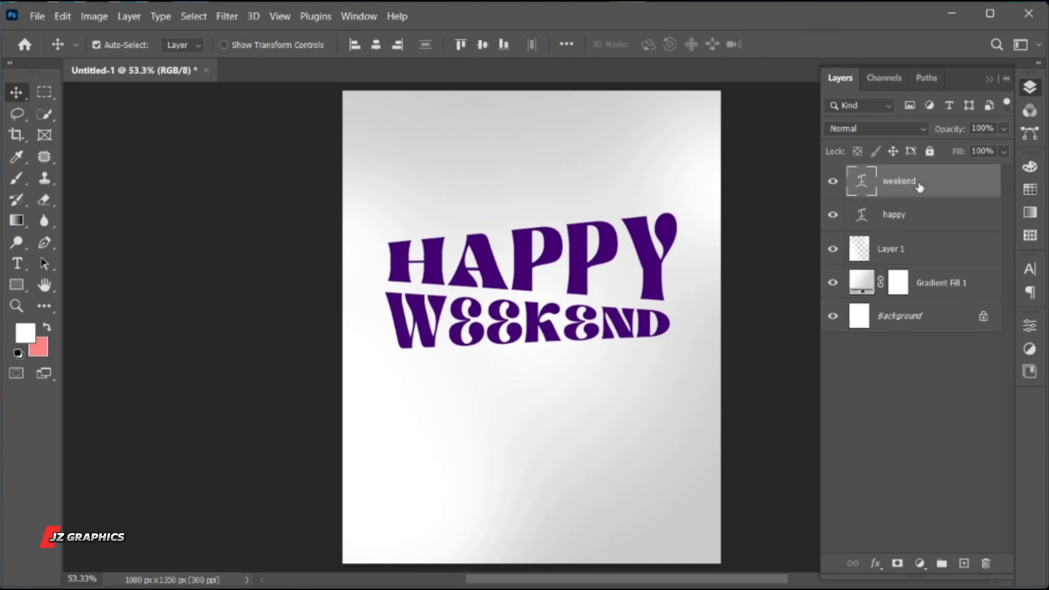
pyautogui.press('Up')
pyautogui.press('Up')
pyautogui.press('Up')
pyautogui.press('Up')
pyautogui.press('Up')
pyautogui.press('Up')
pyautogui.press('Up')
pyautogui.press('Up')
pyautogui.press('Up')
pyautogui.press('Up')
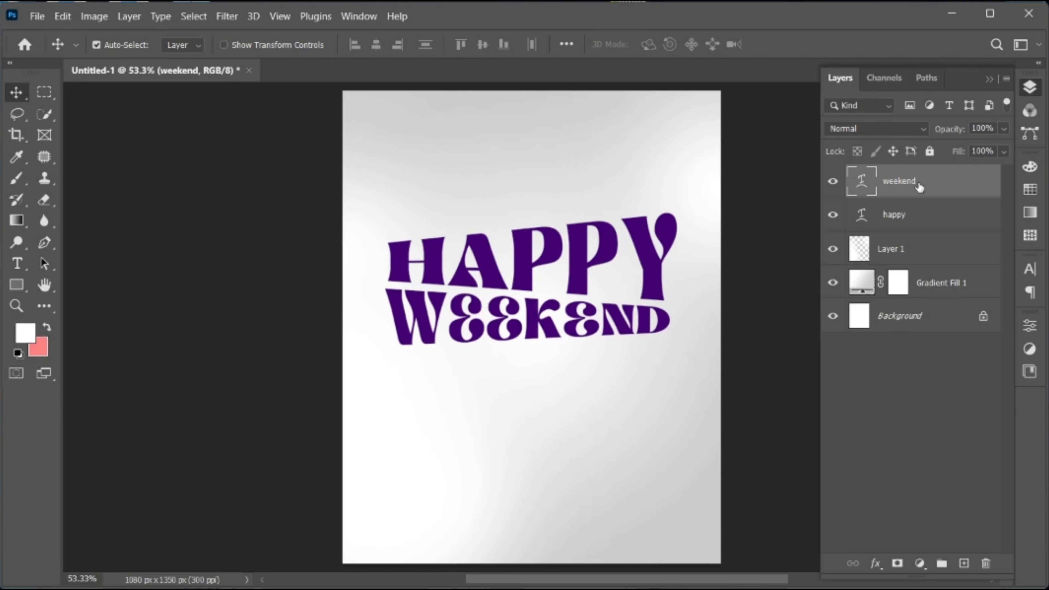
# Place girl.png as an embedded image above the text layers at its default size
pyautogui.click(36, 16)
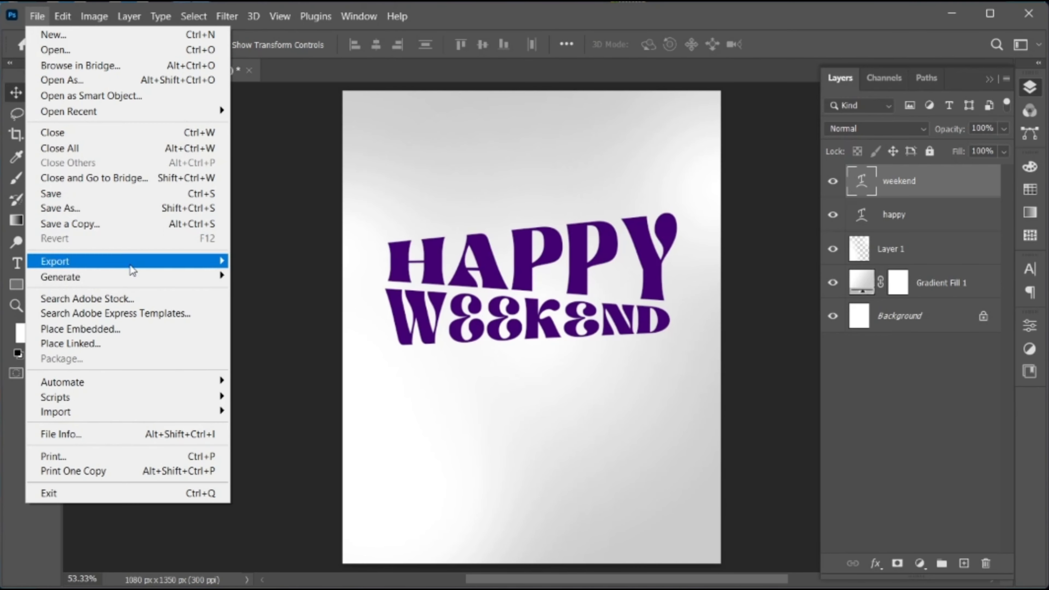
pyautogui.click(144, 331)
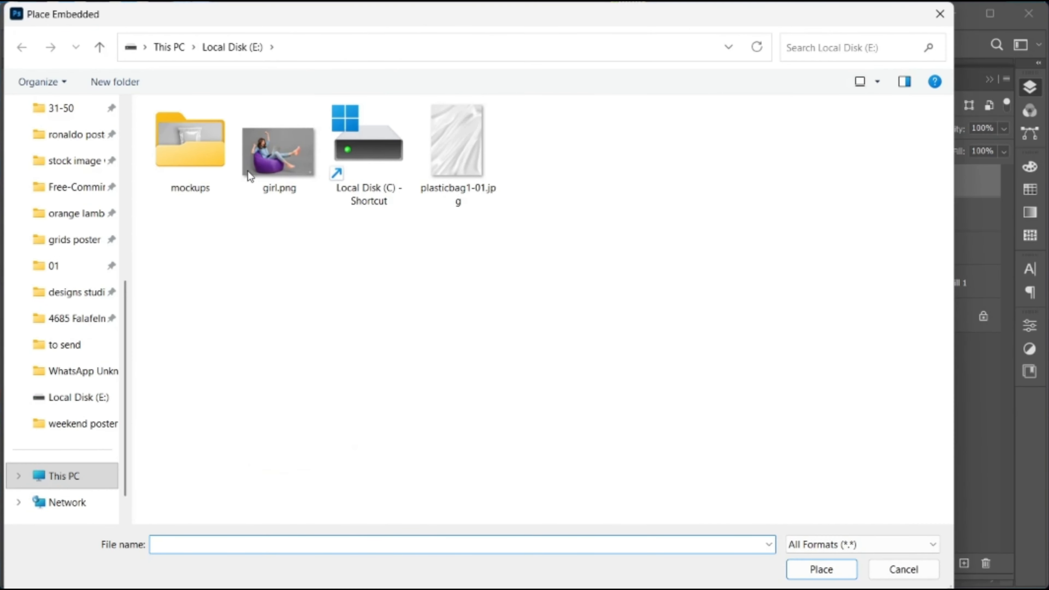
pyautogui.click(249, 174)
pyautogui.click(819, 569)
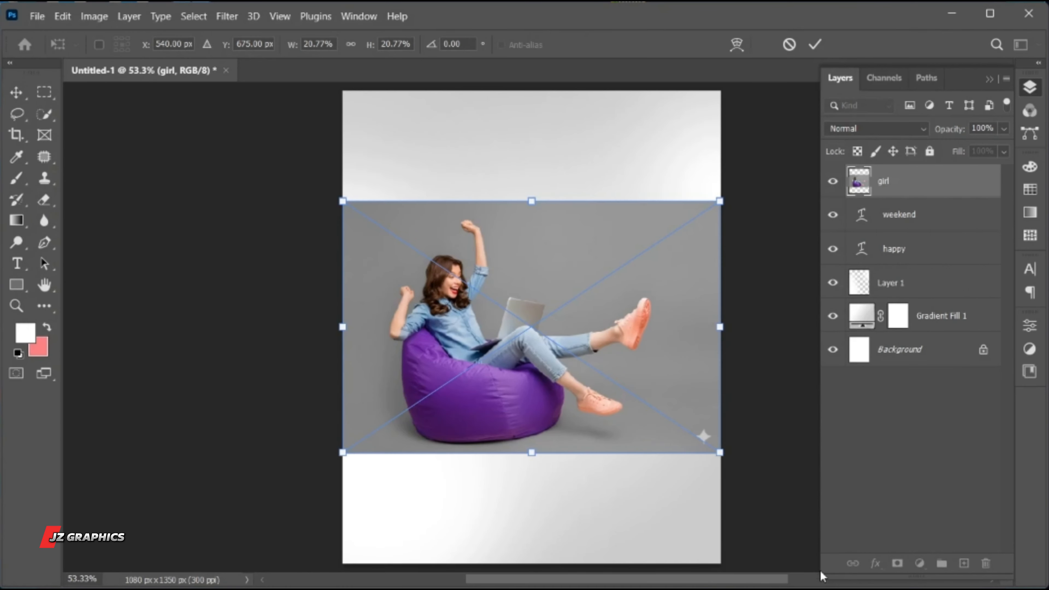
pyautogui.click(816, 44)
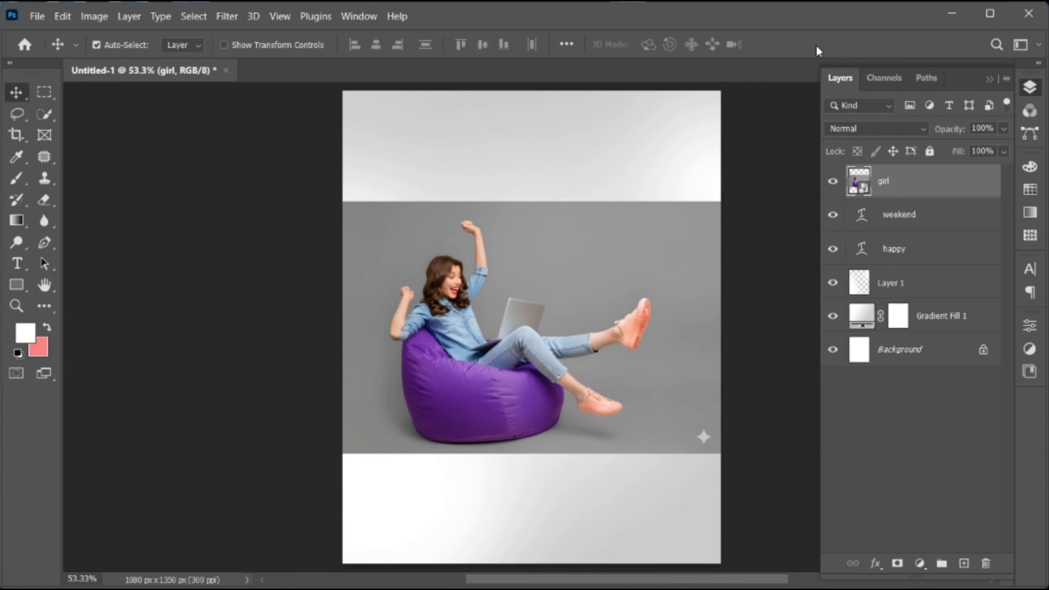
# Select the subject of the girl photo and add the laptop lid to the selection with the Quick Selection tool
pyautogui.click(193, 16)
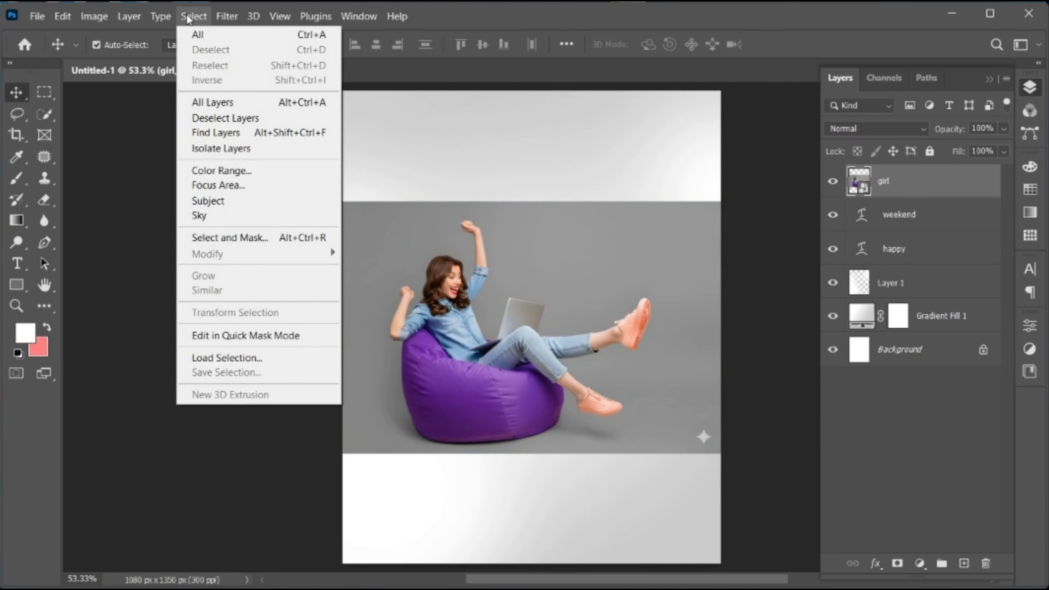
pyautogui.click(255, 203)
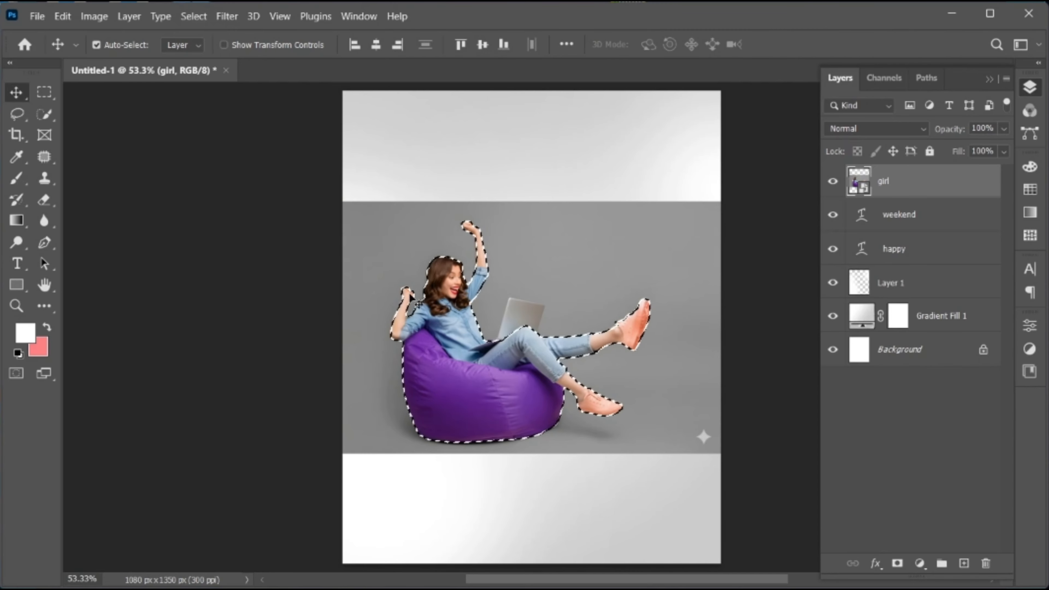
pyautogui.press('z')
pyautogui.moveTo(517, 306); pyautogui.dragTo(581, 327)
pyautogui.press('v')
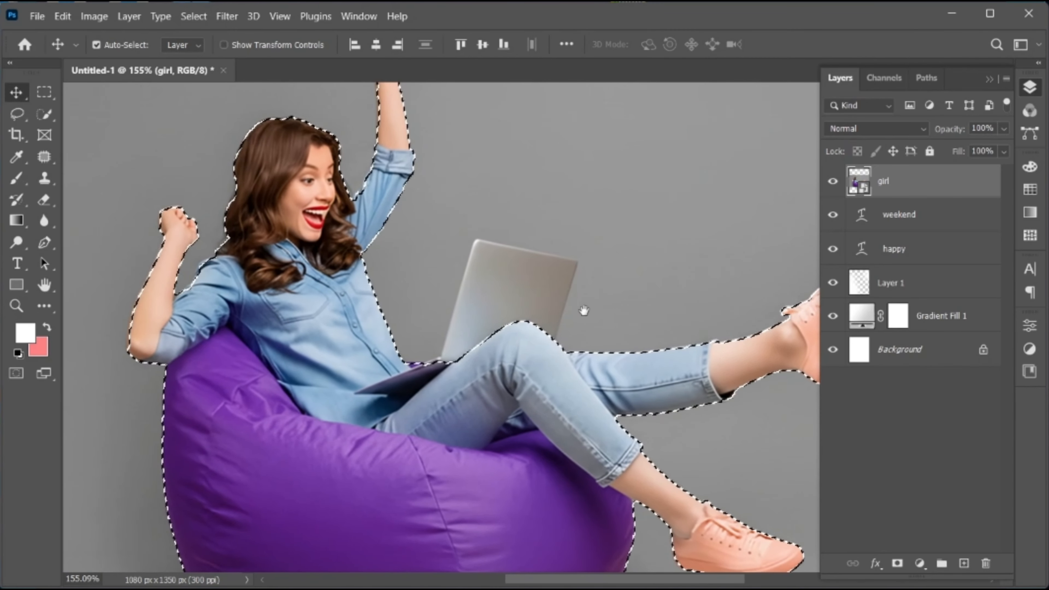
pyautogui.rightClick(36, 115)
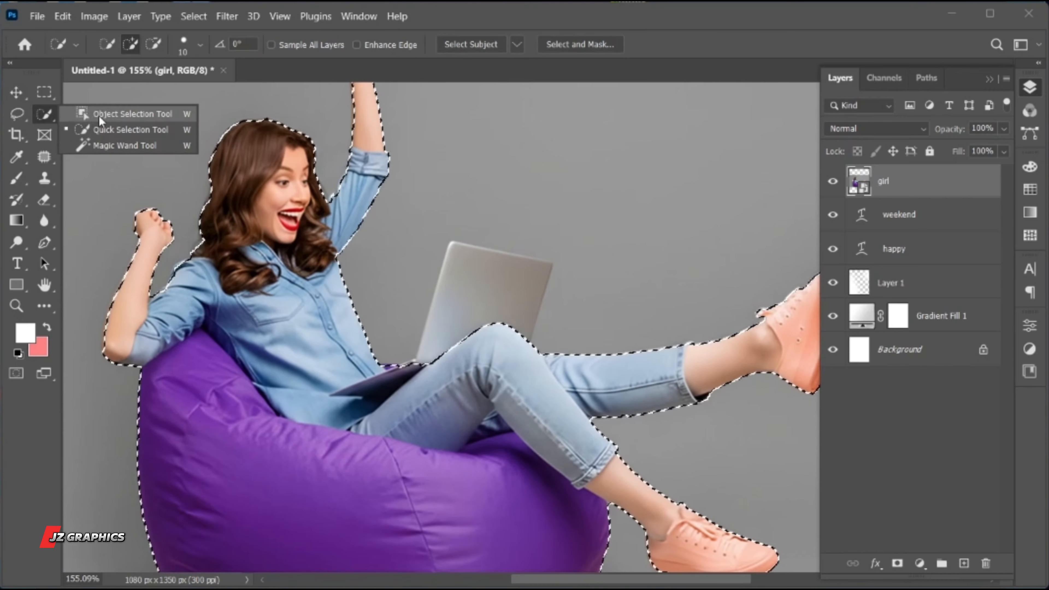
pyautogui.click(107, 130)
pyautogui.moveTo(466, 324)
pyautogui.mouseDown()
pyautogui.moveTo(497, 282)
pyautogui.moveTo(489, 329)
pyautogui.moveTo(492, 306)
pyautogui.mouseUp()
pyautogui.hotkey('ctrl', 'space')
pyautogui.moveTo(505, 260); pyautogui.dragTo(542, 262)
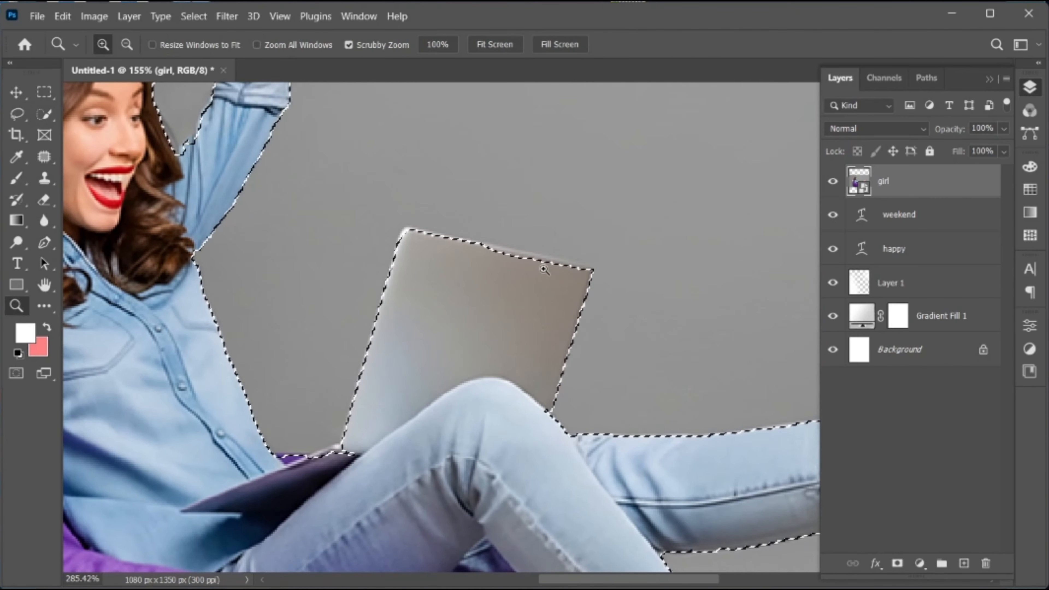
# Refine the selection with the Lasso tool, adding missed laptop edges and subtracting background between the raised forearm and the shoulder
pyautogui.click(17, 114)
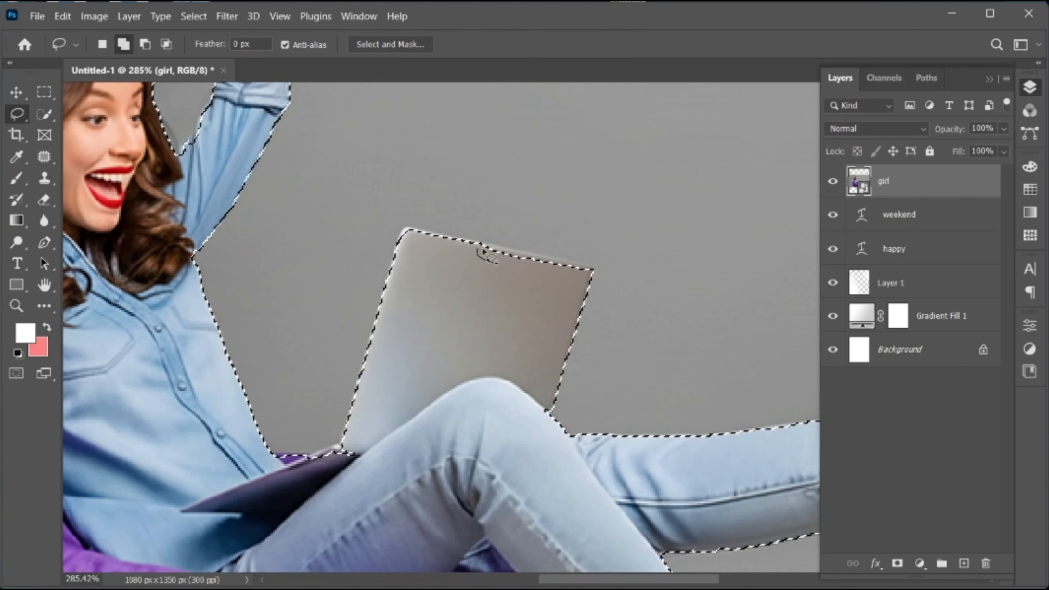
pyautogui.moveTo(582, 282); pyautogui.dragTo(479, 258)
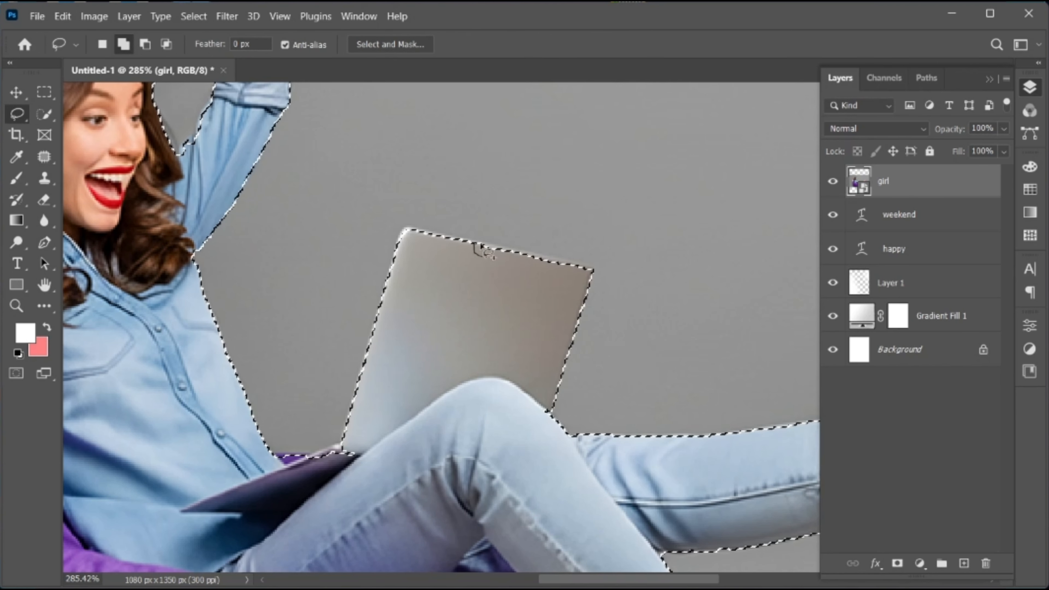
pyautogui.moveTo(291, 474)
pyautogui.mouseDown()
pyautogui.moveTo(343, 478)
pyautogui.moveTo(322, 480)
pyautogui.mouseUp()
pyautogui.moveTo(285, 318); pyautogui.dragTo(630, 400)
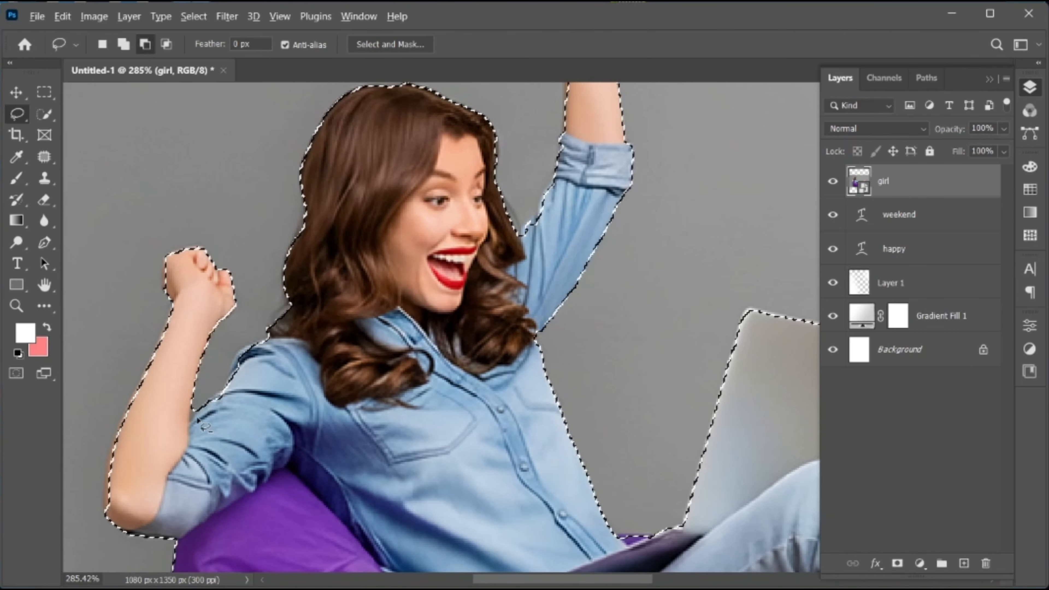
pyautogui.moveTo(233, 390); pyautogui.dragTo(254, 364)
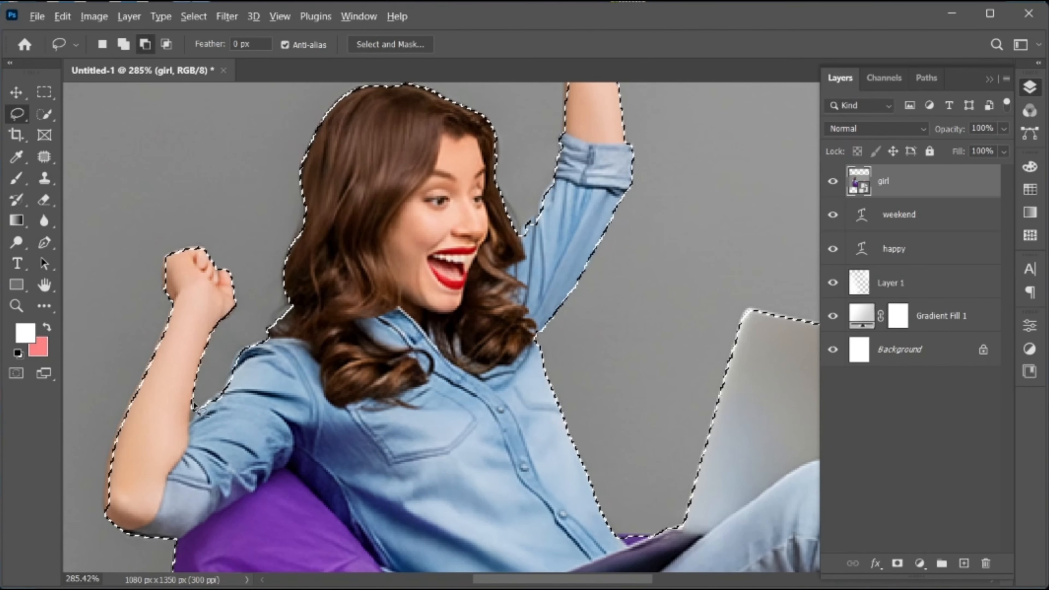
pyautogui.moveTo(191, 406)
pyautogui.mouseDown()
pyautogui.moveTo(190, 418)
pyautogui.moveTo(201, 381)
pyautogui.mouseUp()
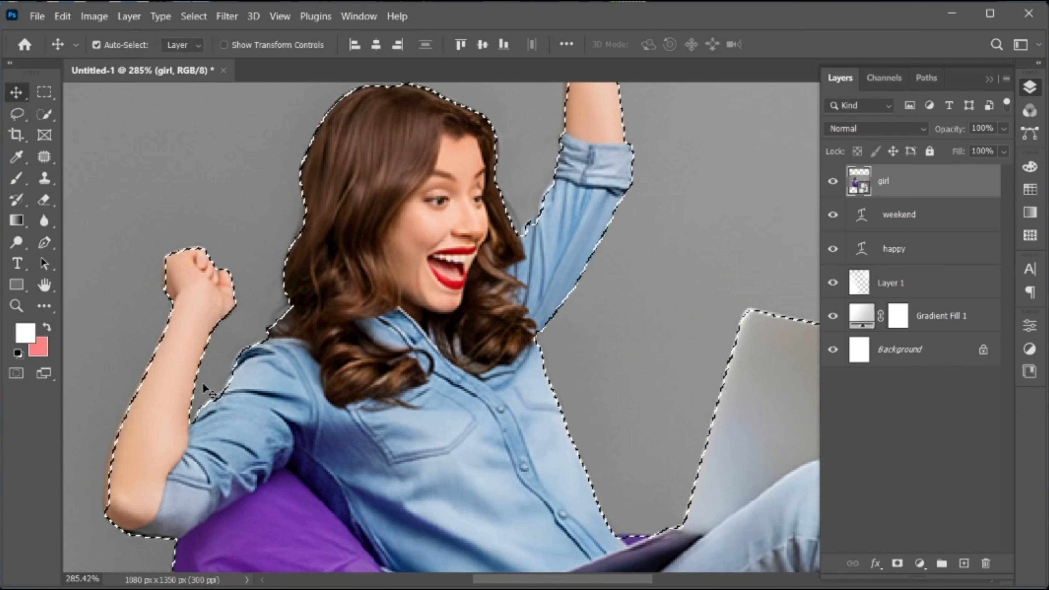
# Add a layer mask to the girl layer from the selection to hide the gray photo background
pyautogui.hotkey('ctrl', '0')
pyautogui.press('v')
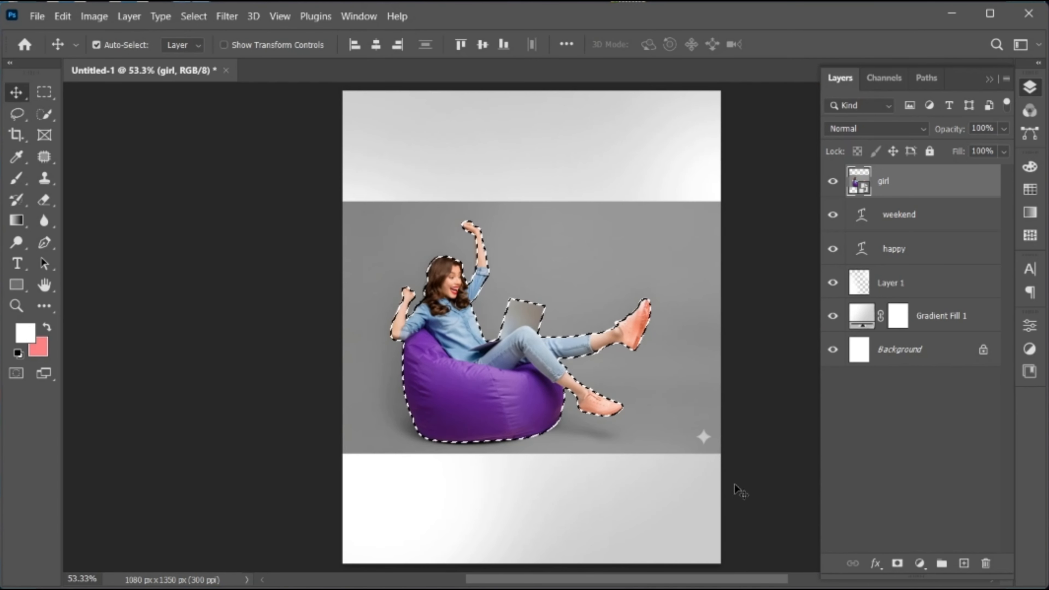
pyautogui.click(899, 565)
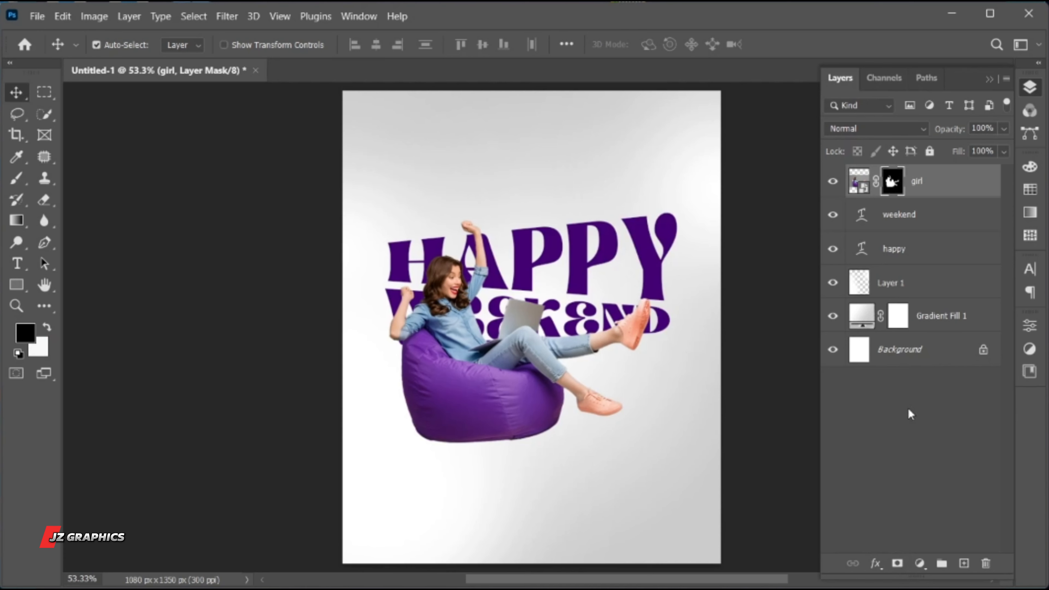
# Scale the masked girl down slightly and place her below the lettering with her head and raised arm overlapping WEEKEND
pyautogui.click(859, 181)
pyautogui.moveTo(447, 396); pyautogui.dragTo(467, 400)
pyautogui.hotkey('ctrl', 't')
pyautogui.moveTo(741, 452); pyautogui.dragTo(687, 456)
pyautogui.moveTo(519, 397); pyautogui.dragTo(510, 429)
pyautogui.click(812, 45)
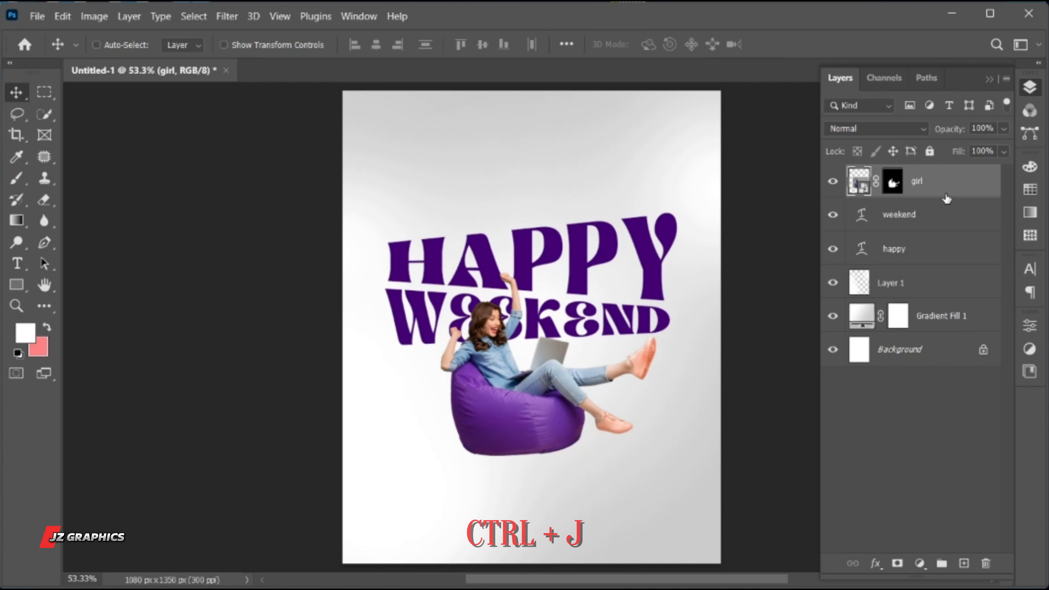
# Duplicate the girl layer and delete the layer mask from the lower original
pyautogui.hotkey('ctrl', 'j')
pyautogui.click(898, 223)
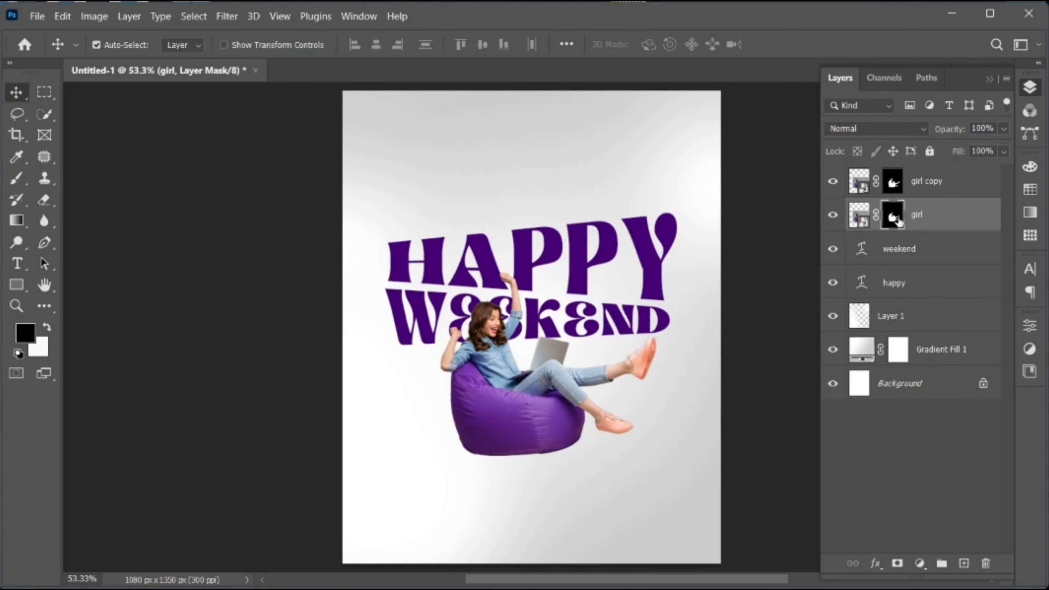
pyautogui.press('Delete')
pyautogui.press('z')
pyautogui.moveTo(539, 441); pyautogui.dragTo(561, 443)
pyautogui.press('v')
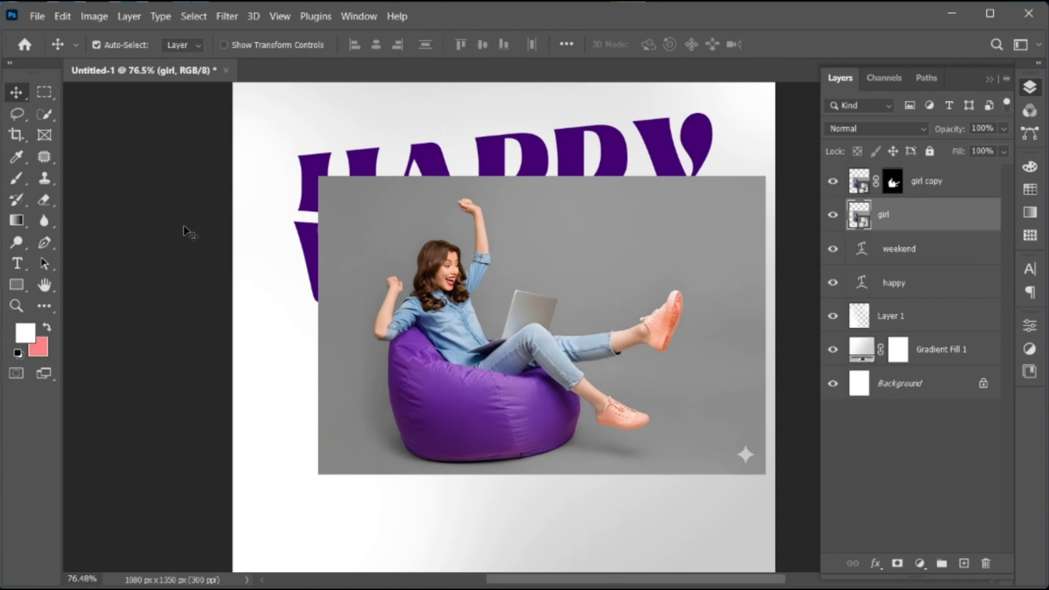
# Lasso the beanbag with its floor shadow, copy it to a new layer and delete the unmasked girl layer
pyautogui.click(17, 113)
pyautogui.moveTo(339, 371)
pyautogui.mouseDown()
pyautogui.moveTo(344, 307)
pyautogui.moveTo(394, 271)
pyautogui.moveTo(425, 314)
pyautogui.moveTo(443, 371)
pyautogui.mouseUp()
pyautogui.moveTo(580, 364)
pyautogui.mouseDown()
pyautogui.moveTo(672, 463)
pyautogui.moveTo(576, 495)
pyautogui.moveTo(422, 501)
pyautogui.moveTo(365, 470)
pyautogui.moveTo(340, 412)
pyautogui.mouseUp()
pyautogui.moveTo(336, 363); pyautogui.dragTo(337, 367)
pyautogui.press('v')
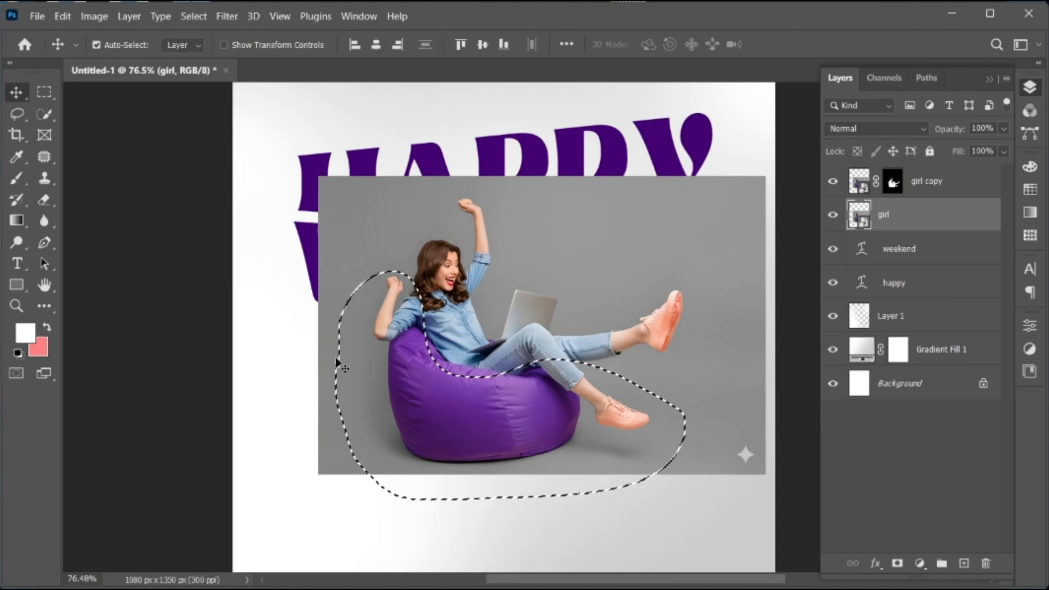
pyautogui.hotkey('ctrl', 'j')
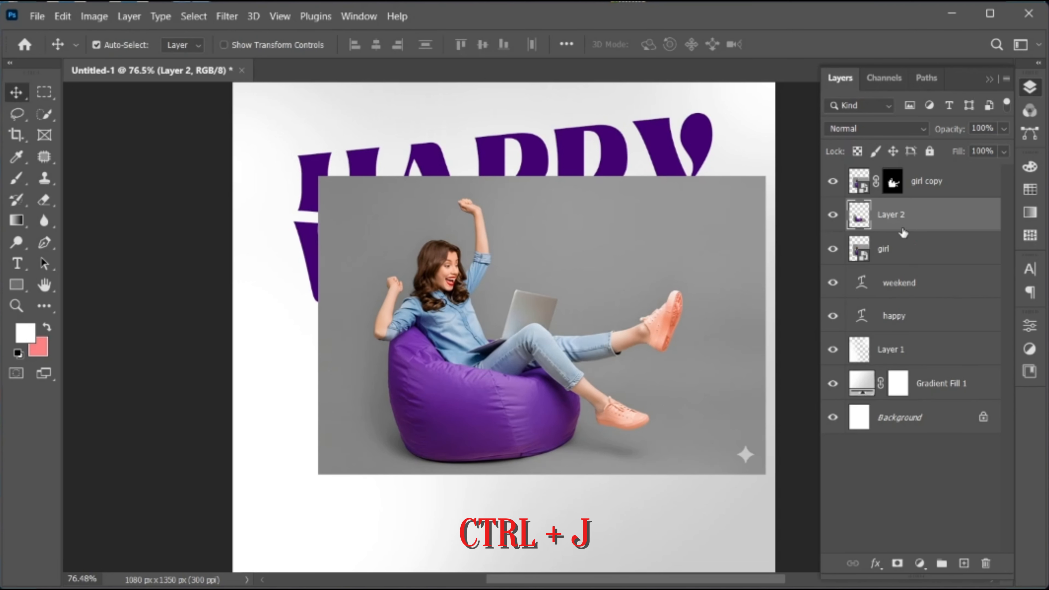
pyautogui.click(904, 249)
pyautogui.press('Delete')
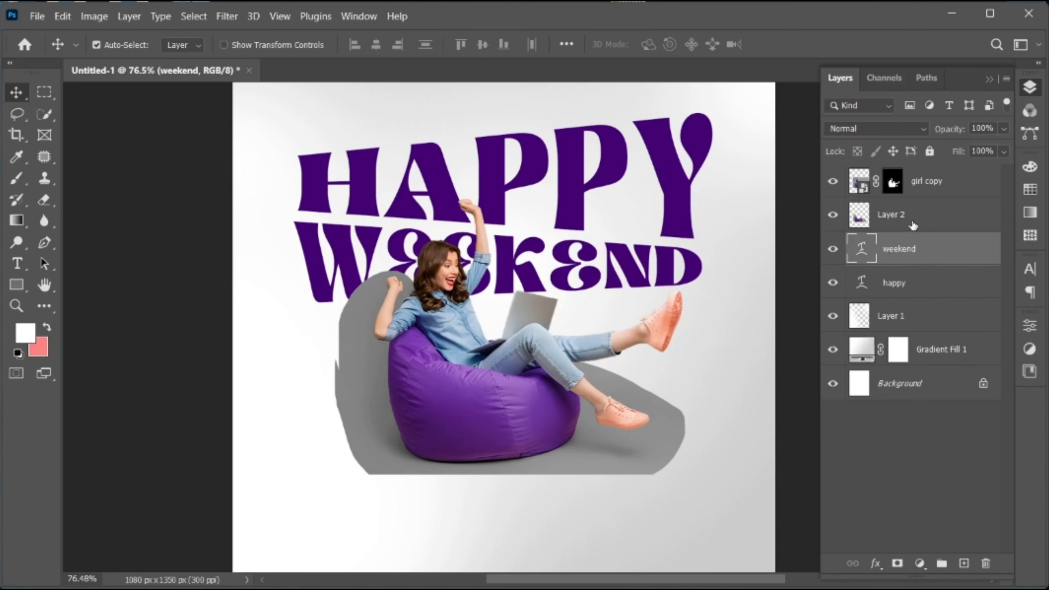
# Set the blend mode of the copied beanbag shadow layer to Hard Light
pyautogui.click(916, 222)
pyautogui.click(852, 126)
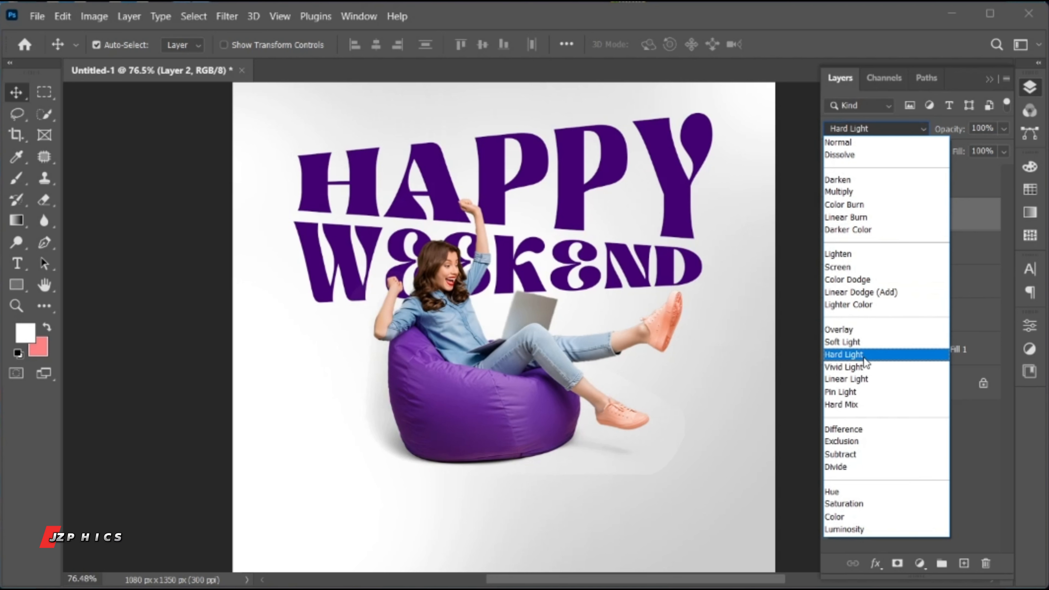
pyautogui.click(864, 358)
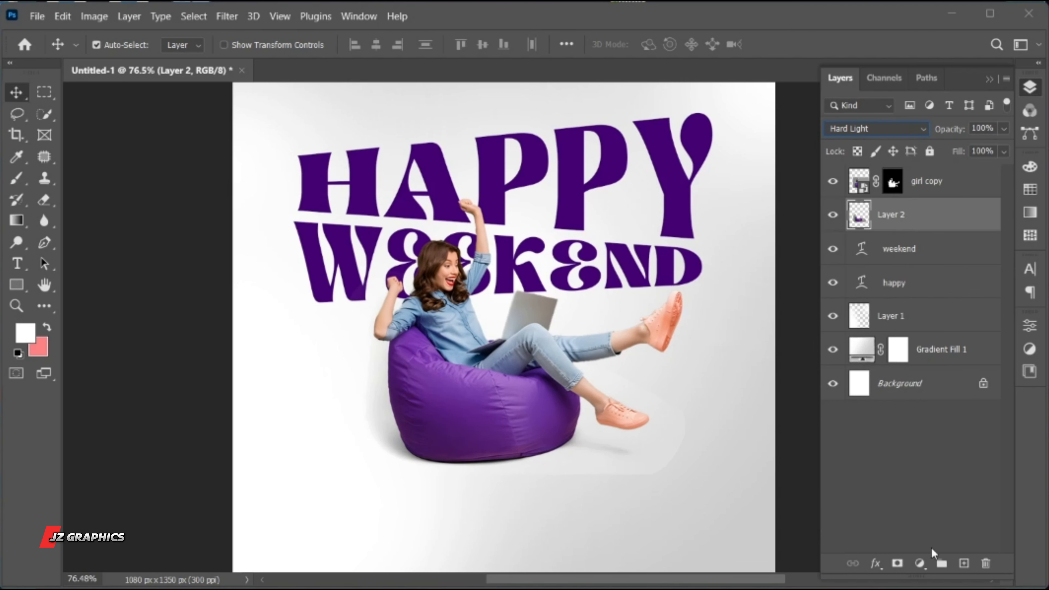
# Mask the shadow layer and paint black with a soft 150 px brush over the hard patch edge beside the lower shoe
pyautogui.click(897, 563)
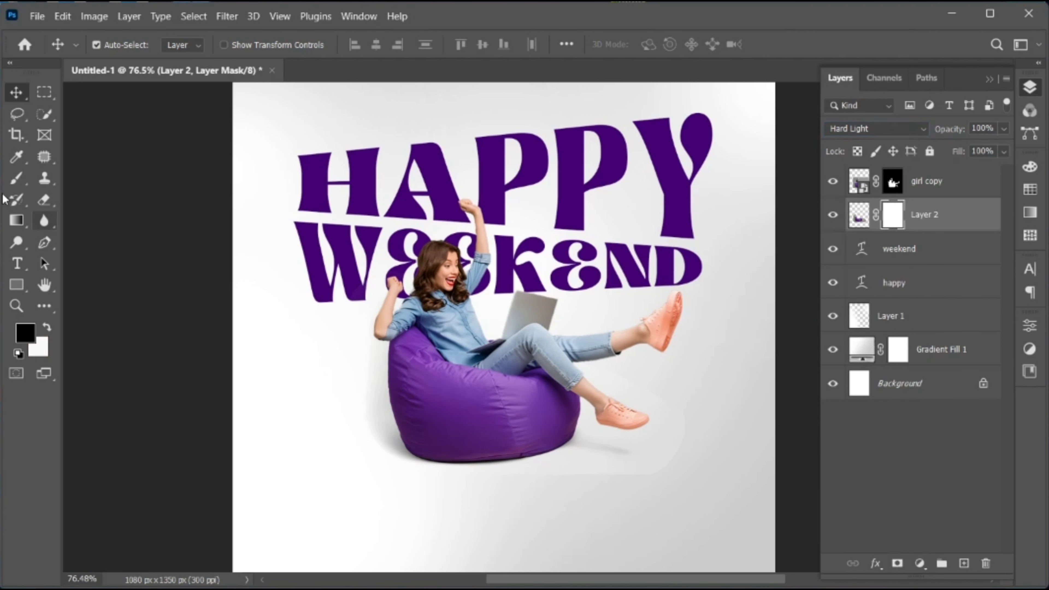
pyautogui.click(16, 179)
pyautogui.press('[')
pyautogui.press('[')
pyautogui.press('[')
pyautogui.press('[')
pyautogui.press('[')
pyautogui.press('[')
pyautogui.press('[')
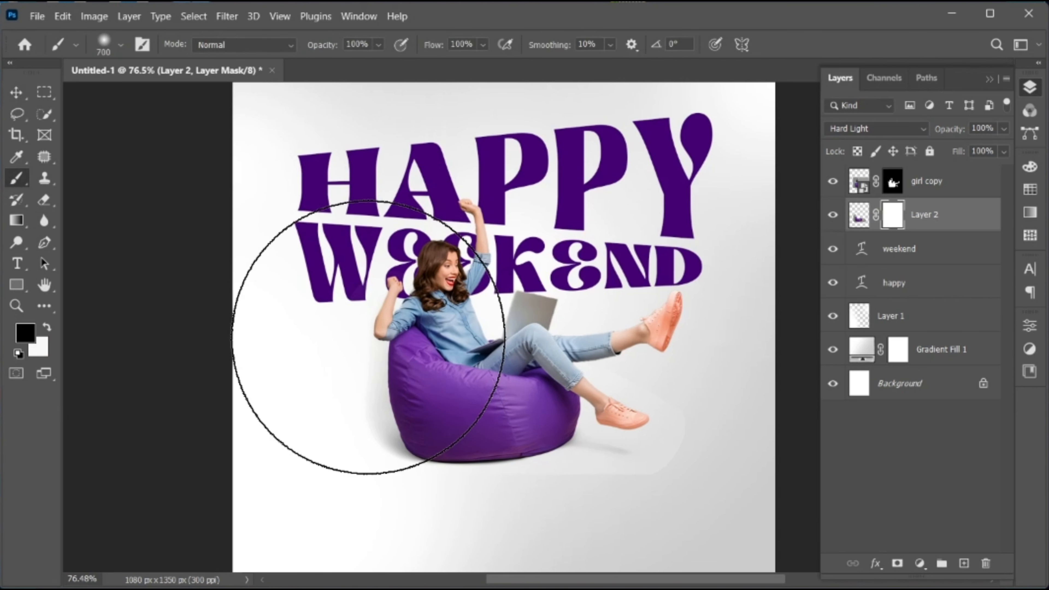
pyautogui.press('[')
pyautogui.press('[')
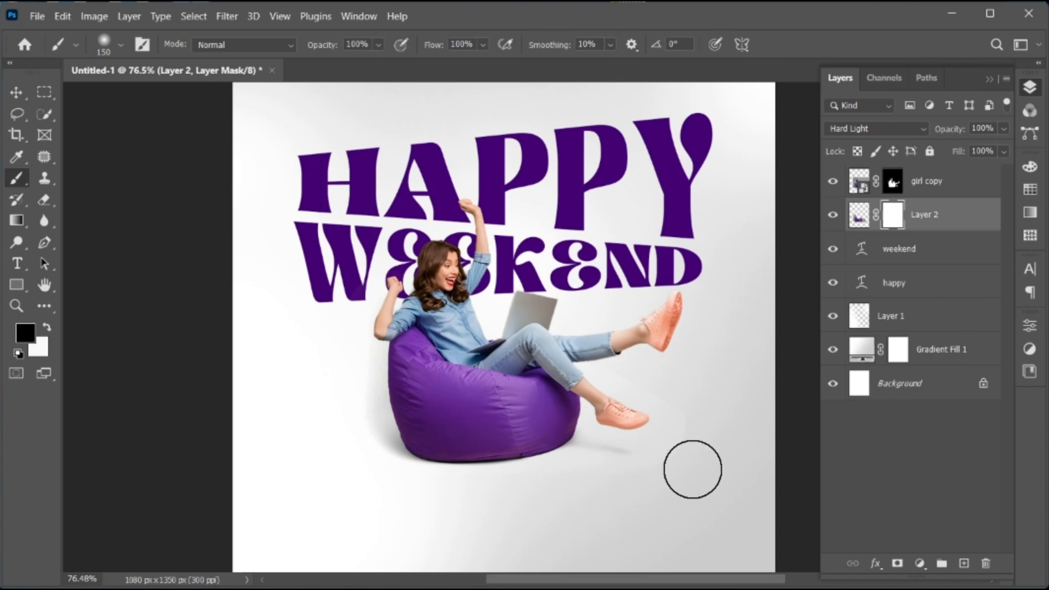
pyautogui.moveTo(635, 368)
pyautogui.mouseDown()
pyautogui.moveTo(698, 400)
pyautogui.moveTo(700, 452)
pyautogui.mouseUp()
pyautogui.press('v')
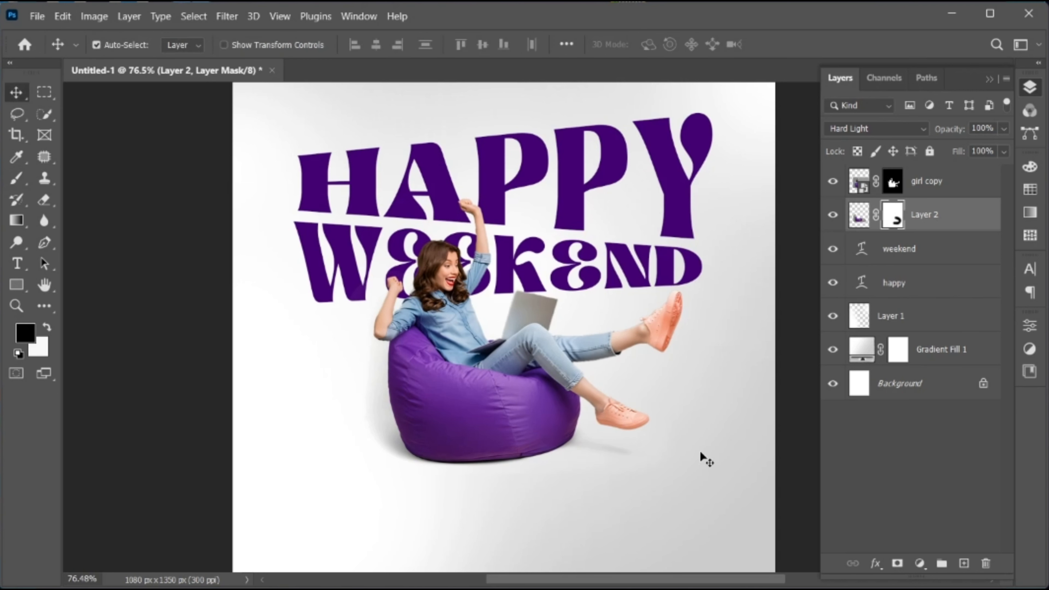
pyautogui.hotkey('ctrl', '0')
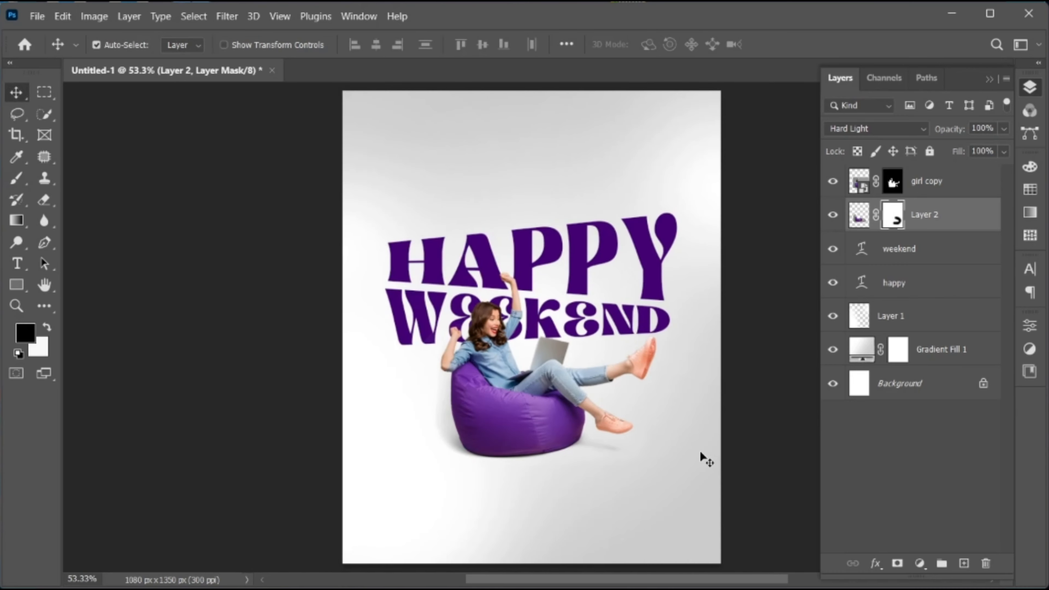
# Add the two-line text "Give yourself the comfort you deserve." below the beanbag, above the girl copy layer
pyautogui.click(945, 191)
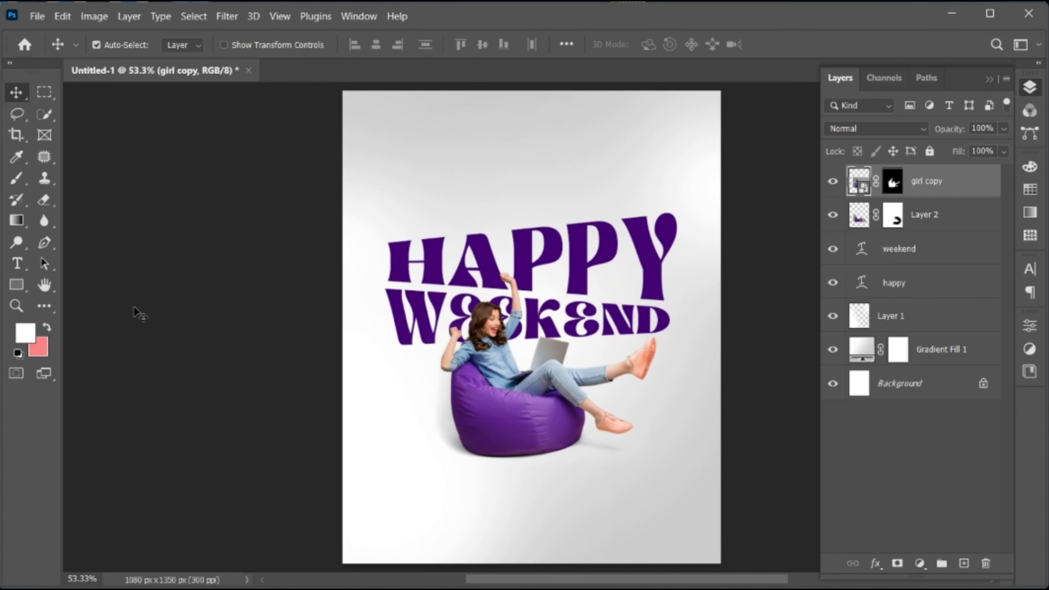
pyautogui.press('t')
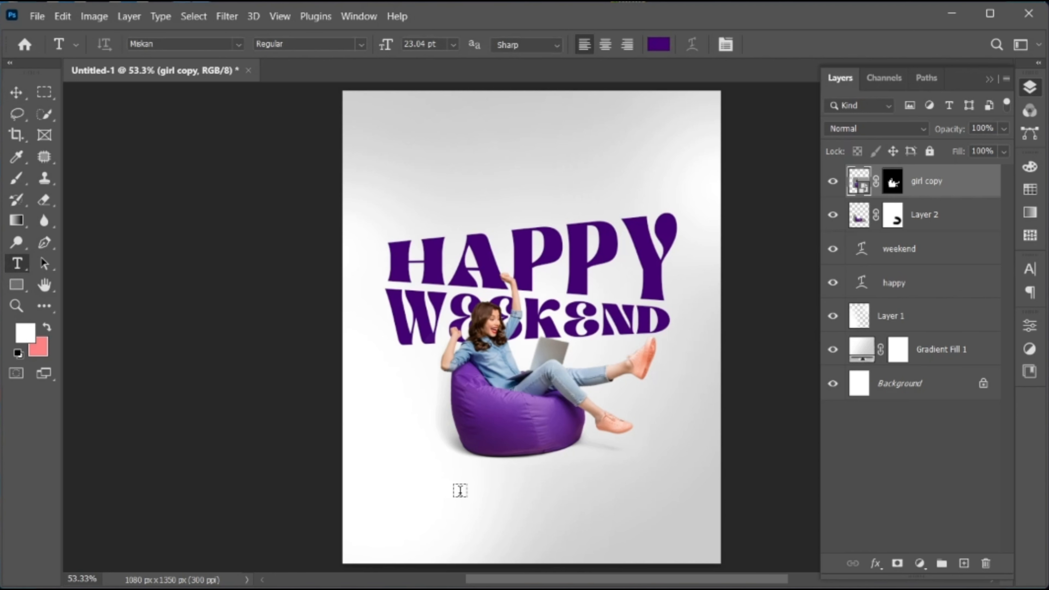
pyautogui.click(460, 490)
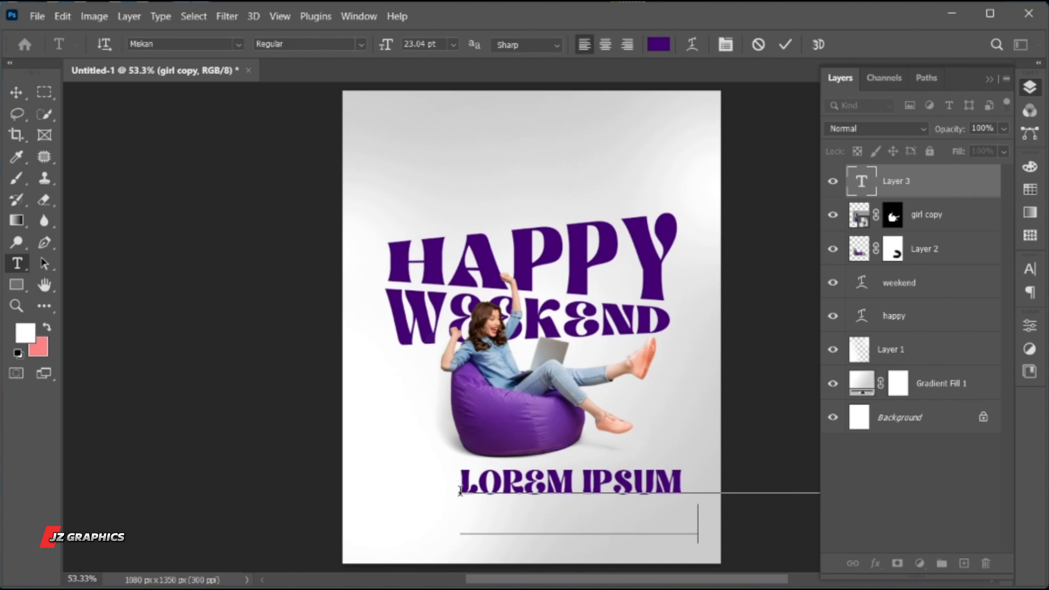
pyautogui.write('GIVE YOURSELF YOU DESERVE.')
# Format the whole tagline in Poppins Bold, centre-aligned, with tracking 20
pyautogui.hotkey('ctrl', 'a')
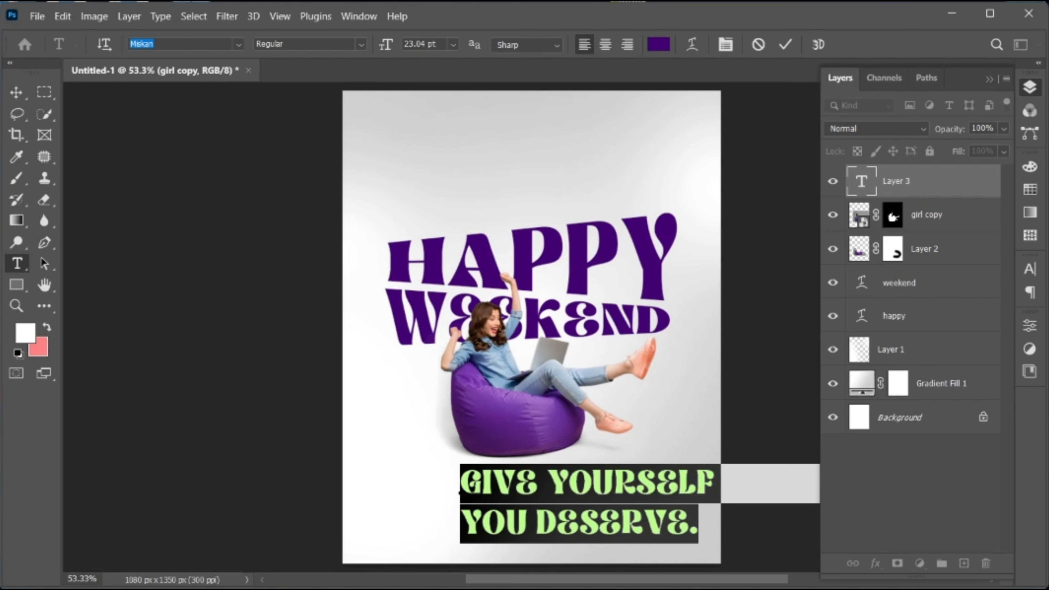
pyautogui.write('poppins')
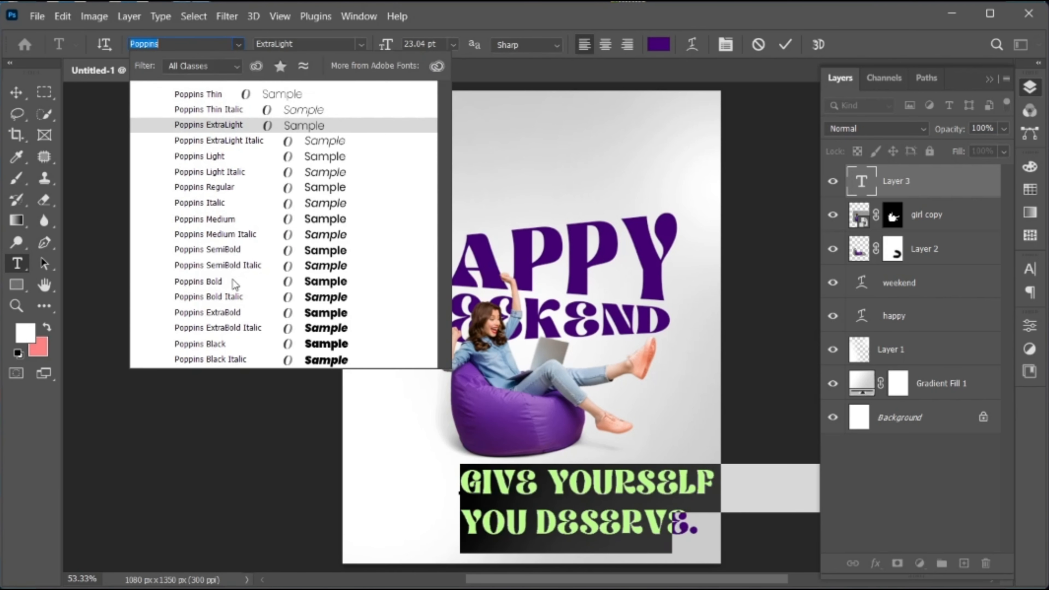
pyautogui.click(234, 285)
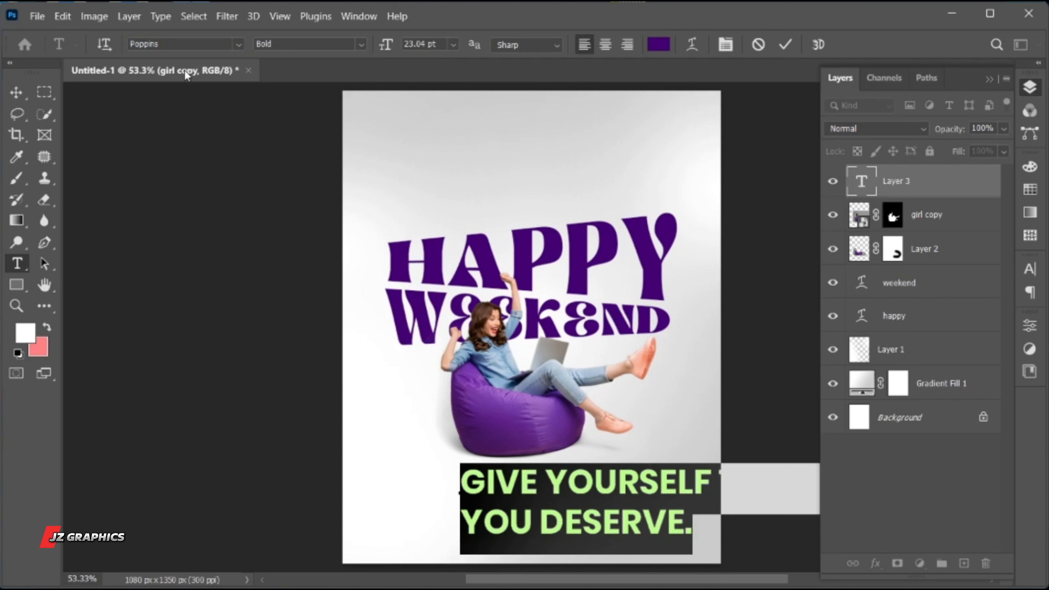
pyautogui.click(605, 45)
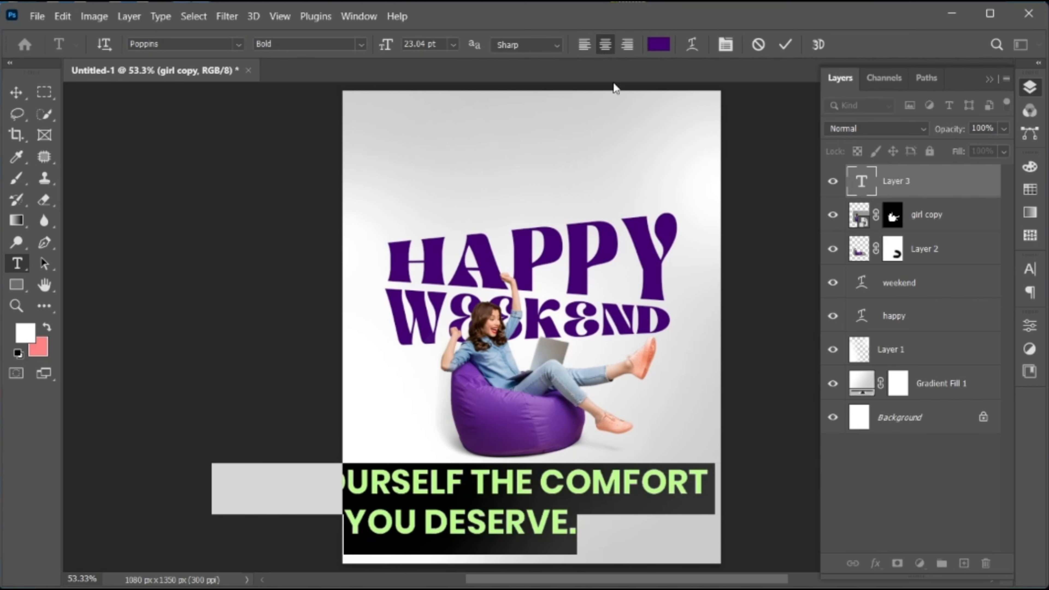
pyautogui.click(1032, 269)
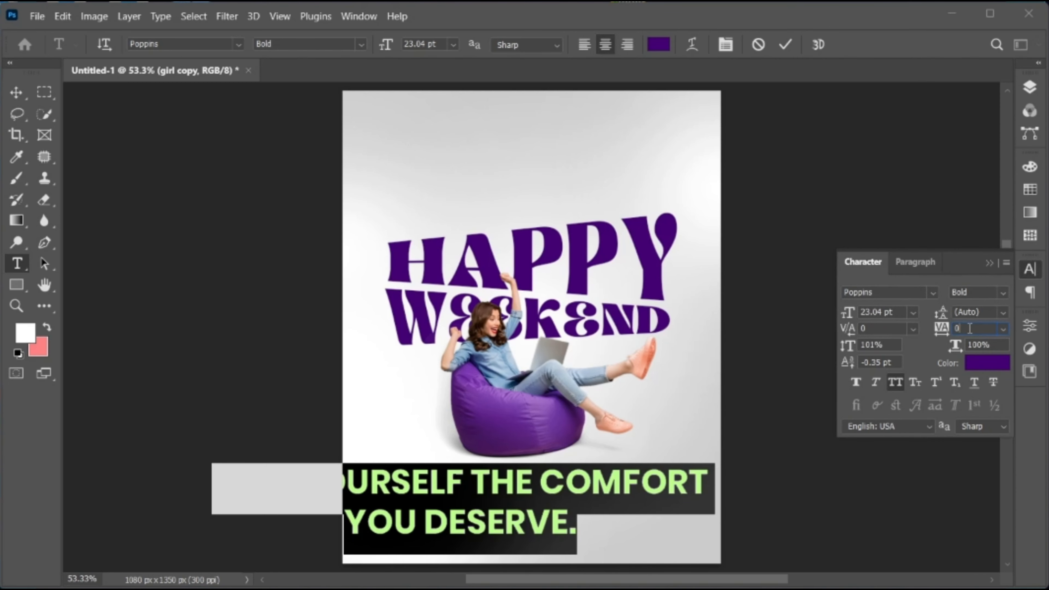
pyautogui.write('20')
pyautogui.press('Return')
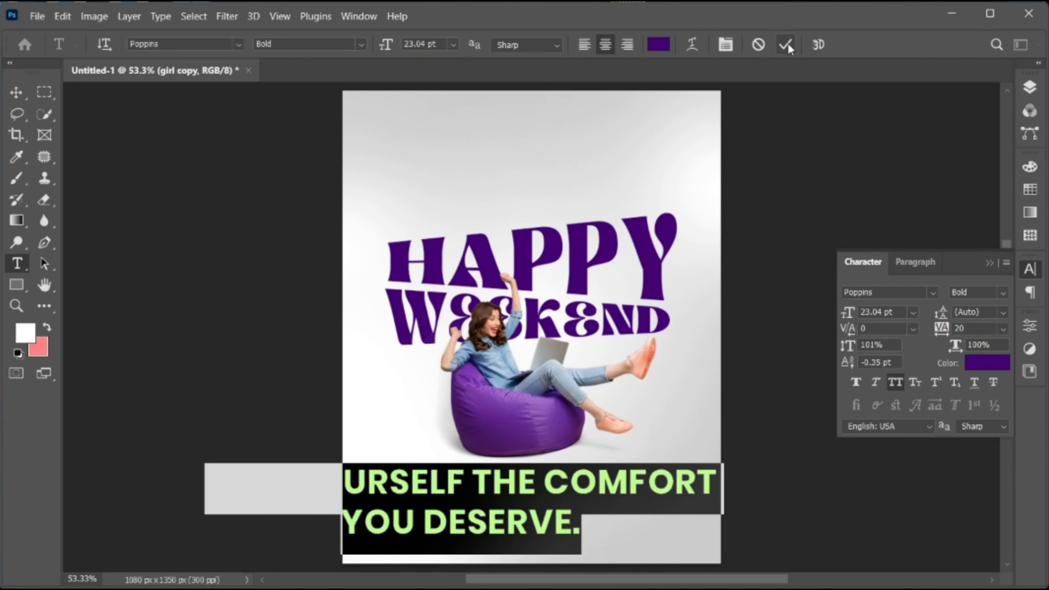
pyautogui.click(787, 44)
# Scale the tagline to 37.56% and position it centred just below the beanbag
pyautogui.press('v')
pyautogui.hotkey('ctrl', 't')
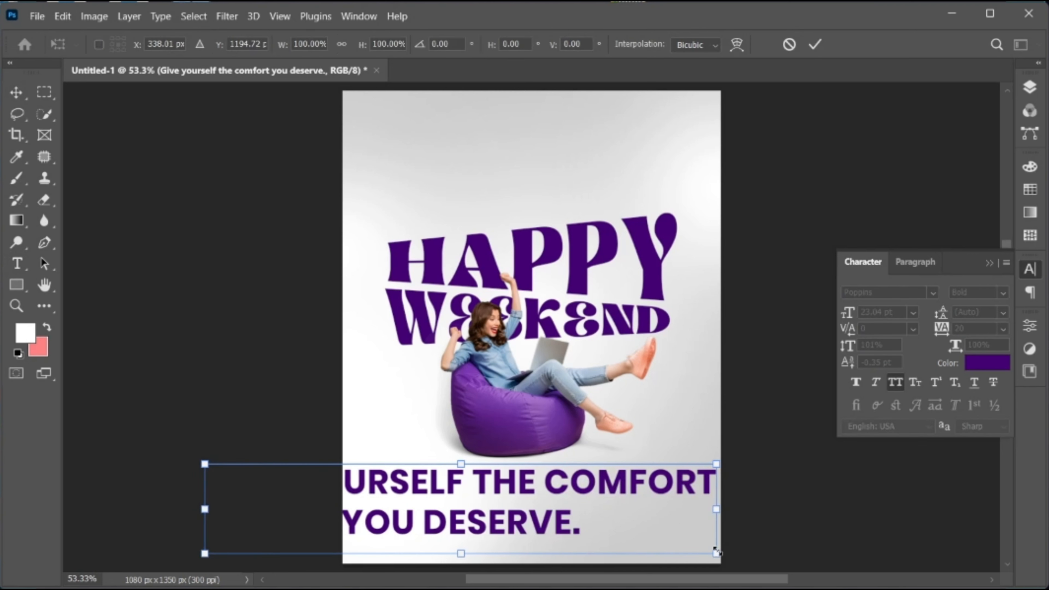
pyautogui.moveTo(716, 553); pyautogui.dragTo(556, 526)
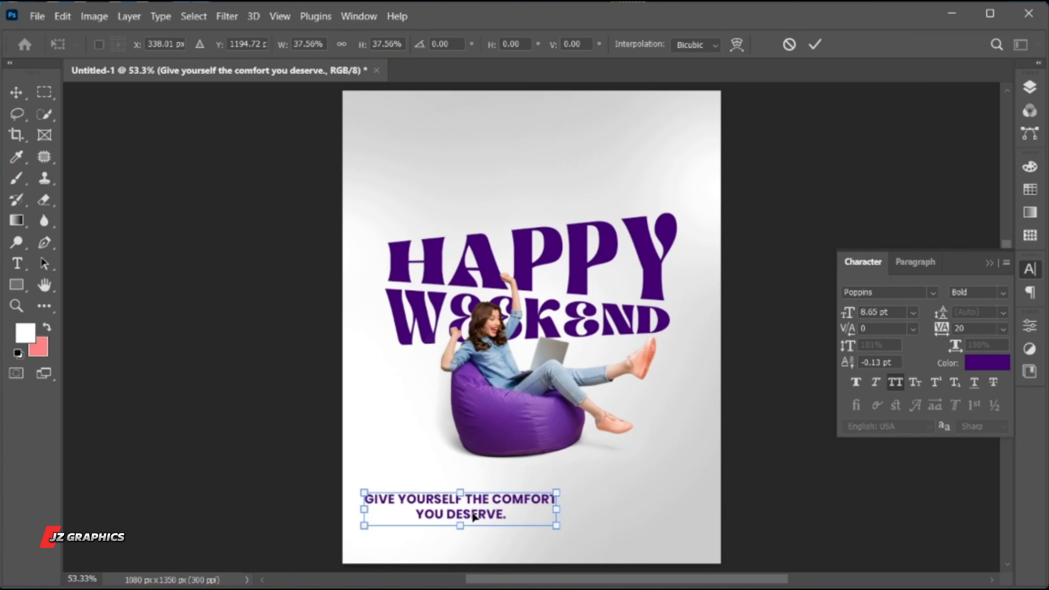
pyautogui.moveTo(474, 517); pyautogui.dragTo(516, 467)
pyautogui.press('Return')
# Set the tagline's second line, "YOU DESERVE.", to the ExtraBold font style
pyautogui.click(494, 466)
pyautogui.doubleClick(482, 455)
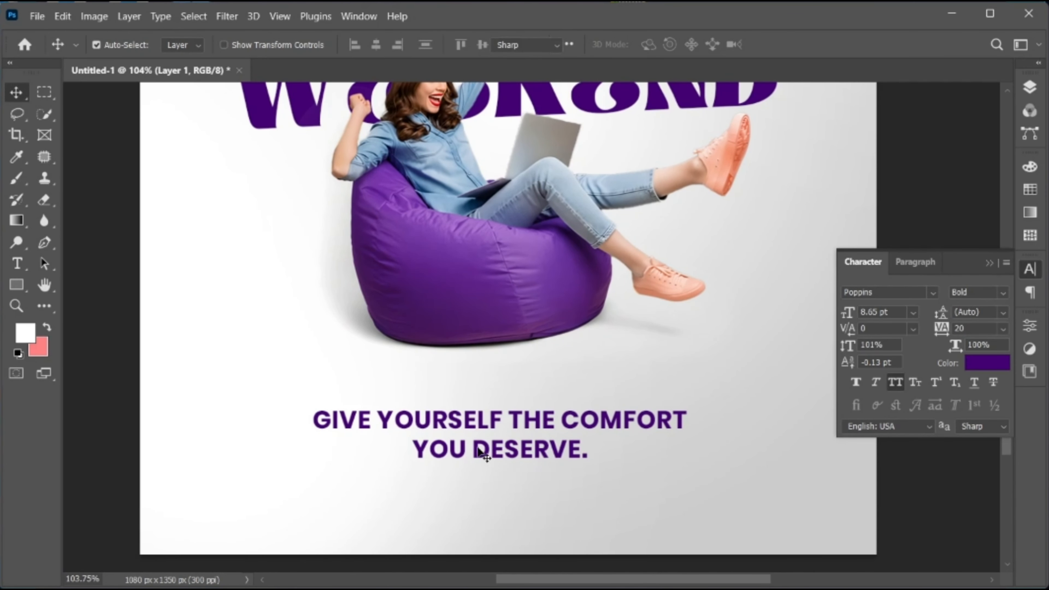
pyautogui.moveTo(414, 451); pyautogui.dragTo(621, 454)
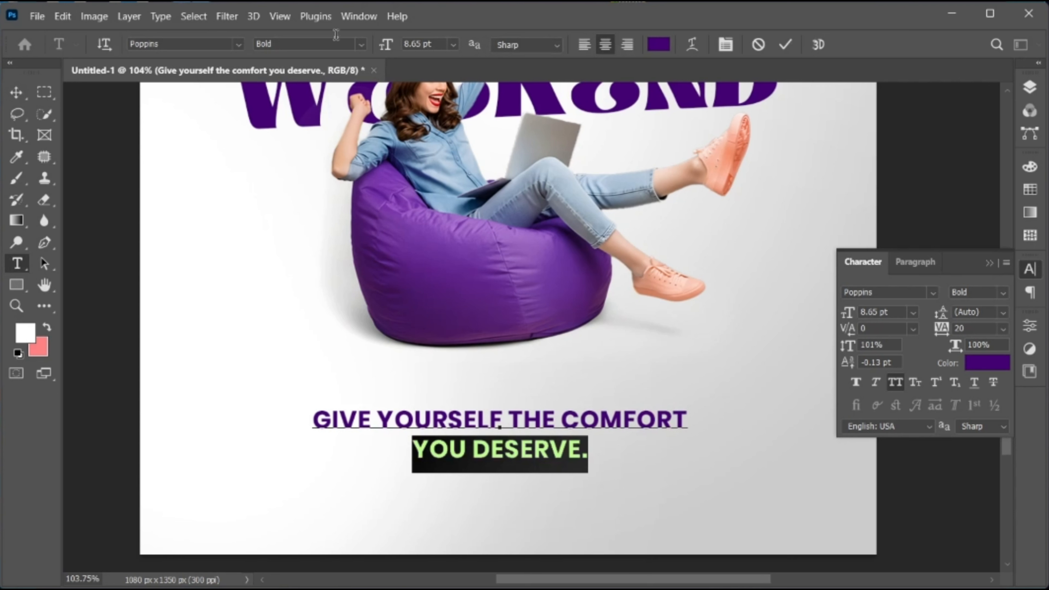
pyautogui.click(362, 44)
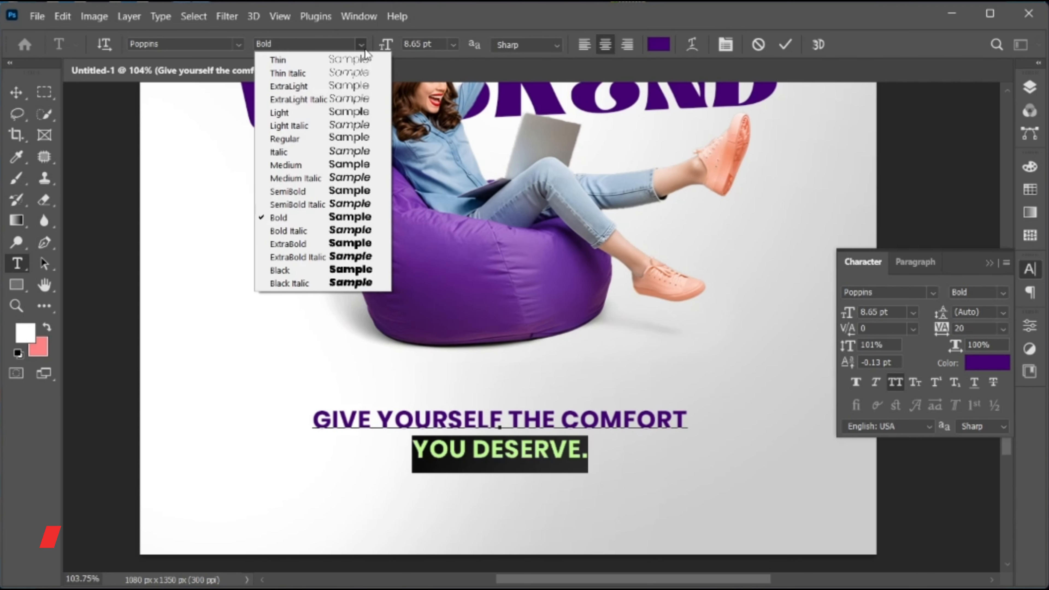
pyautogui.click(353, 246)
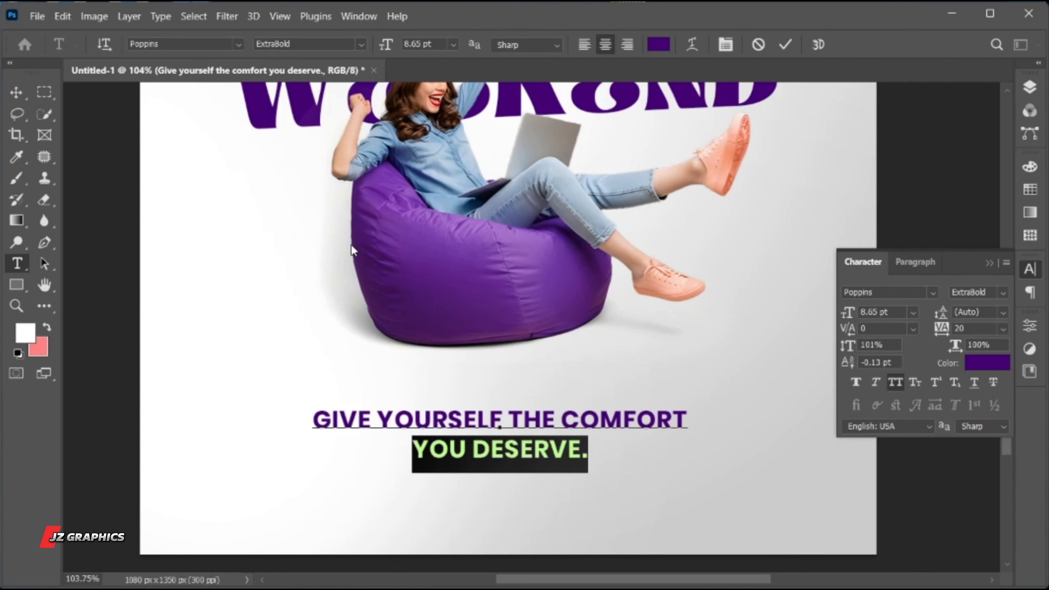
pyautogui.click(781, 48)
pyautogui.press('v')
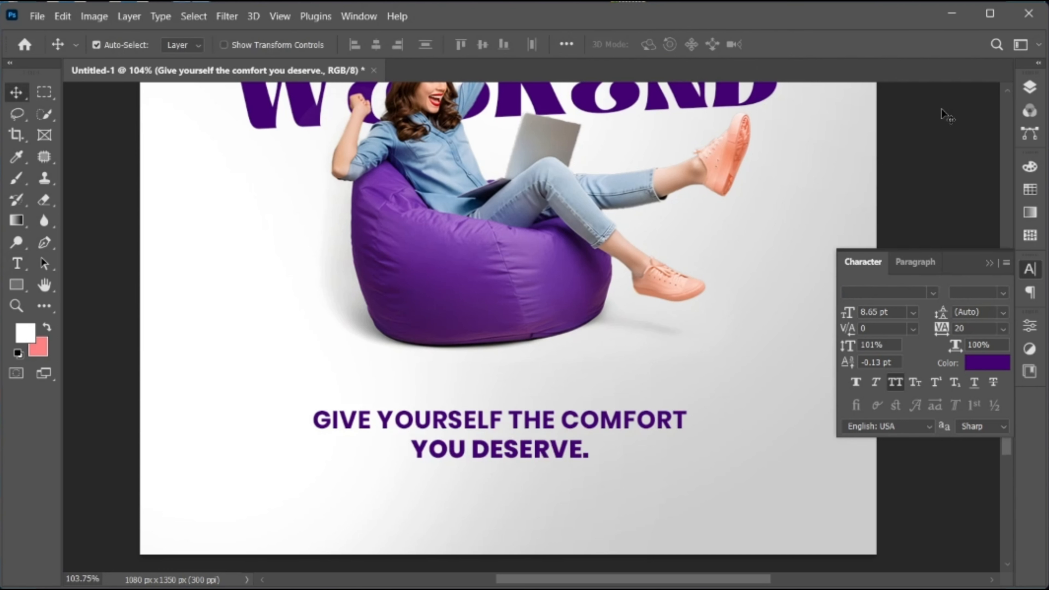
# Create a new empty layer above the tagline and clip it to the tagline text
pyautogui.click(1029, 86)
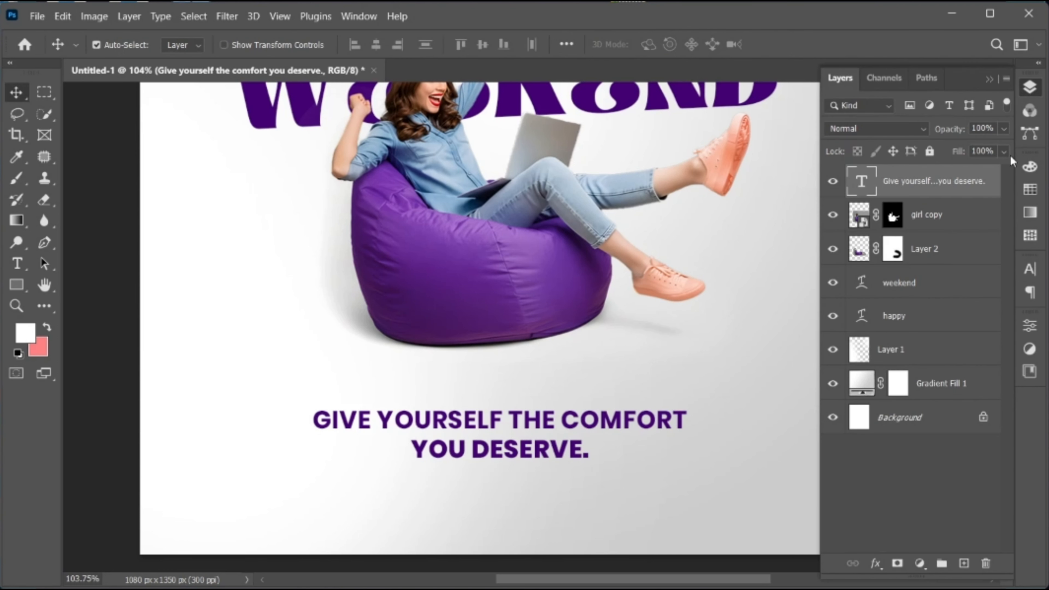
pyautogui.click(964, 563)
pyautogui.rightClick(878, 190)
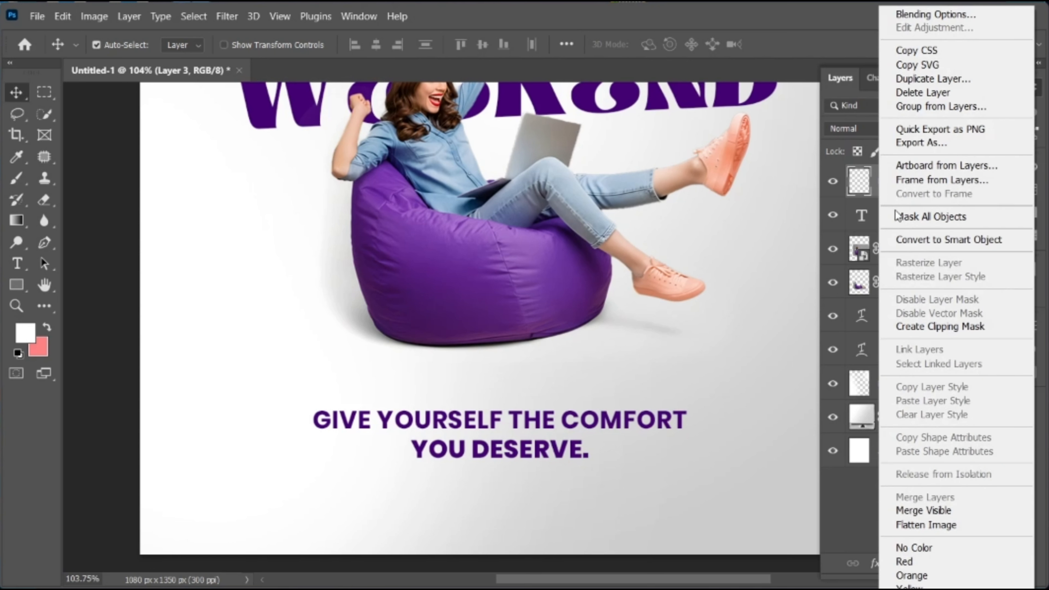
pyautogui.click(932, 325)
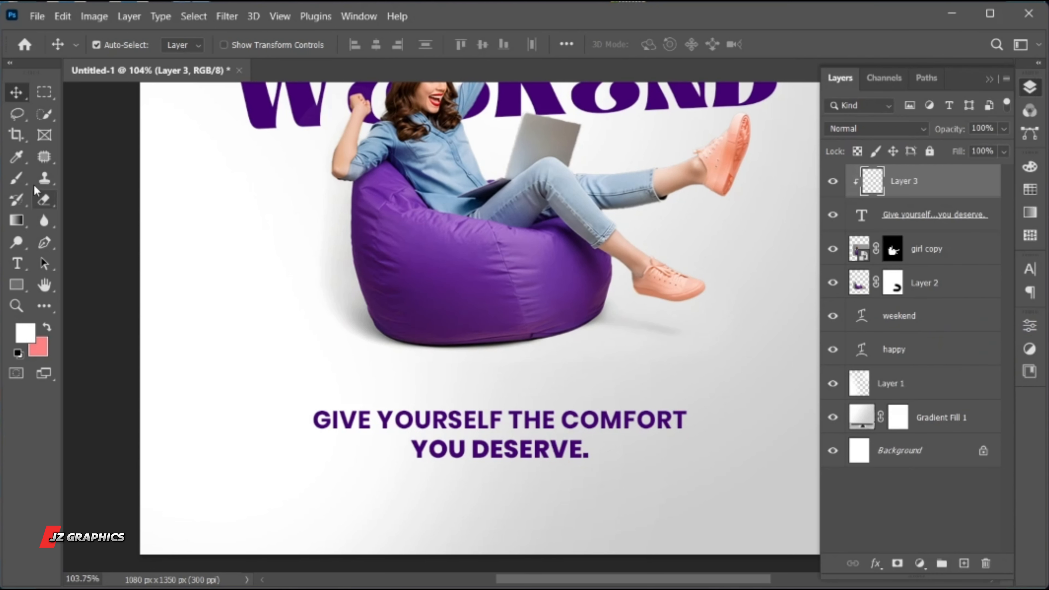
# Sample the tagline's dark purple as the foreground colour and change it to a brighter violet
pyautogui.click(16, 179)
pyautogui.press('i')
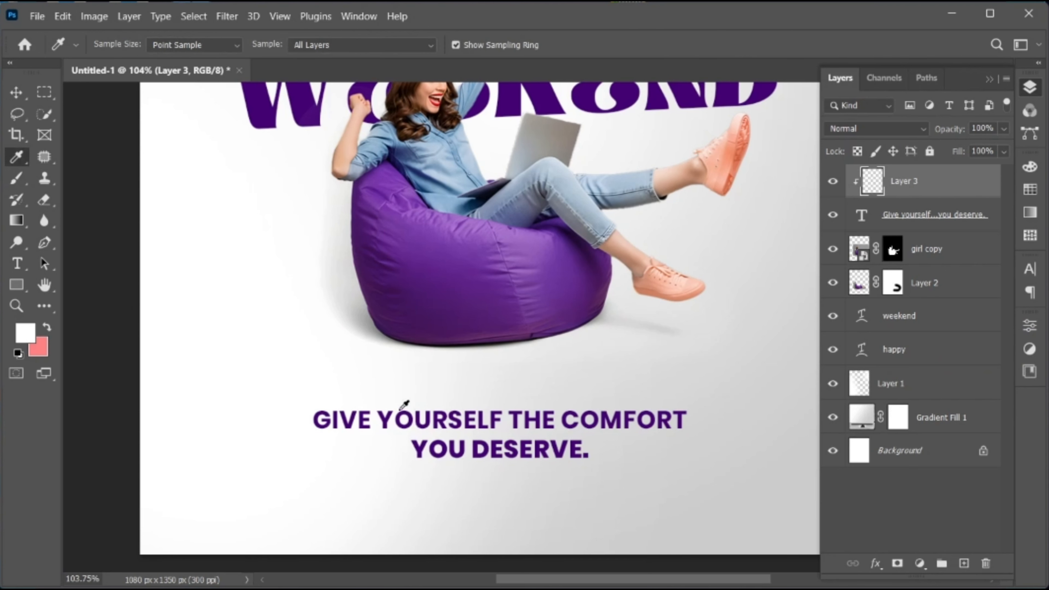
pyautogui.click(387, 411)
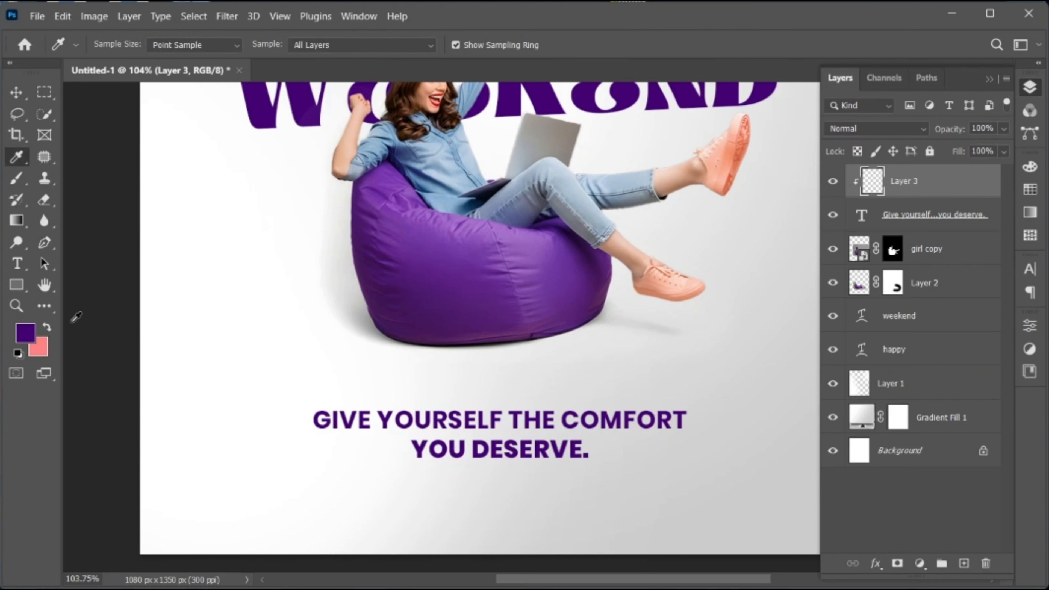
pyautogui.click(26, 332)
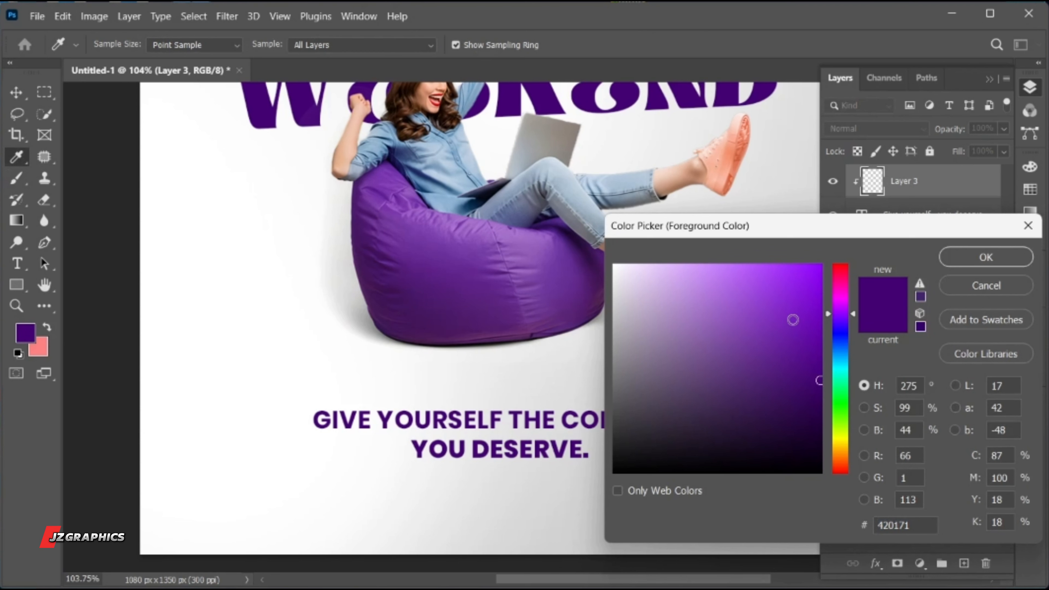
pyautogui.click(806, 309)
pyautogui.click(985, 257)
# Paint a brighter violet stroke with a 250 px soft brush diagonally across the tagline on the clipped layer
pyautogui.press('b')
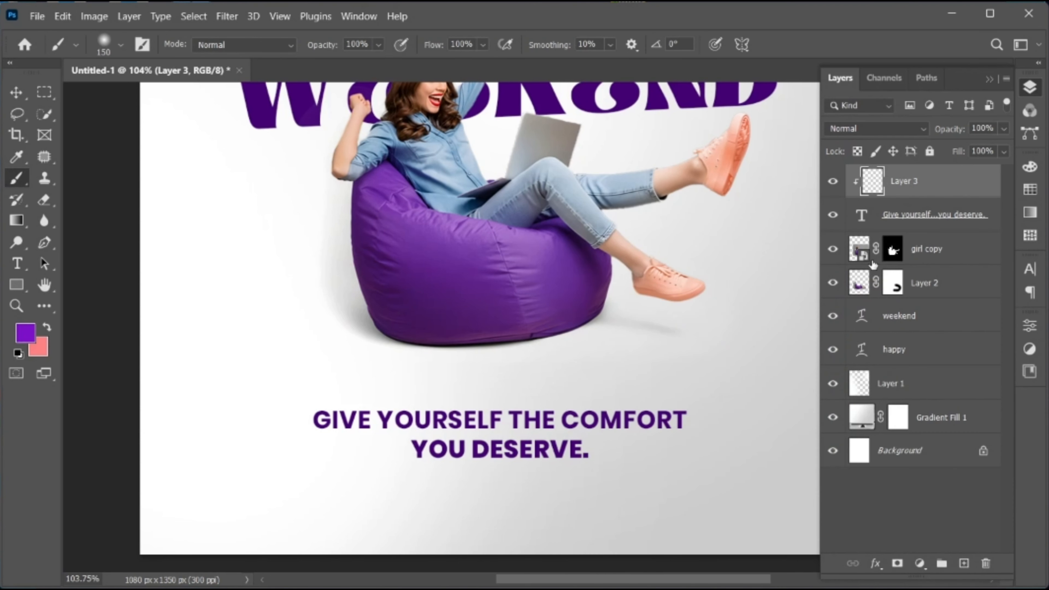
pyautogui.press(']')
pyautogui.press(']')
pyautogui.press(']')
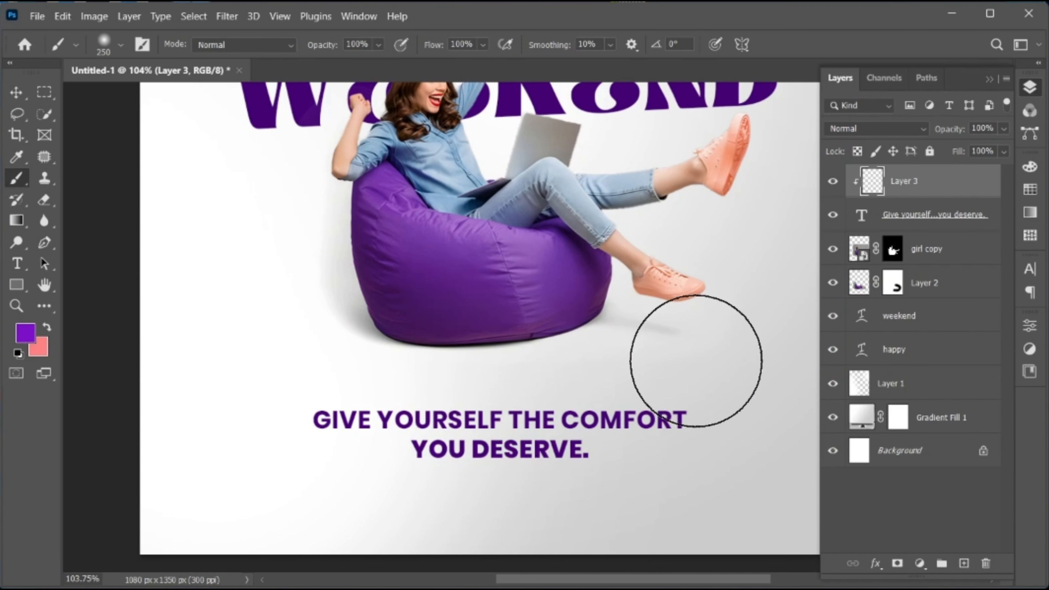
pyautogui.moveTo(696, 375); pyautogui.dragTo(227, 452)
pyautogui.press('v')
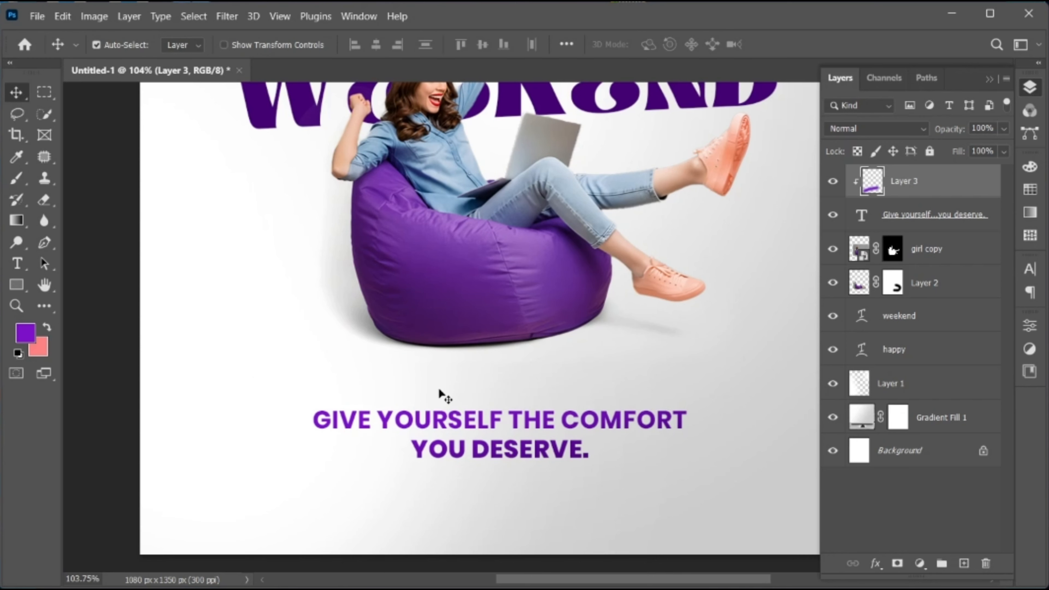
# Add a new text line reading "Relax - Refresh - Recharge" above the HAPPY WEEKEND lettering
pyautogui.hotkey('ctrl', '0')
pyautogui.click(17, 264)
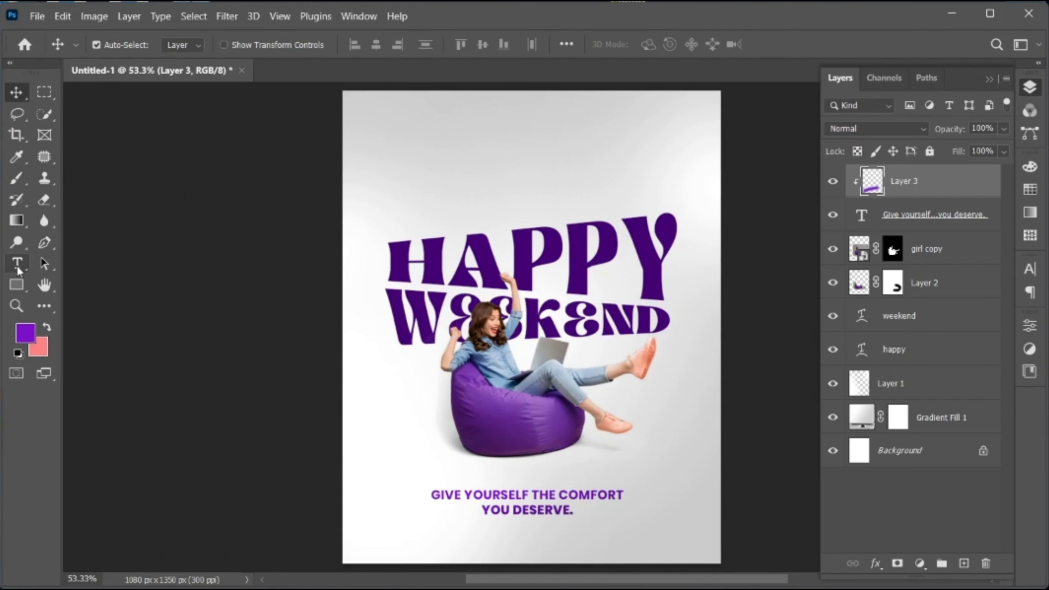
pyautogui.click(429, 161)
pyautogui.hotkey('ctrl', 'v')
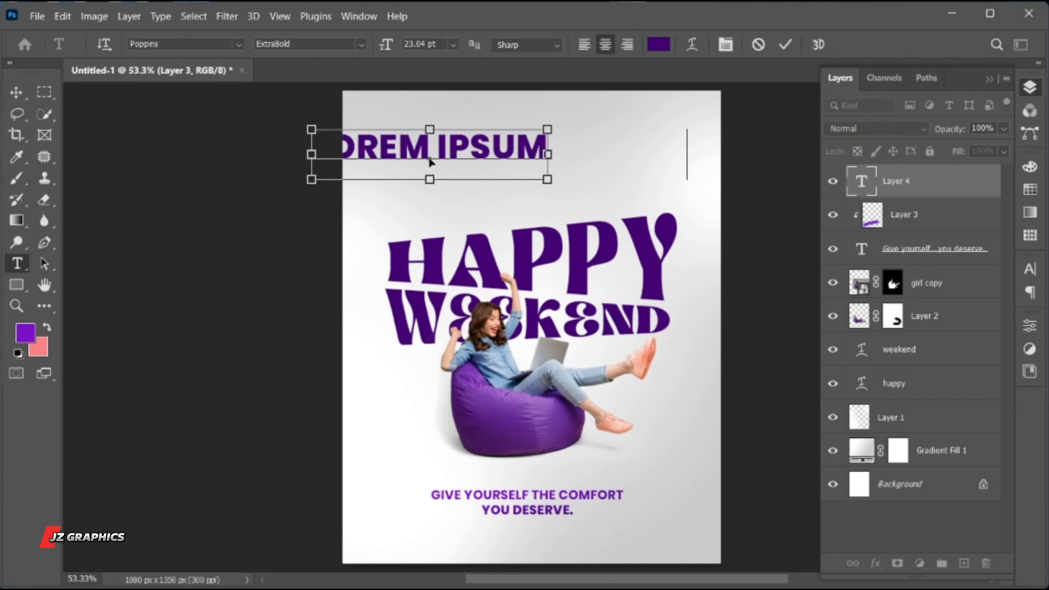
# Set the whole "Relax - Refresh - Recharge" line to Poppins SemiBold with tracking 100
pyautogui.hotkey('ctrl', 'a')
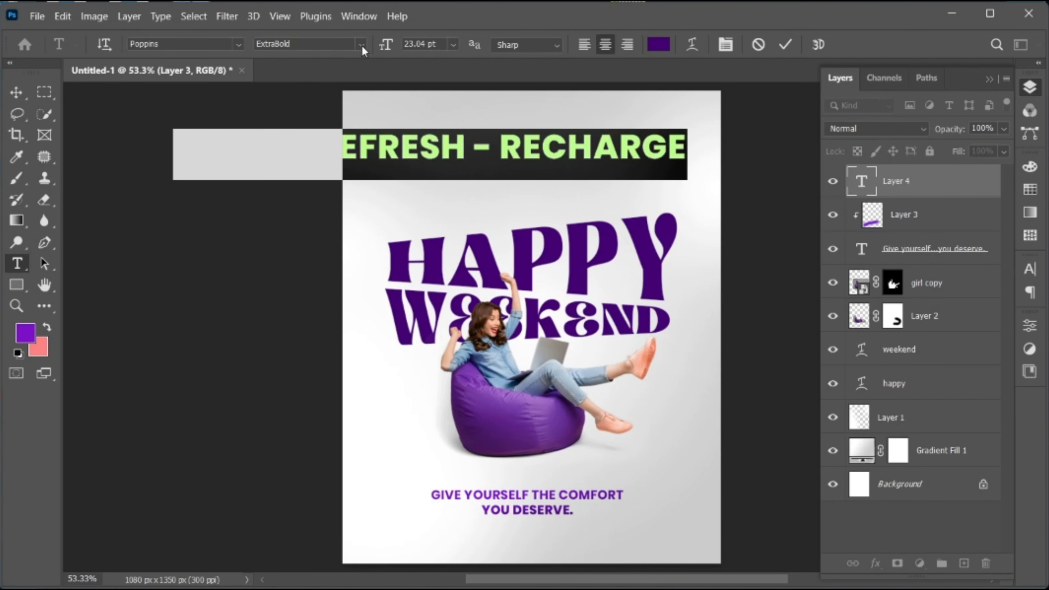
pyautogui.click(361, 44)
pyautogui.click(364, 196)
pyautogui.click(1029, 269)
pyautogui.click(986, 329)
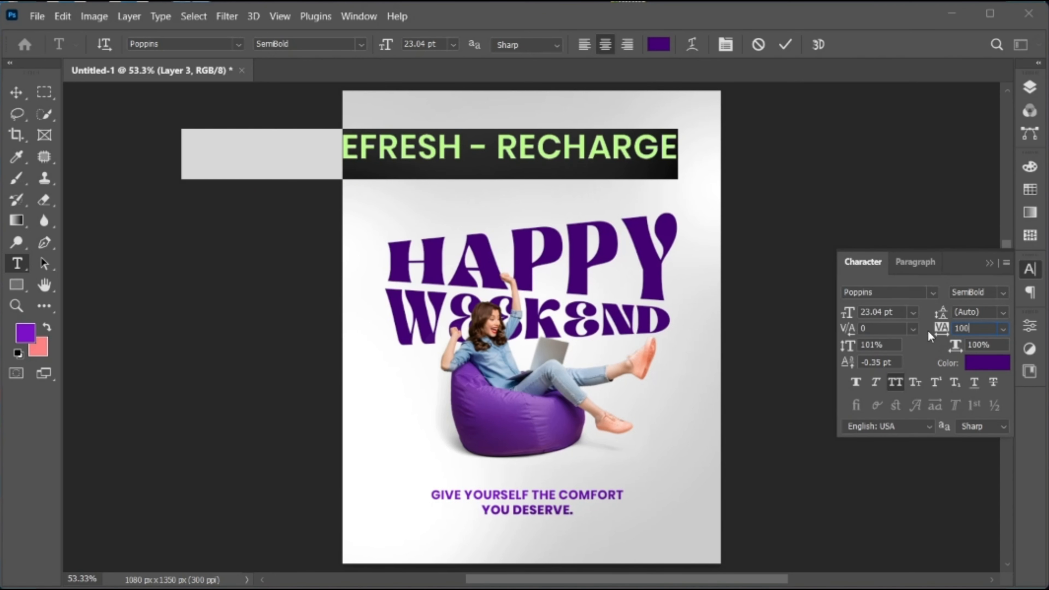
pyautogui.write('100')
pyautogui.press('Return')
# Colour the "Relax - Refresh - Recharge" line in the darker purple 330654 and commit the text
pyautogui.click(984, 363)
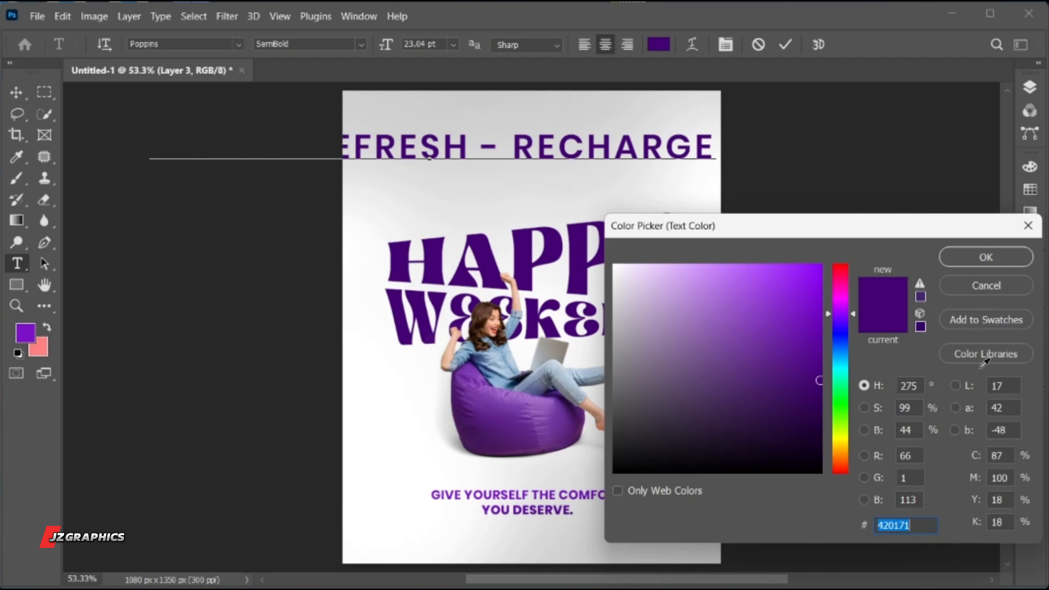
pyautogui.click(808, 405)
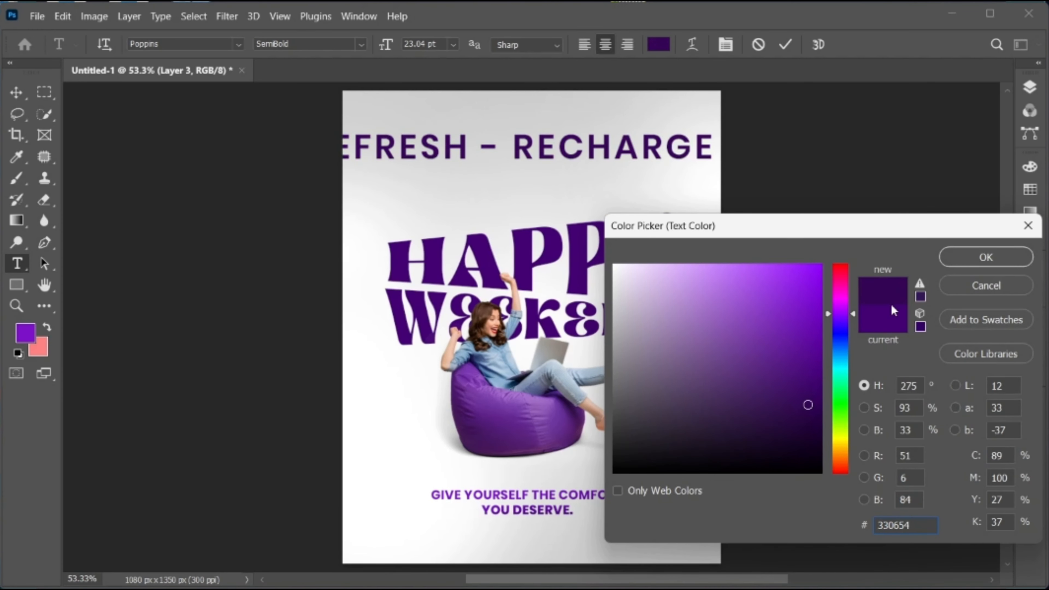
pyautogui.click(963, 260)
pyautogui.click(785, 44)
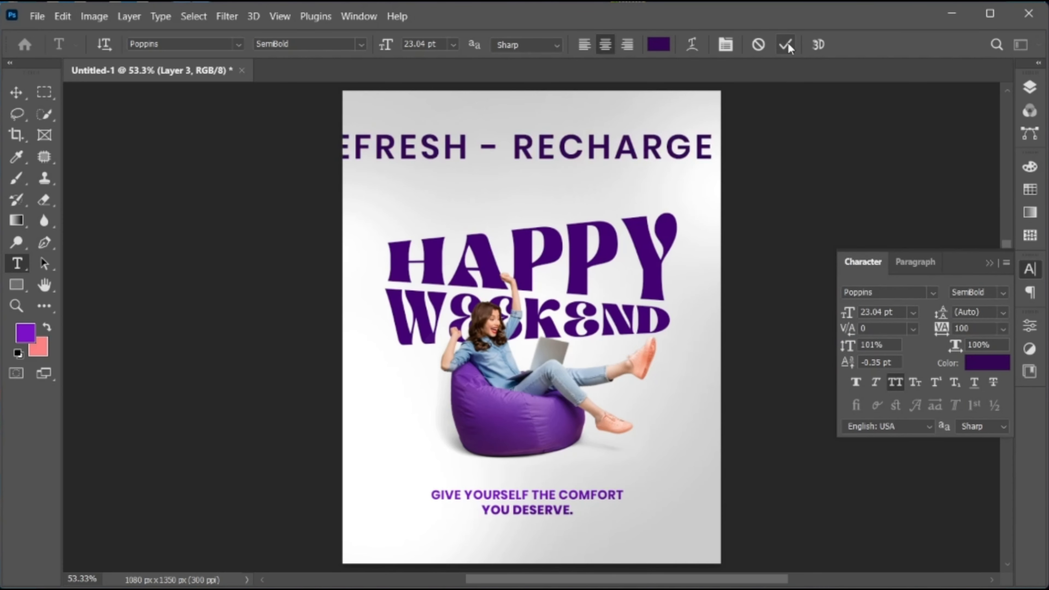
# Scale the "Relax - Refresh - Recharge" line down to 6.11 pt near the poster's top centre and duplicate it to the lower-left area
pyautogui.press('v')
pyautogui.hotkey('ctrl', 't')
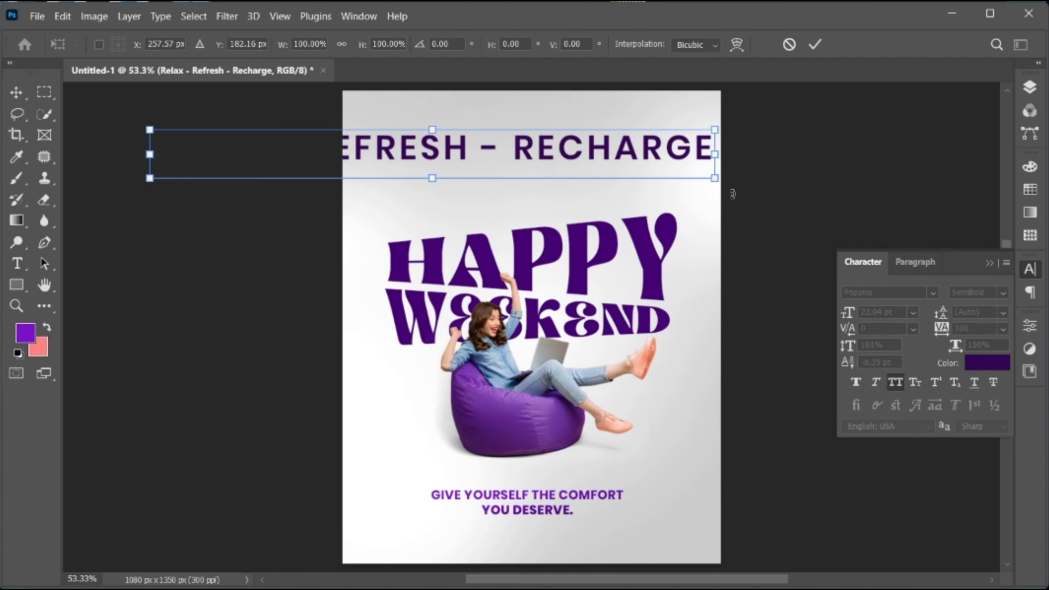
pyautogui.moveTo(711, 179); pyautogui.dragTo(443, 550)
pyautogui.press('Return')
# Replace the lower-left copy's text with a placeholder phone number and move it closer to the poster's corner
pyautogui.moveTo(440, 490); pyautogui.dragTo(437, 440)
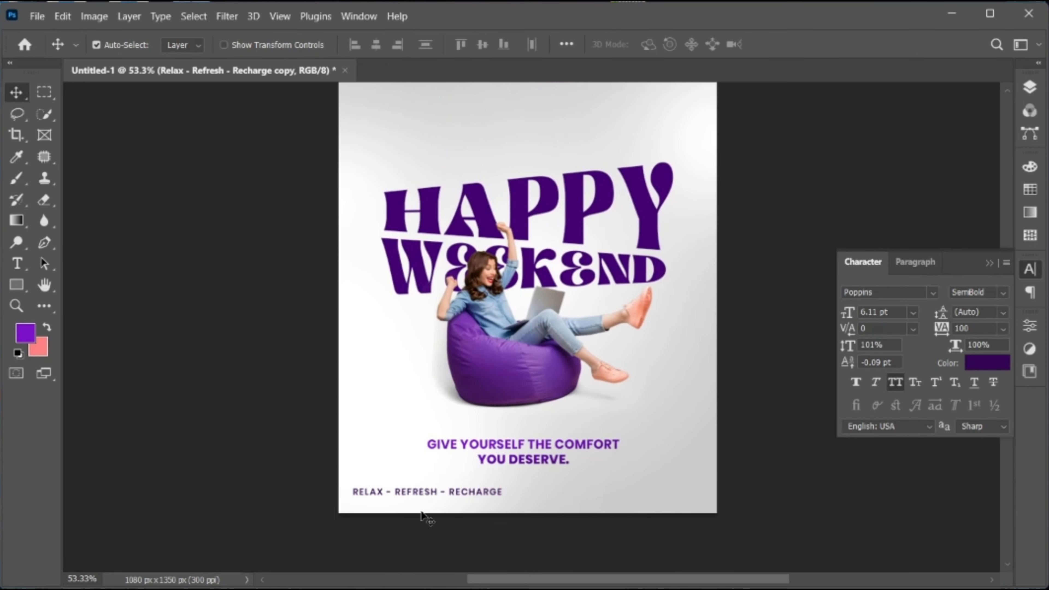
pyautogui.moveTo(403, 514); pyautogui.dragTo(488, 511)
pyautogui.doubleClick(415, 445)
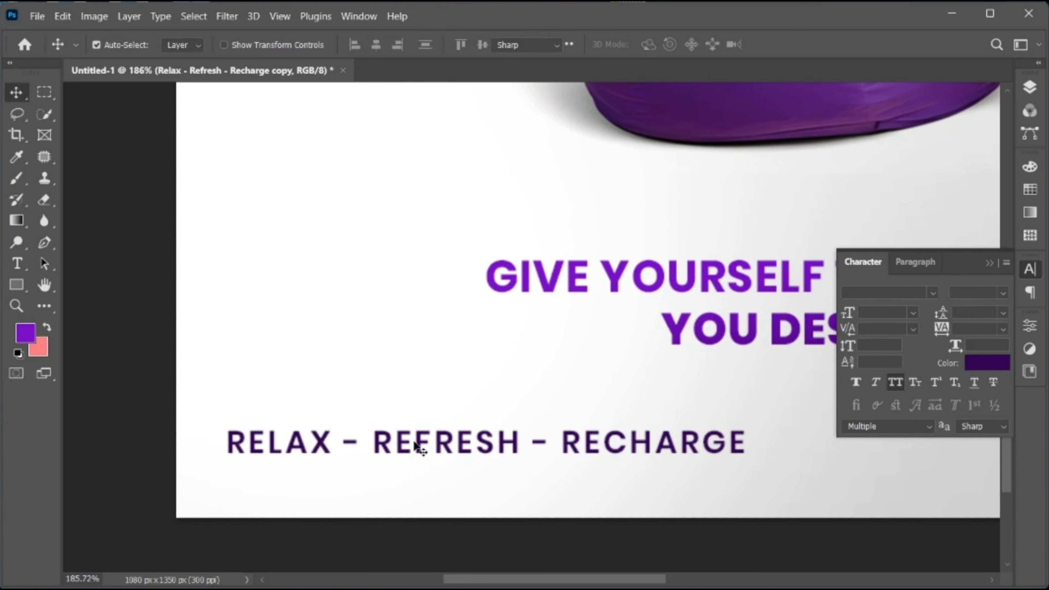
pyautogui.hotkey('ctrl', 'a')
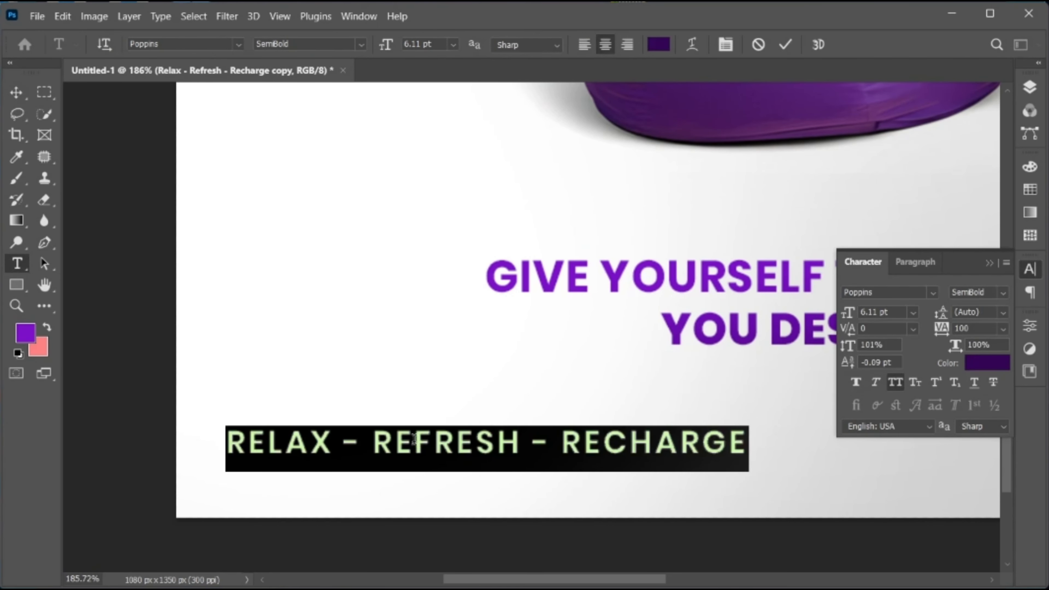
pyautogui.write('+123 456 7890')
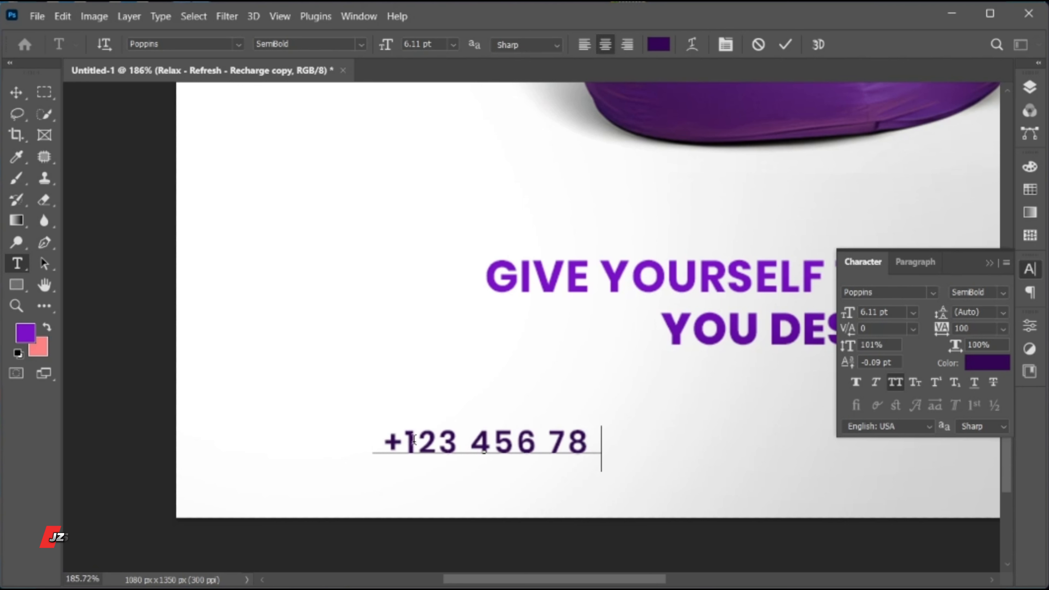
pyautogui.click(784, 42)
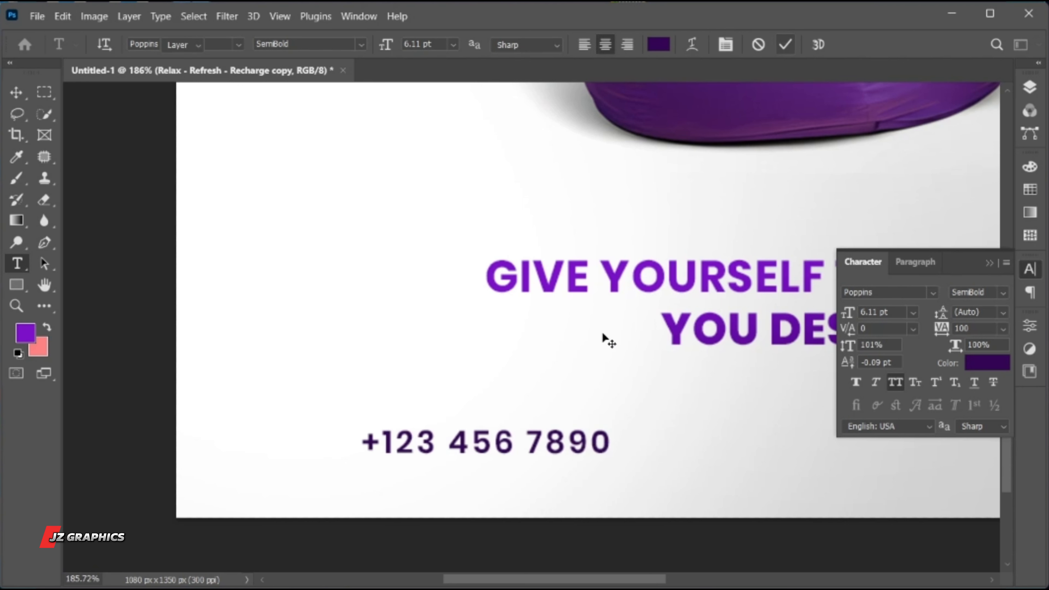
pyautogui.press('v')
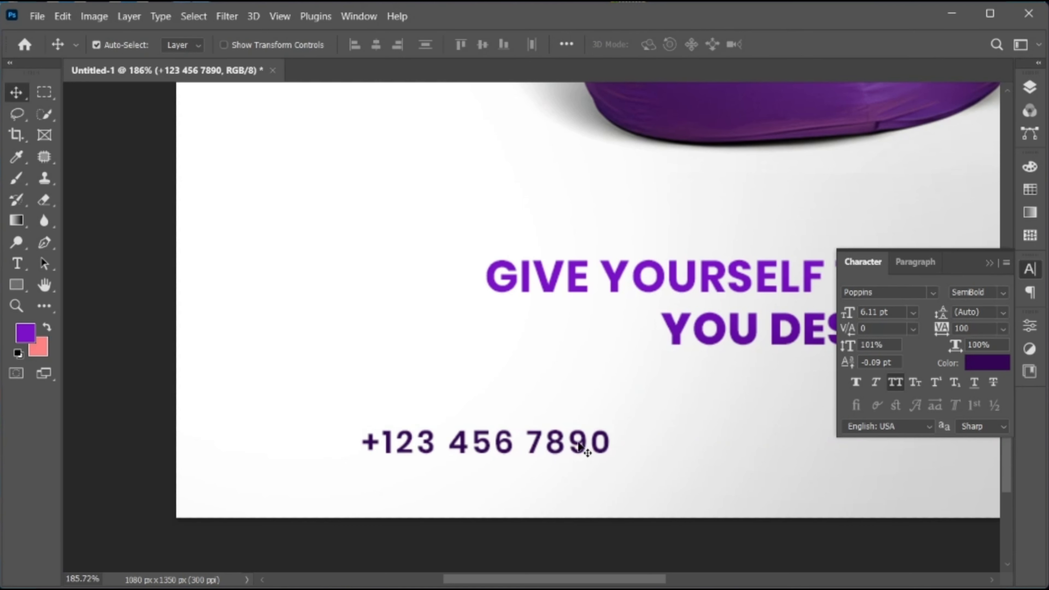
pyautogui.moveTo(585, 445); pyautogui.dragTo(439, 462)
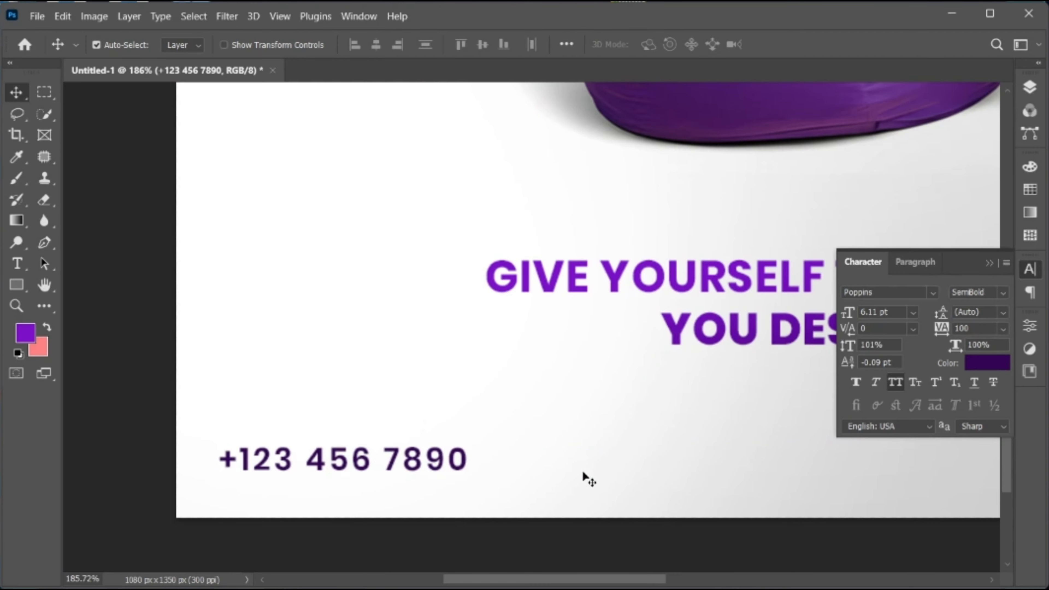
# Scale the phone number down to 5.43 pt and place a copy of it in the poster's lower-right corner
pyautogui.hotkey('ctrl', 'space')
pyautogui.moveTo(586, 475); pyautogui.dragTo(481, 493)
pyautogui.hotkey('ctrl', 'space')
pyautogui.moveTo(579, 445); pyautogui.dragTo(601, 442)
pyautogui.press('space')
pyautogui.moveTo(602, 445); pyautogui.dragTo(370, 460)
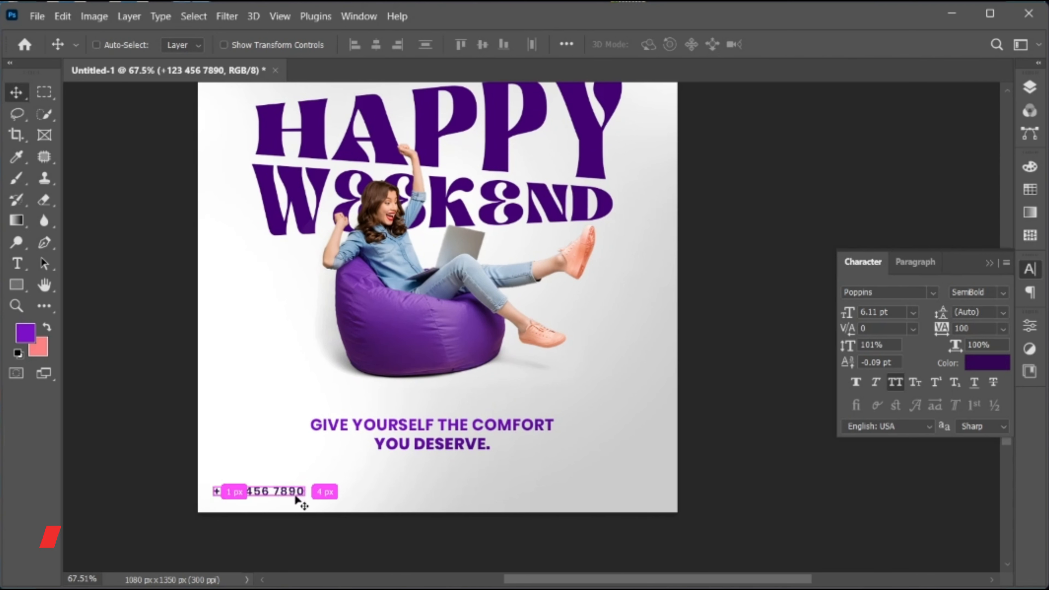
pyautogui.hotkey('ctrl', 't')
pyautogui.moveTo(308, 502); pyautogui.dragTo(609, 497)
pyautogui.press('Return')
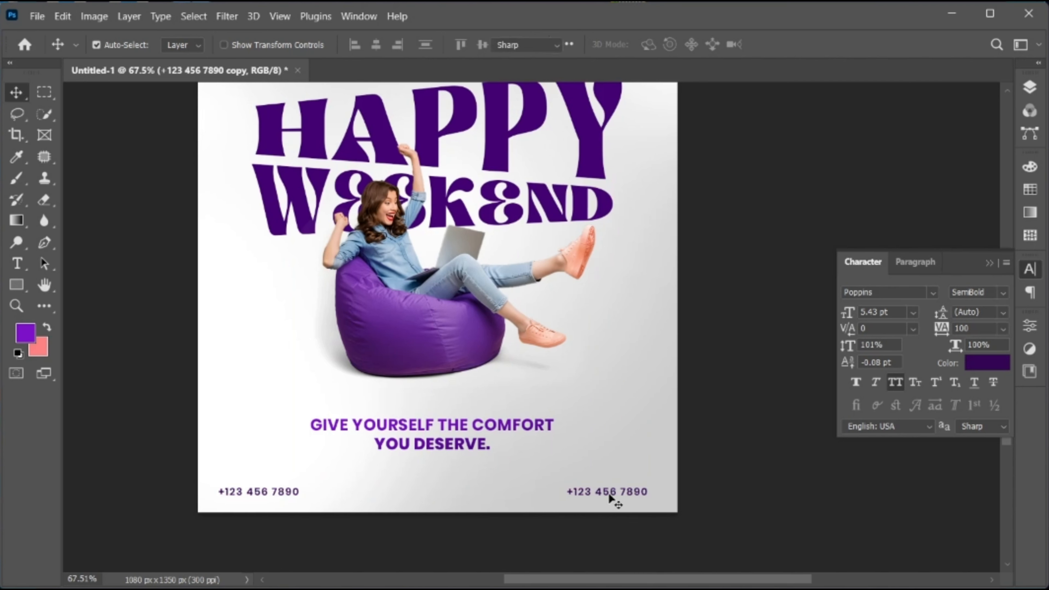
# Change the text of the lower-right copy to "PS TUTORIAL"
pyautogui.doubleClick(609, 497)
pyautogui.write('PS TUTORIAL')
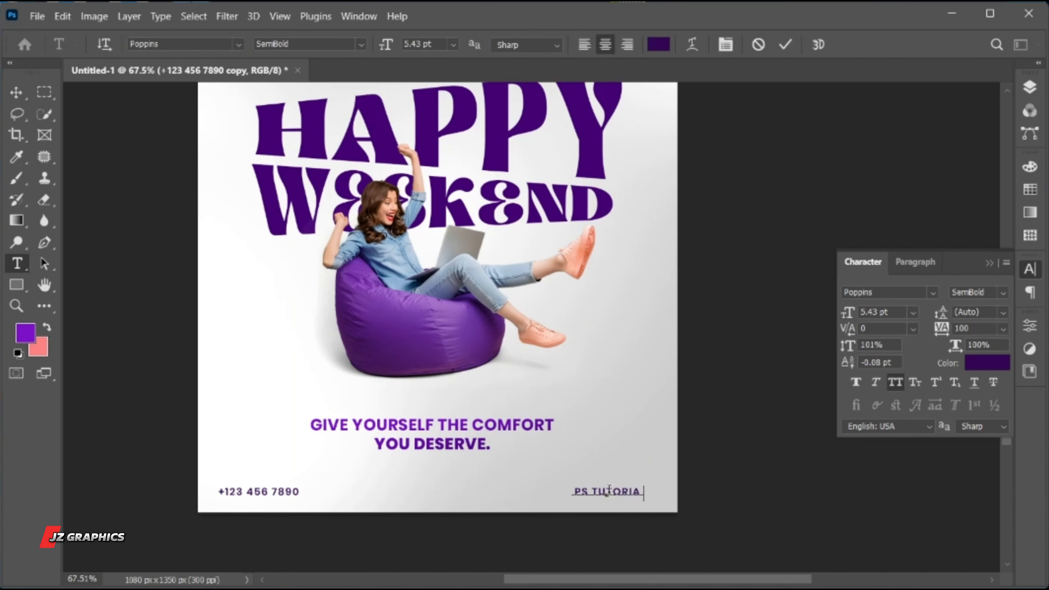
pyautogui.click(784, 45)
pyautogui.press('v')
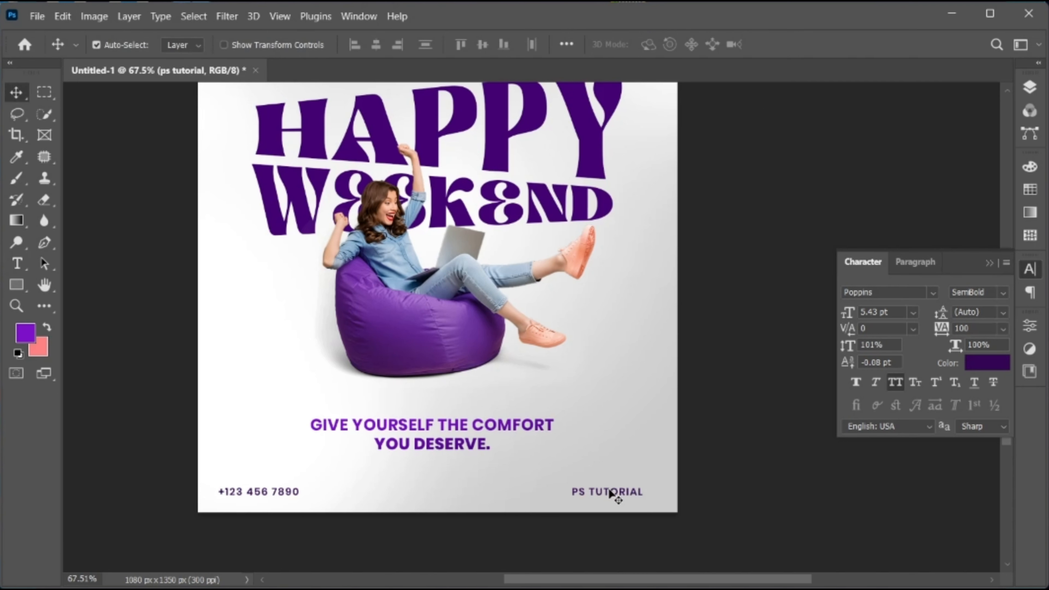
# Duplicate "PS TUTORIAL" to the middle of the footer and change the copy's text to "JZ GRAPHICS"
pyautogui.moveTo(609, 497); pyautogui.dragTo(425, 493)
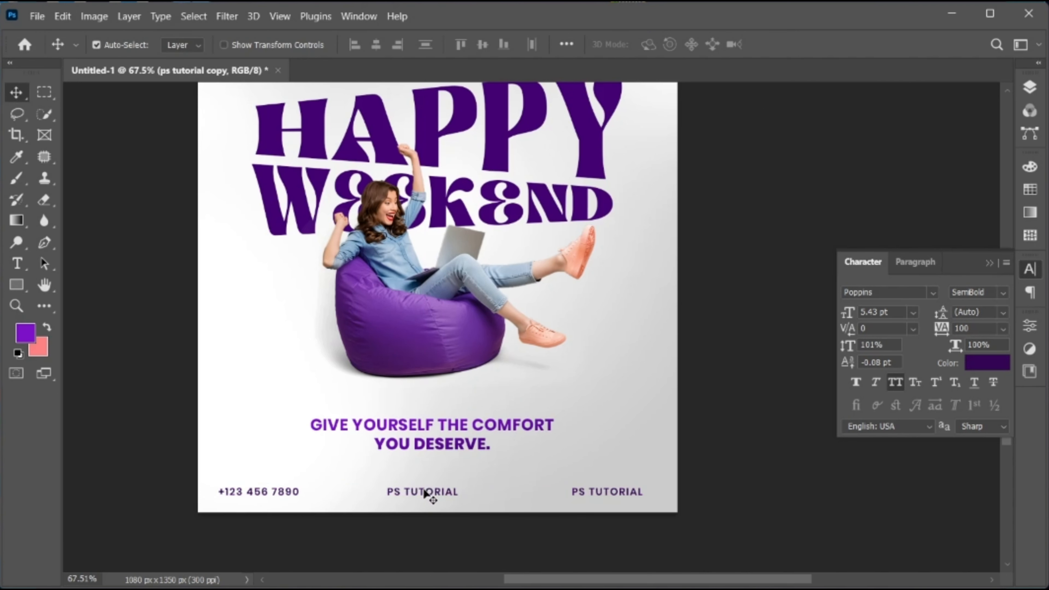
pyautogui.doubleClick(425, 492)
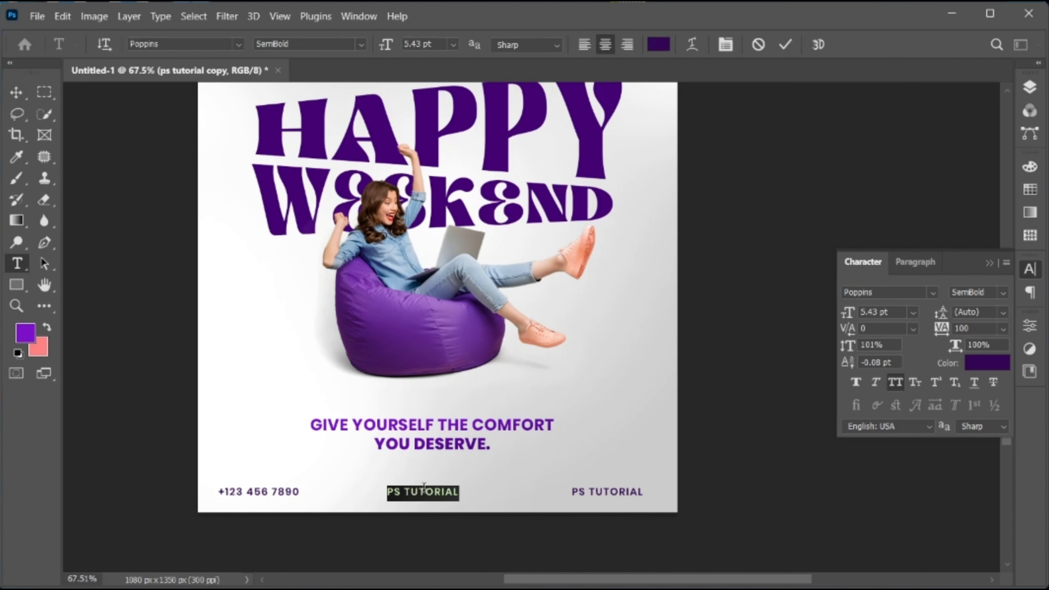
pyautogui.write('JZ GRAPHICS')
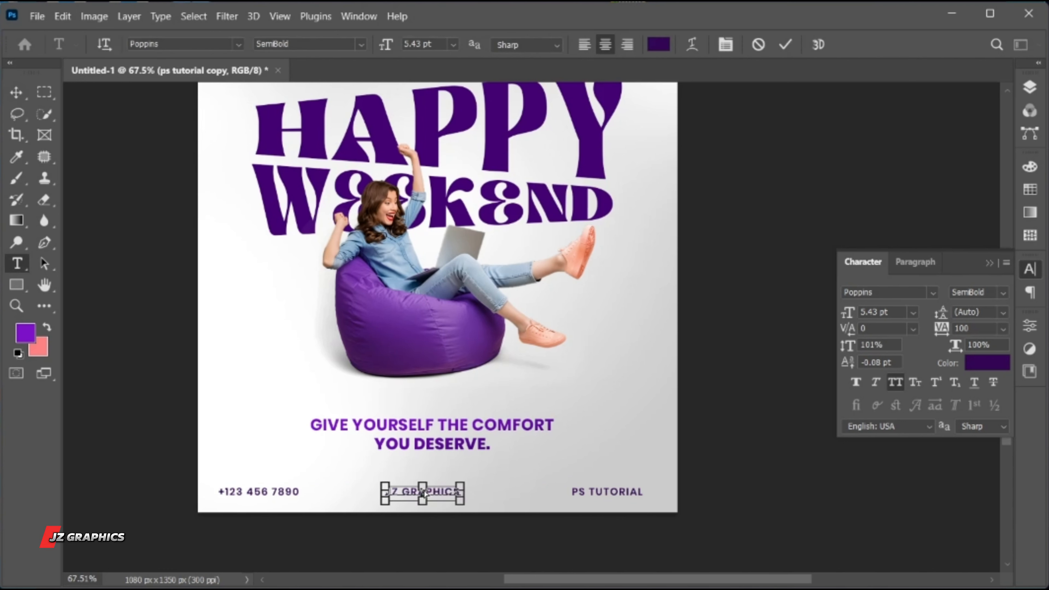
# Set the "JZ GRAPHICS" footer text to Poppins Bold with tracking 400
pyautogui.hotkey('ctrl', 'a')
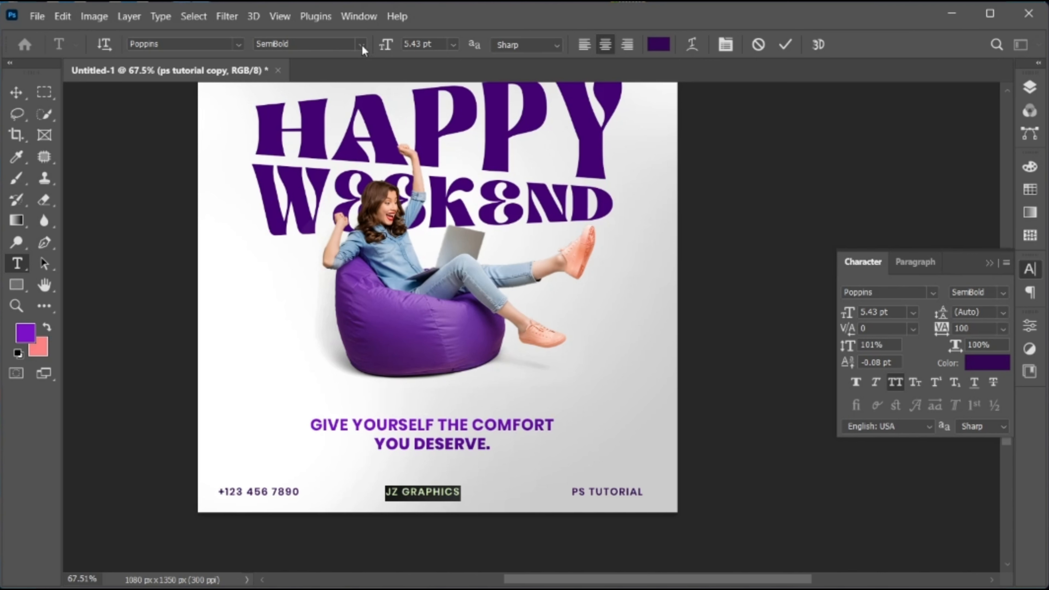
pyautogui.click(362, 45)
pyautogui.click(364, 221)
pyautogui.click(971, 329)
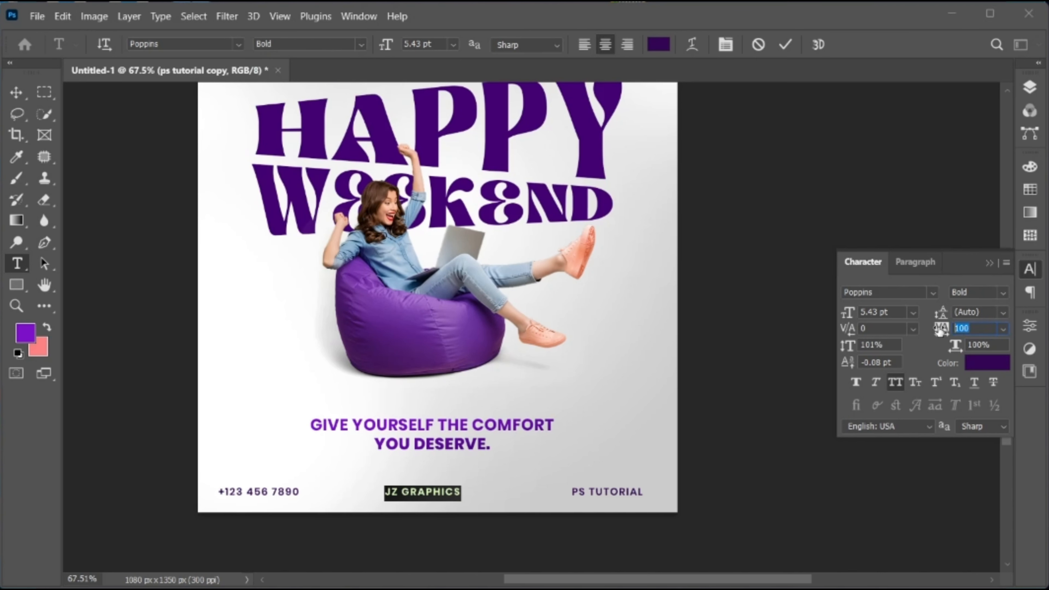
pyautogui.write('400')
pyautogui.press('Return')
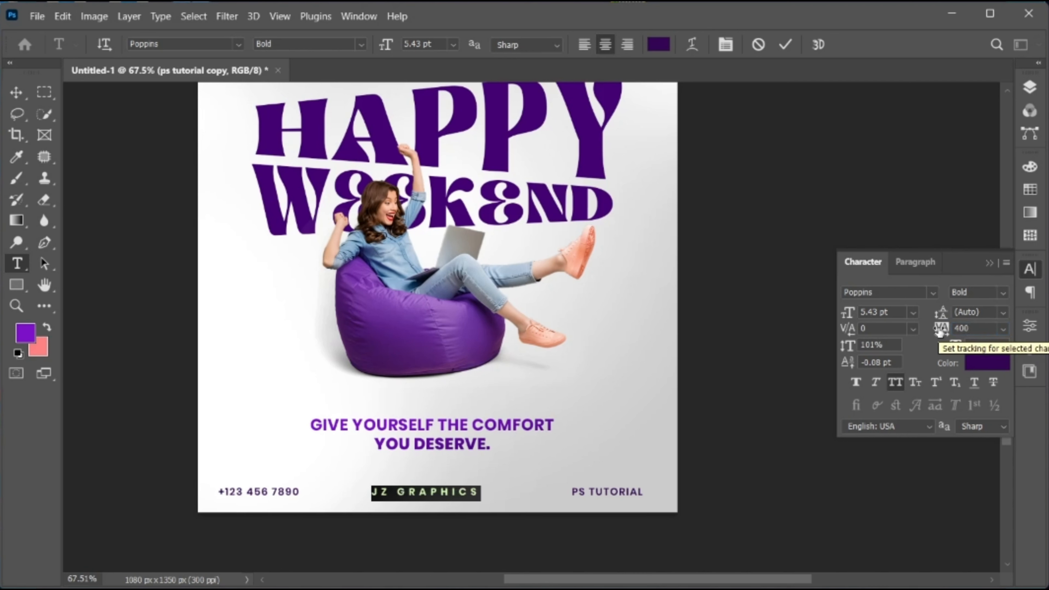
pyautogui.click(789, 48)
# Centre "JZ GRAPHICS" in the footer below the tagline and display the poster's layer list
pyautogui.press('v')
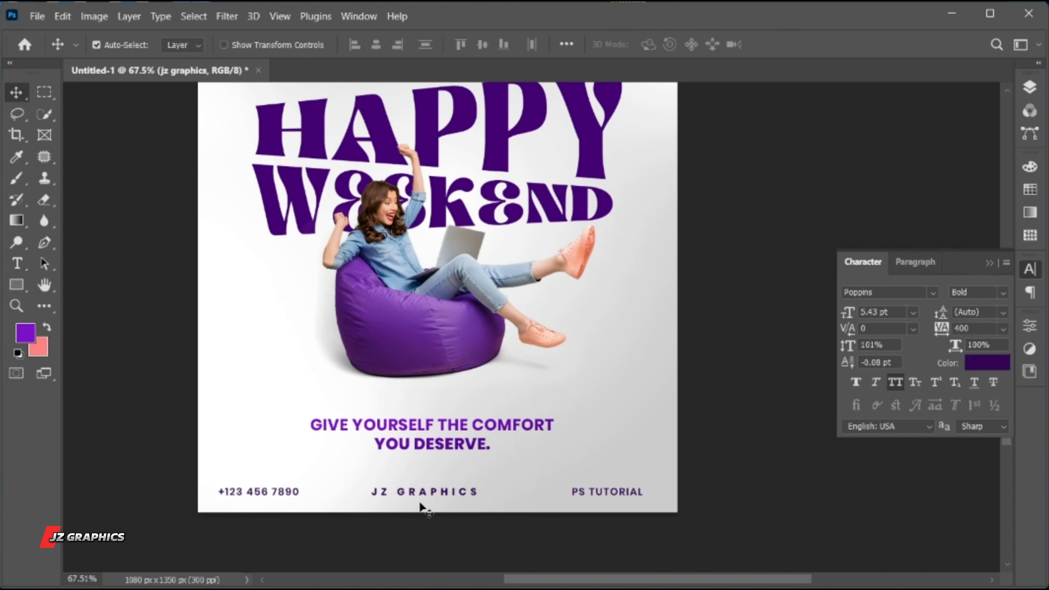
pyautogui.moveTo(422, 495); pyautogui.dragTo(427, 492)
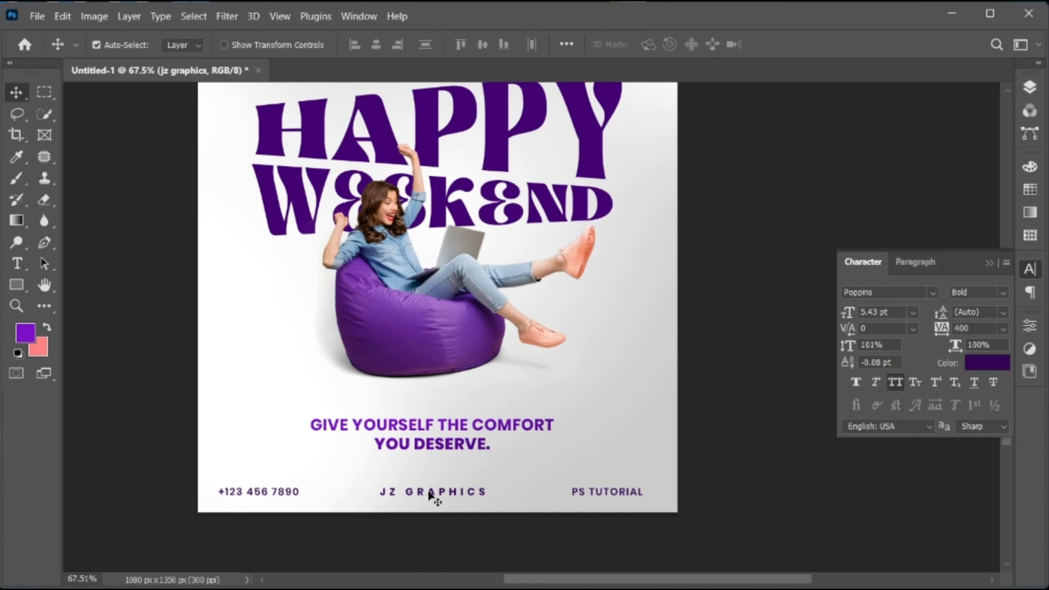
pyautogui.press('ctrl')
pyautogui.hotkey('ctrl', '0')
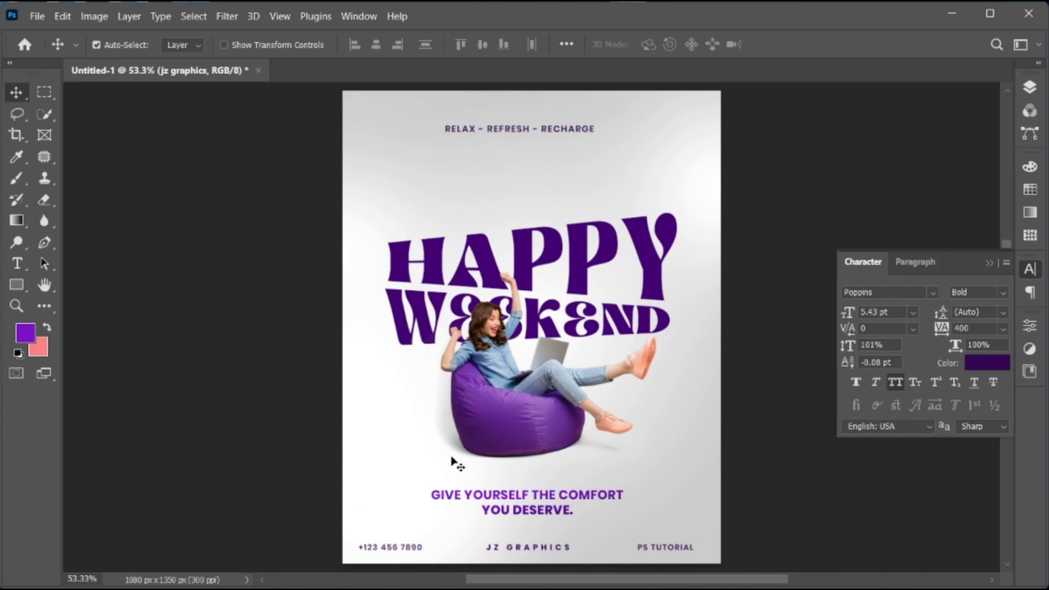
pyautogui.click(1030, 87)
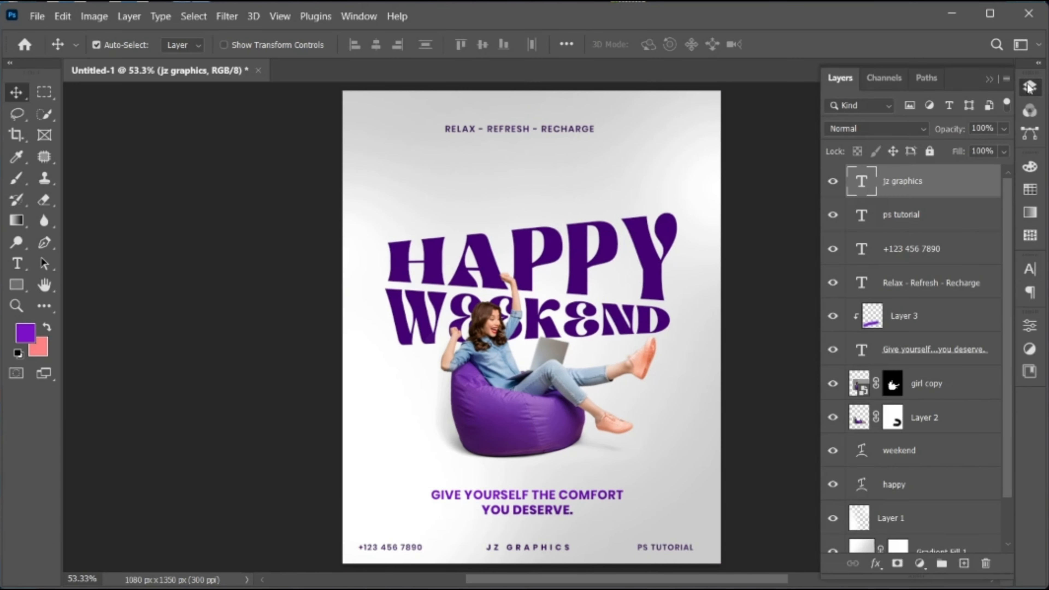
# Combine the "weekend" and "happy" text layers into one smart object
pyautogui.moveTo(1009, 216); pyautogui.dragTo(1006, 259)
pyautogui.click(934, 413)
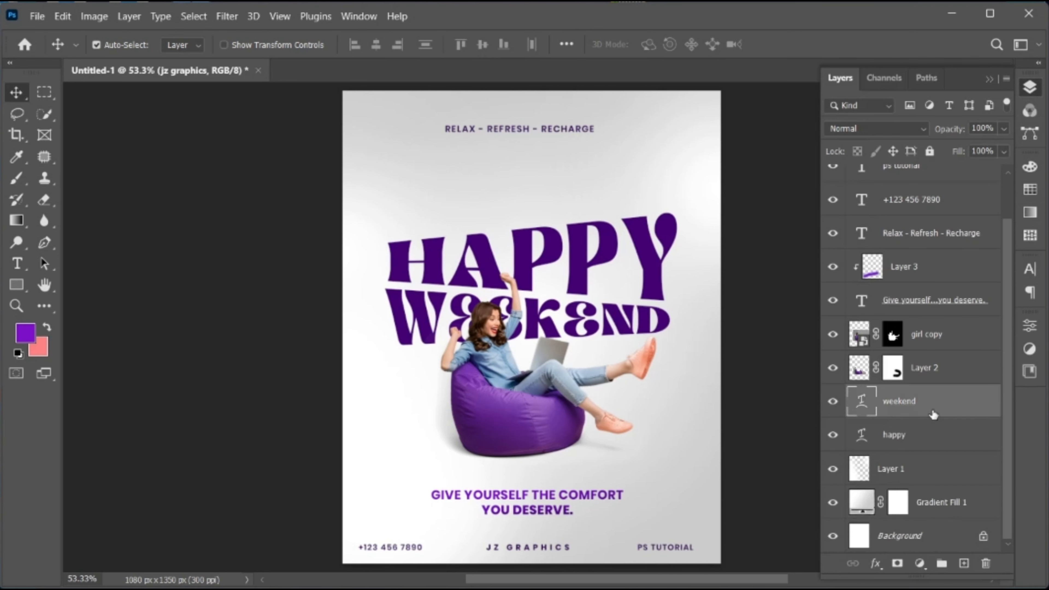
pyautogui.keyDown('shift'); pyautogui.click(934, 435); pyautogui.keyUp('shift')
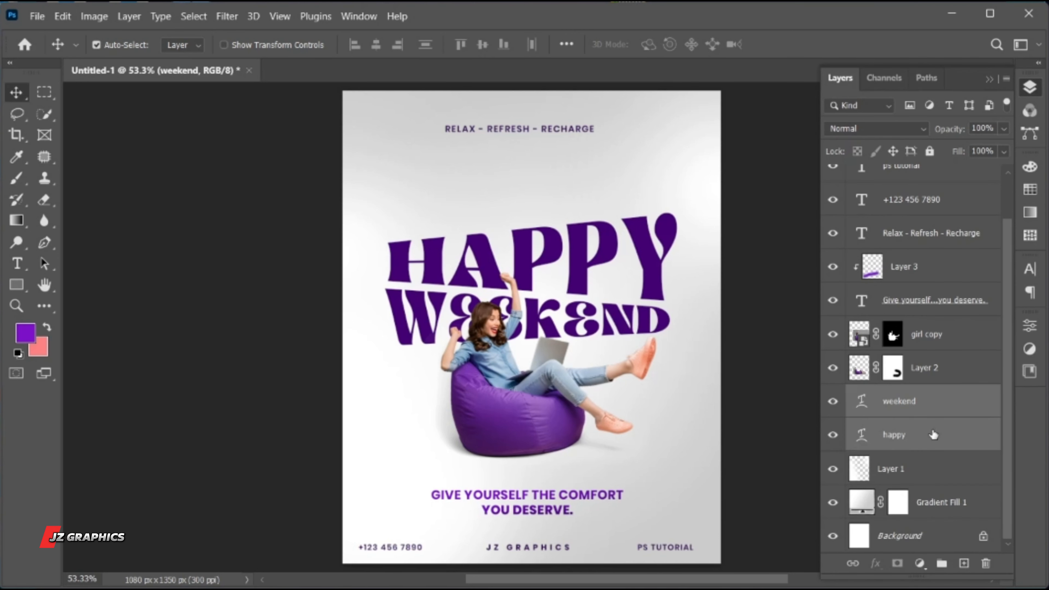
pyautogui.rightClick(918, 403)
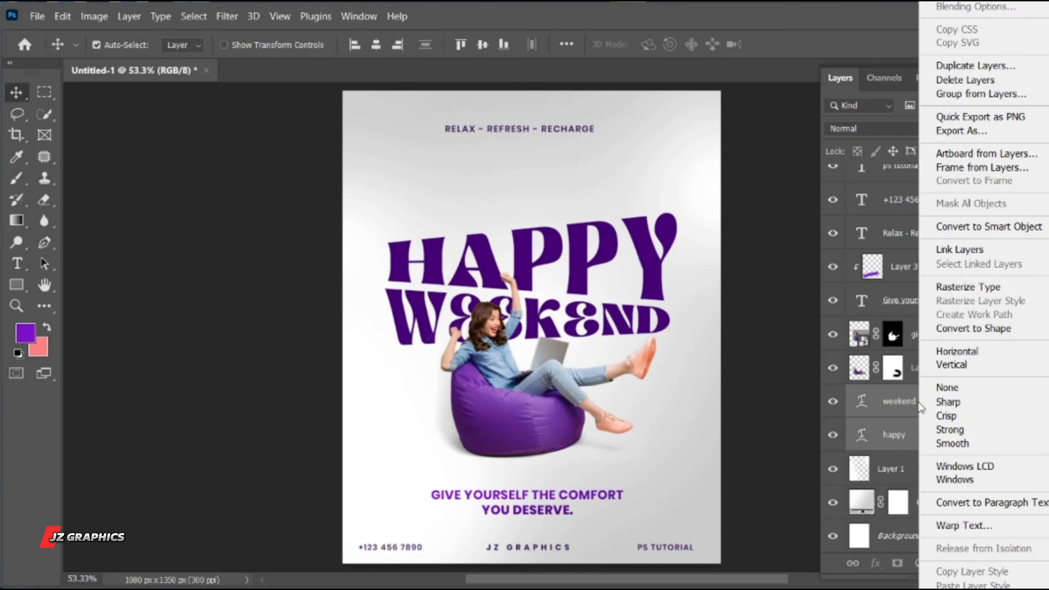
pyautogui.click(942, 227)
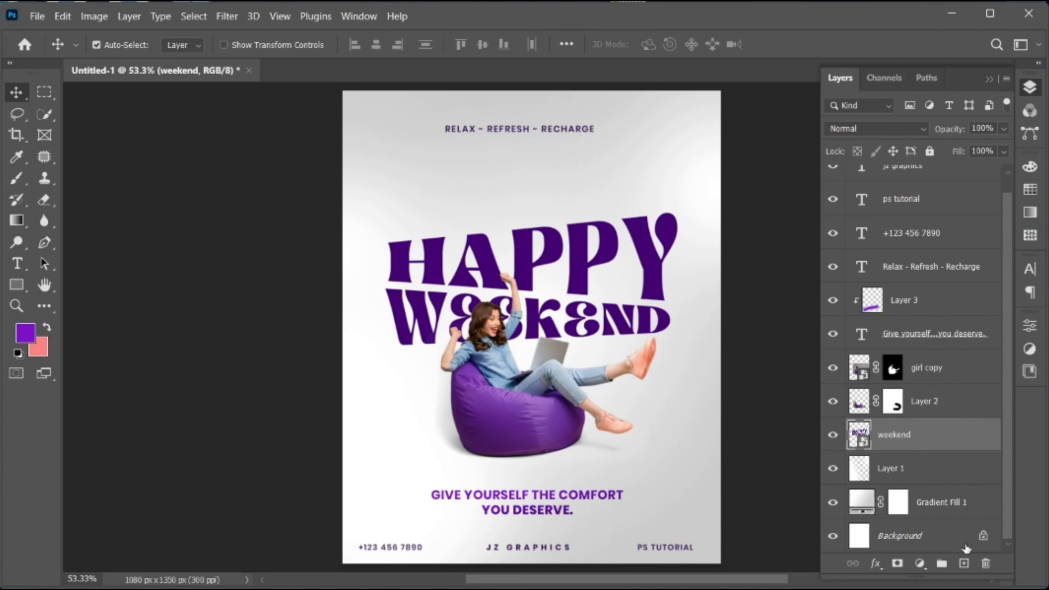
# Add an empty layer above the "weekend" smart object and clip it to the lettering
pyautogui.click(964, 564)
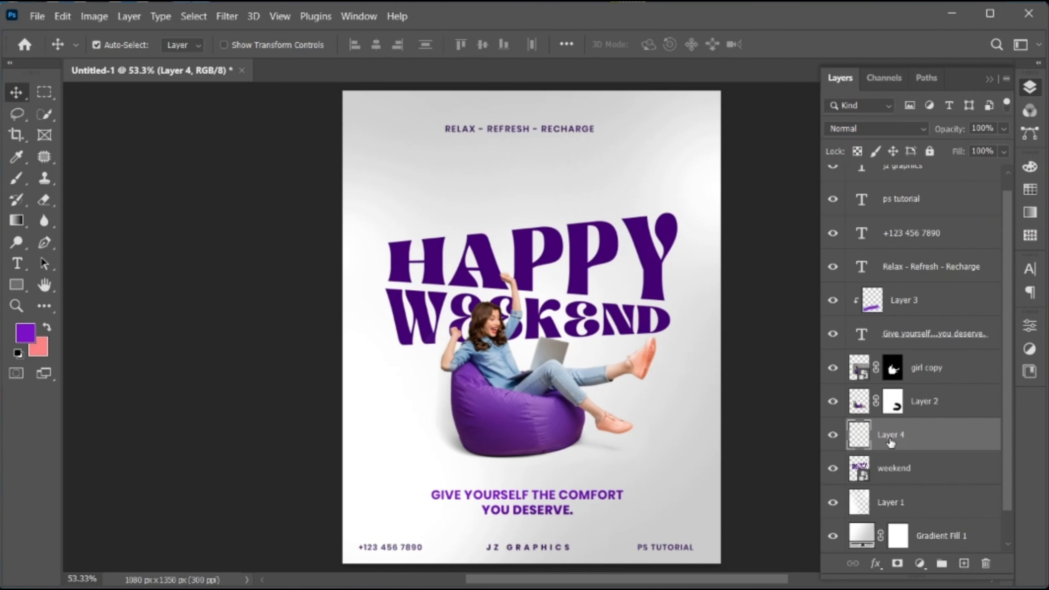
pyautogui.rightClick(890, 442)
pyautogui.click(958, 327)
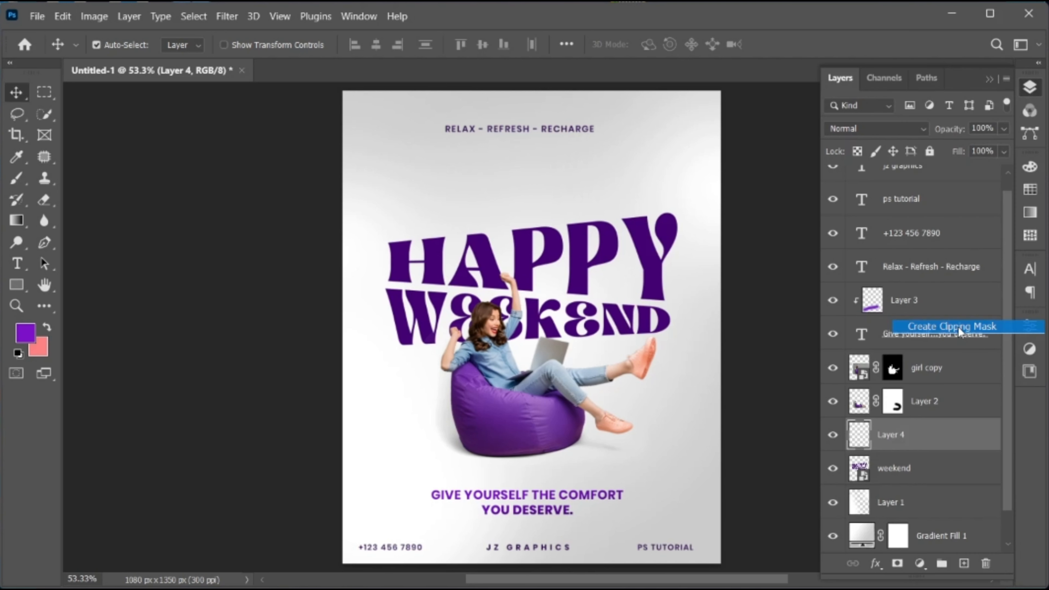
# Brush lighter purple diagonally across the upper part of the HAPPY WEEKEND lettering on the clipped layer with a soft 600 px brush
pyautogui.click(16, 178)
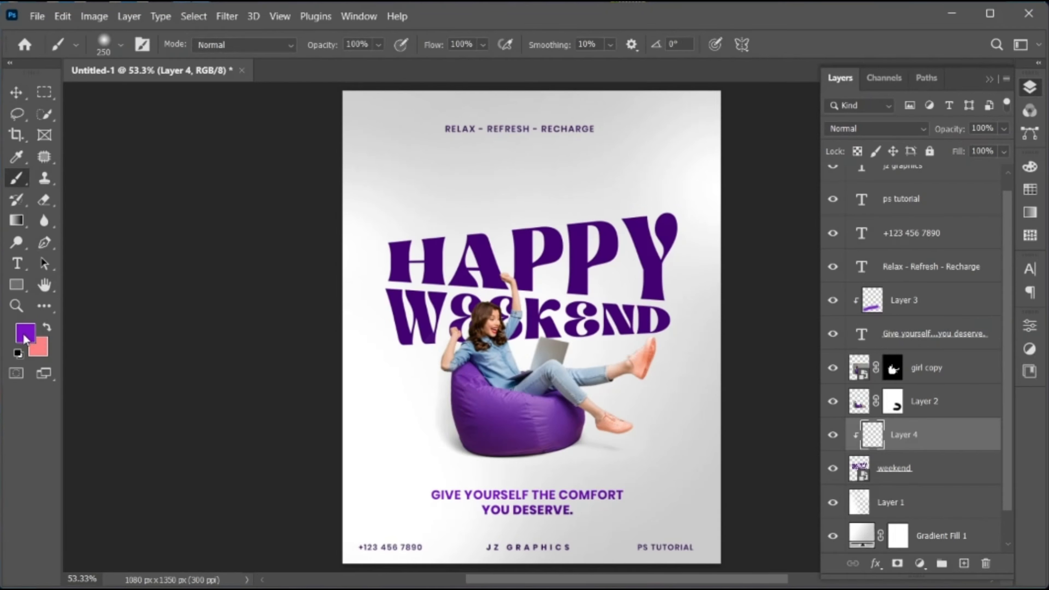
pyautogui.press(']')
pyautogui.press(']')
pyautogui.press(']')
pyautogui.press(']')
pyautogui.moveTo(679, 172)
pyautogui.mouseDown()
pyautogui.moveTo(496, 227)
pyautogui.moveTo(253, 343)
pyautogui.mouseUp()
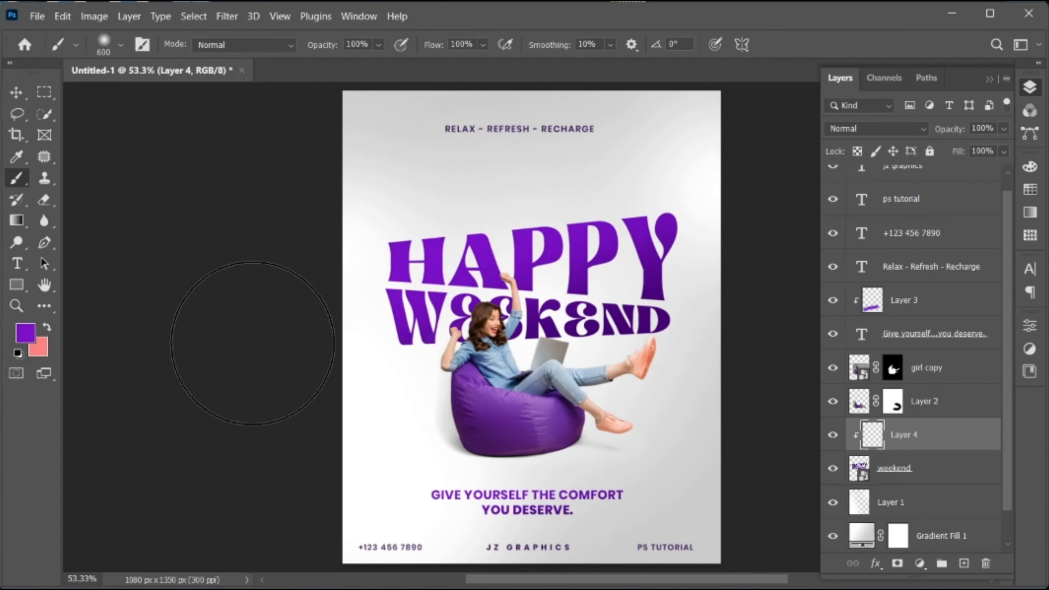
pyautogui.press('v')
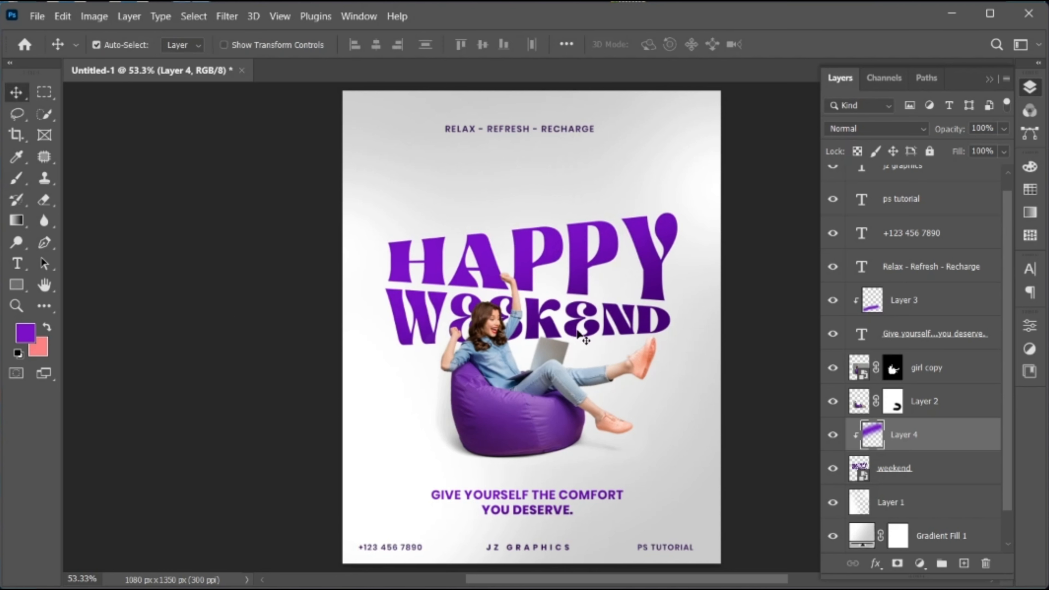
# Place plasticbag1-01.jpg as an embedded image directly above Layer 1 and widen it to 21.10% to cover the poster's full width
pyautogui.click(938, 505)
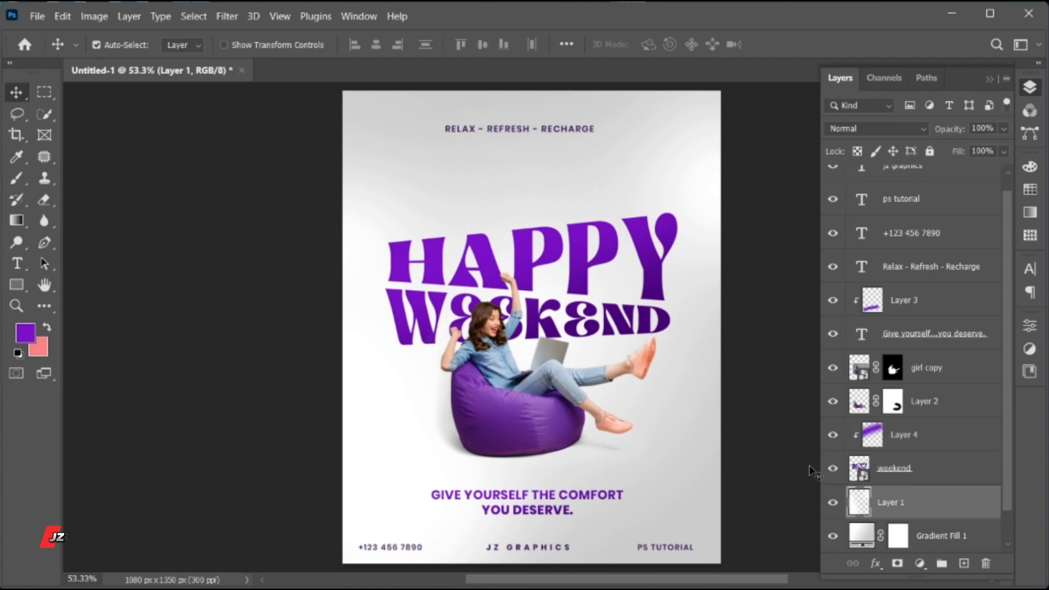
pyautogui.click(37, 16)
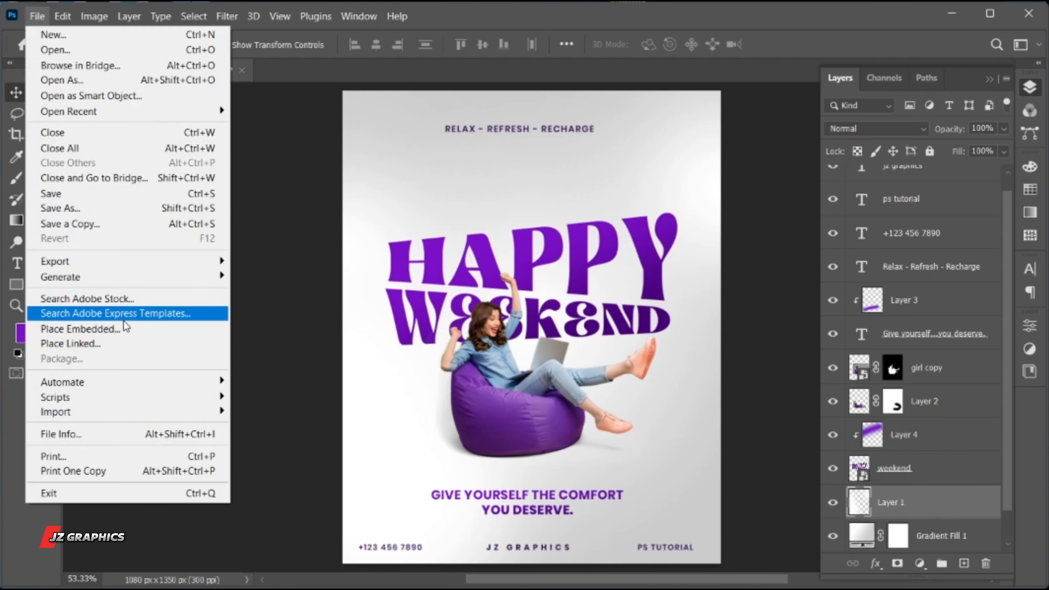
pyautogui.click(124, 328)
pyautogui.click(458, 203)
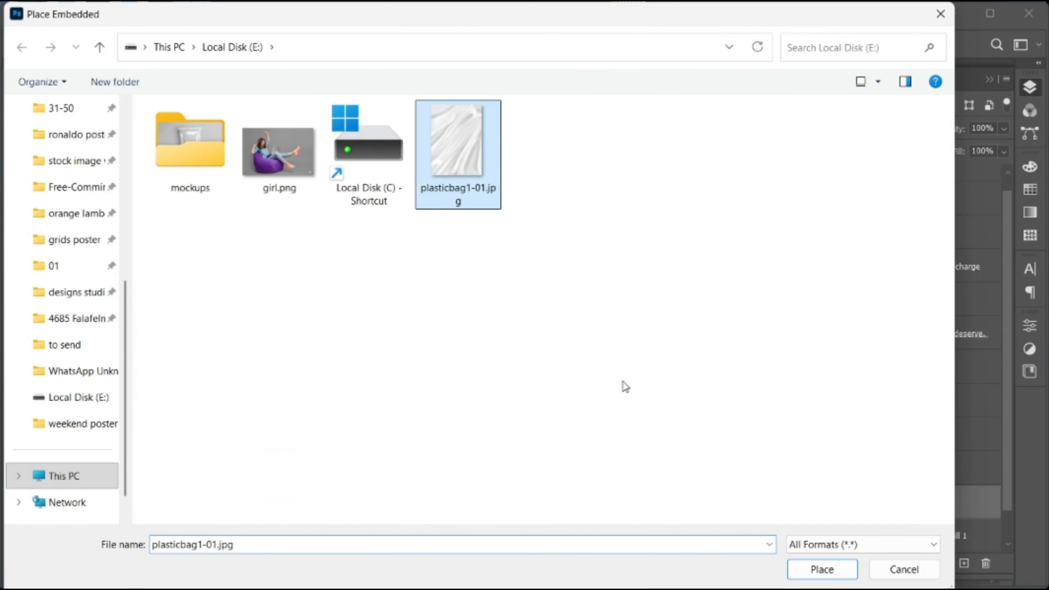
pyautogui.click(808, 574)
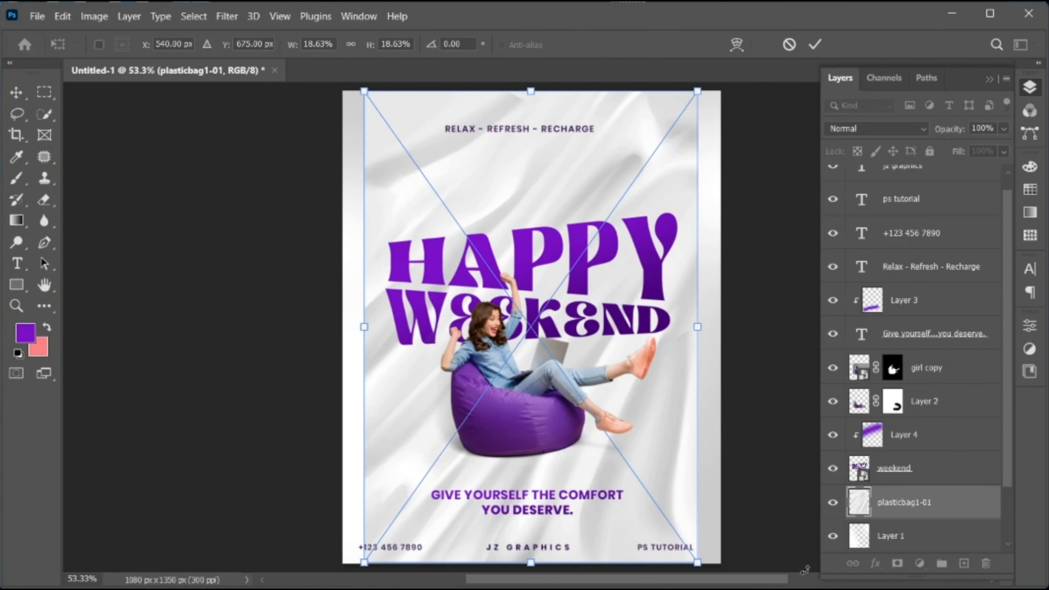
pyautogui.moveTo(701, 330); pyautogui.dragTo(727, 288)
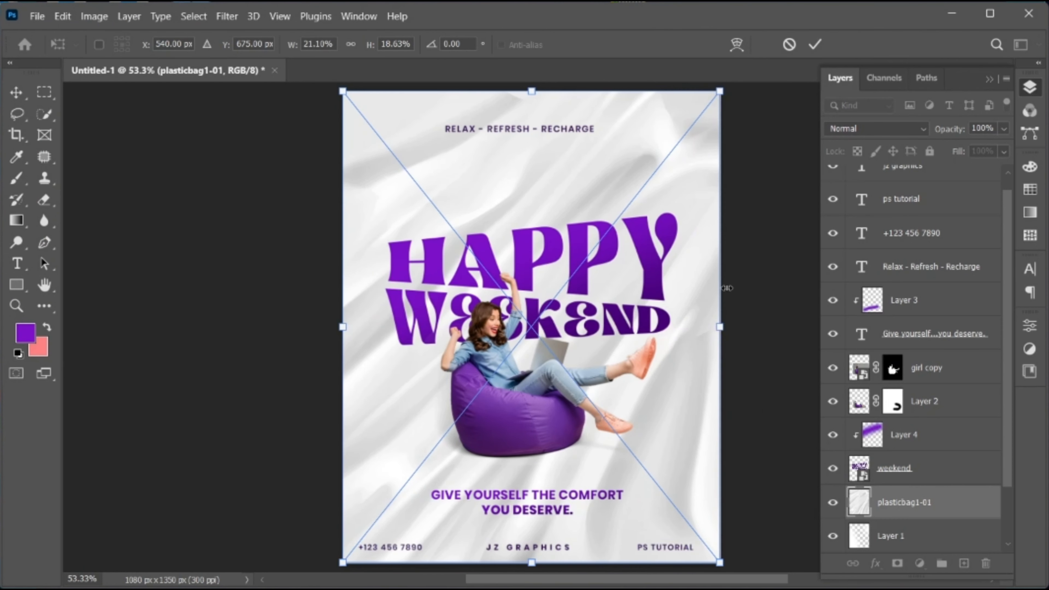
pyautogui.click(814, 46)
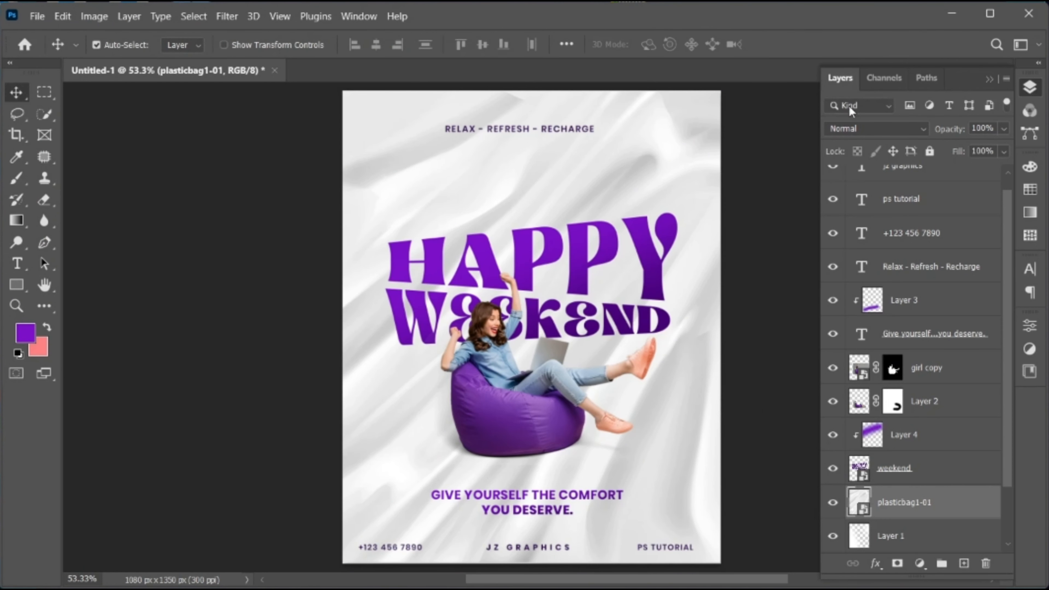
# Set the plastic texture layer to Lighten blending at 75% opacity and collapse the layer list
pyautogui.click(871, 128)
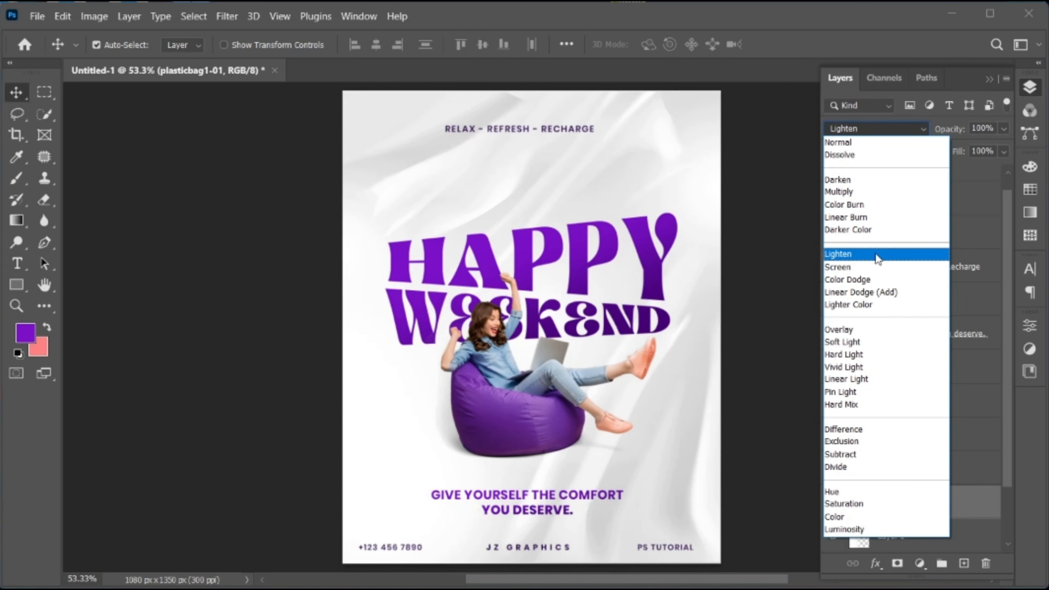
pyautogui.click(876, 259)
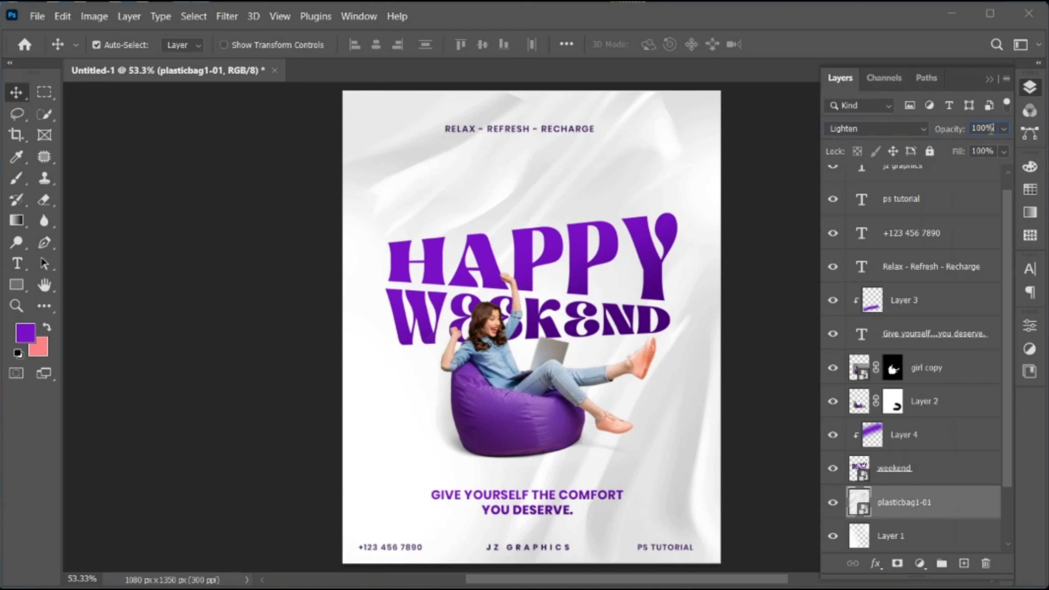
pyautogui.write('75')
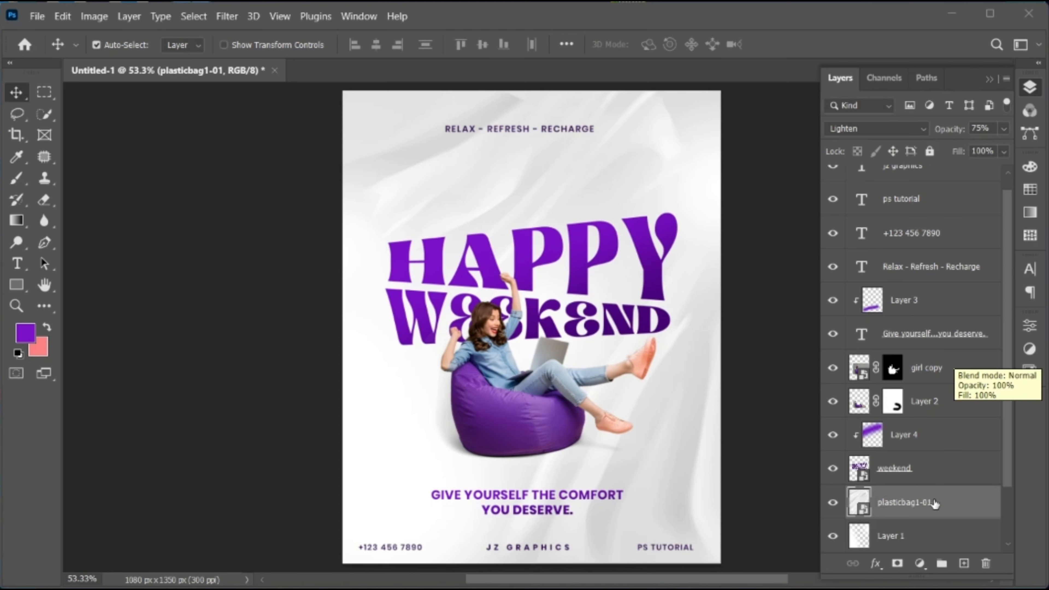
pyautogui.write('b')
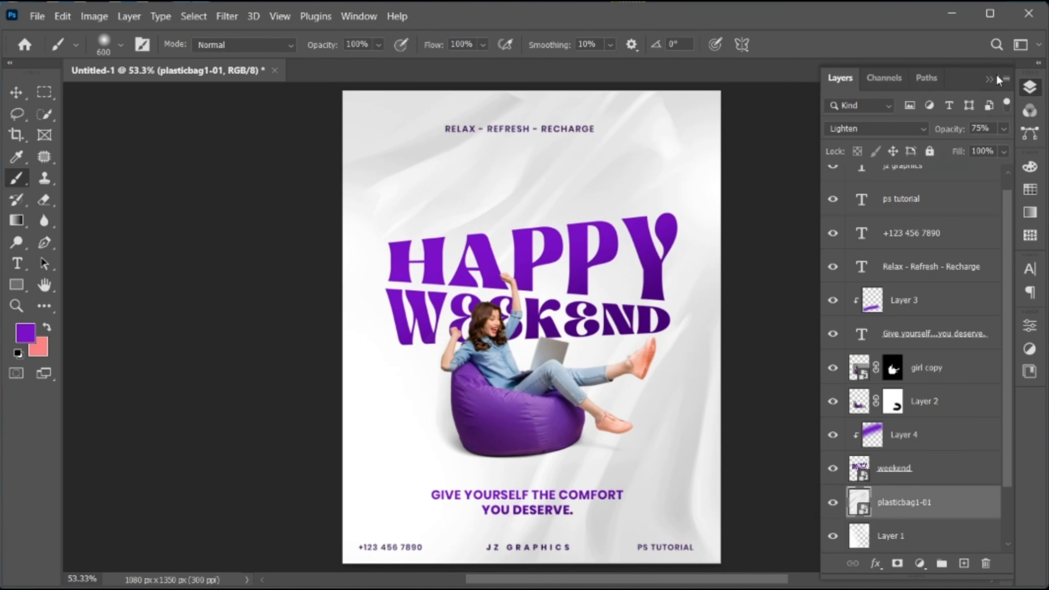
pyautogui.click(990, 76)
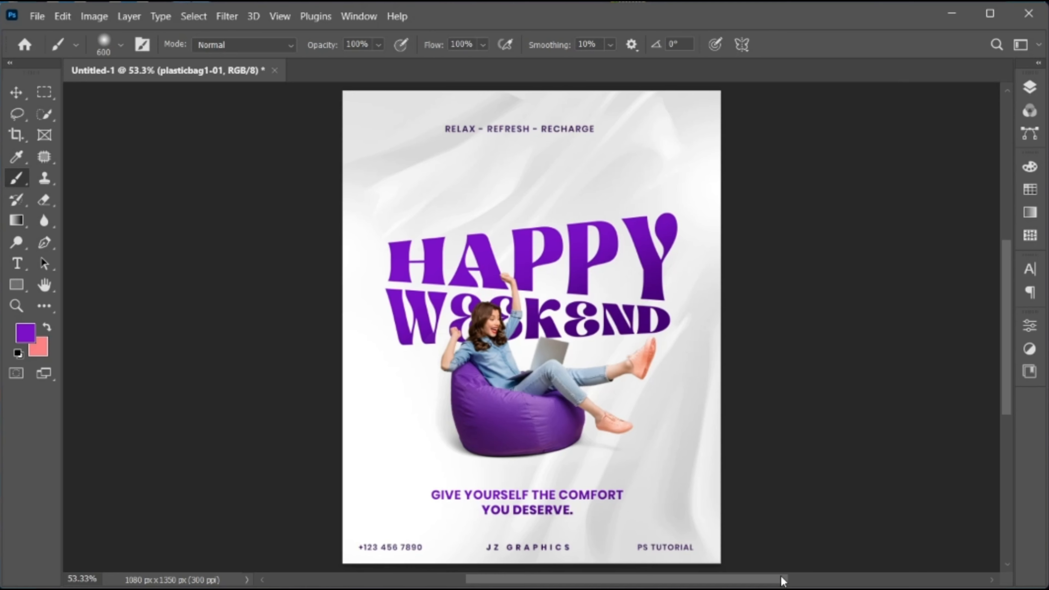